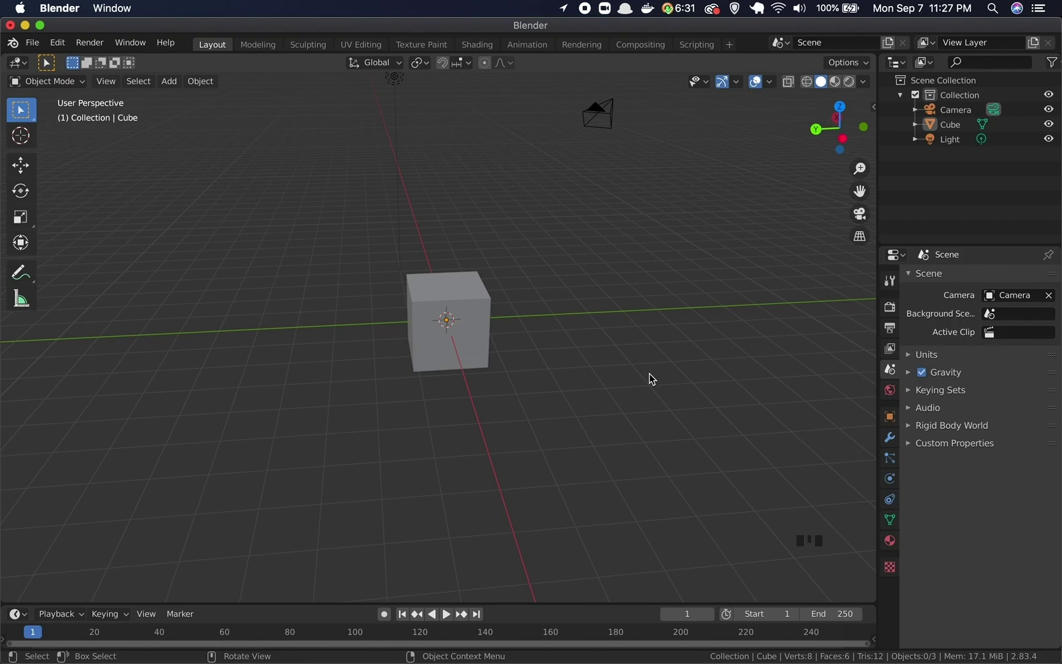
Delete the default cube from the scene
left_click(475, 313)
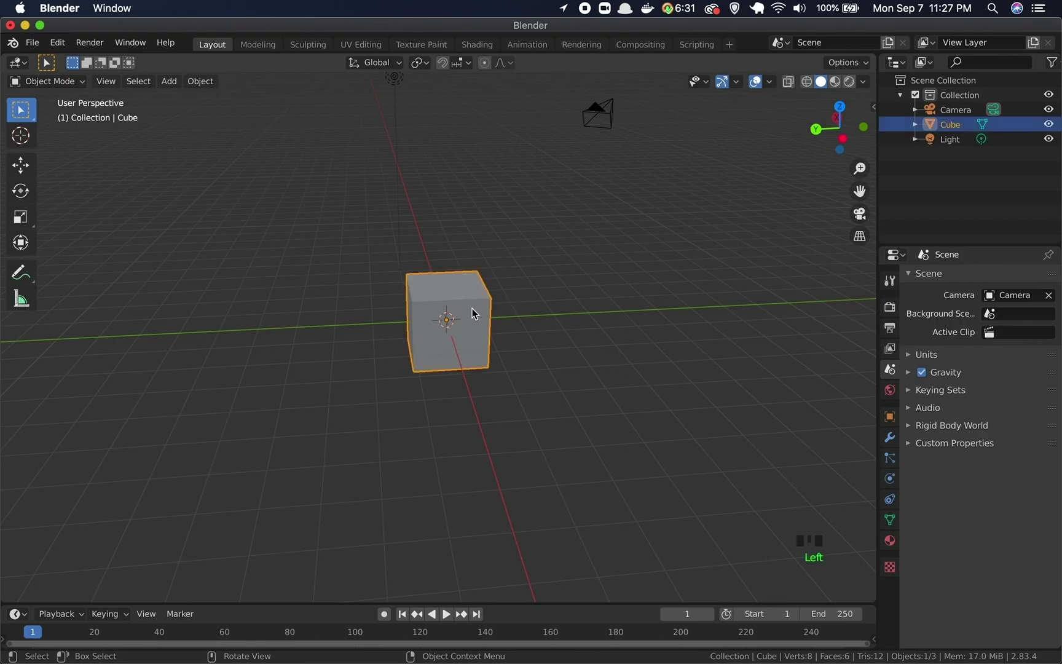
left_click_drag(750, 489, 858, 592)
left_click(464, 300)
left_click(440, 298)
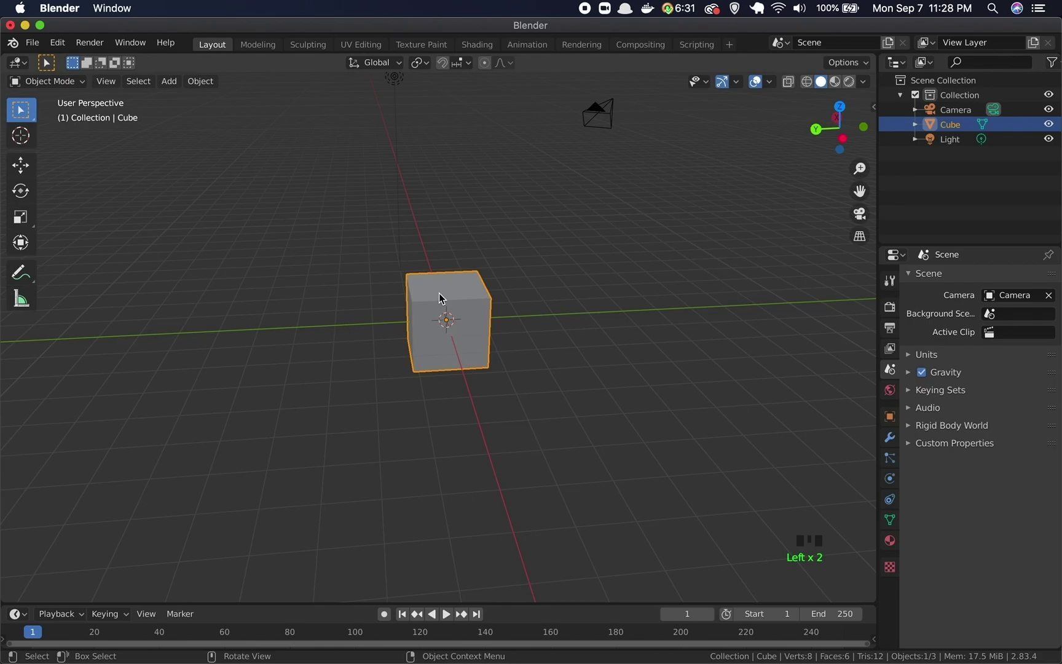
left_click(456, 293)
key("x")
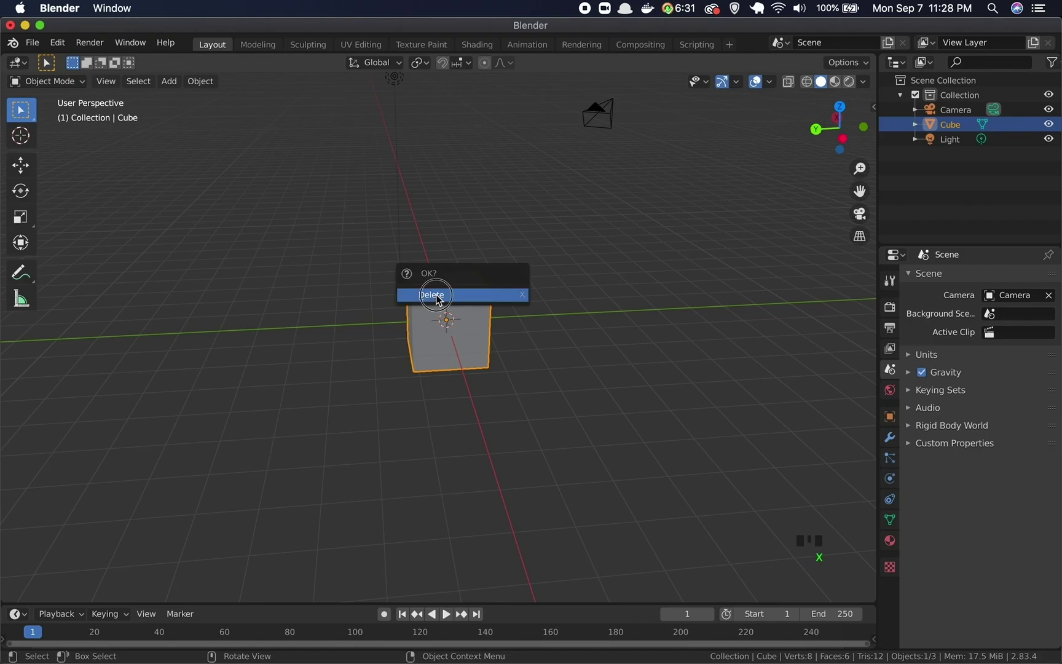
left_click(434, 298)
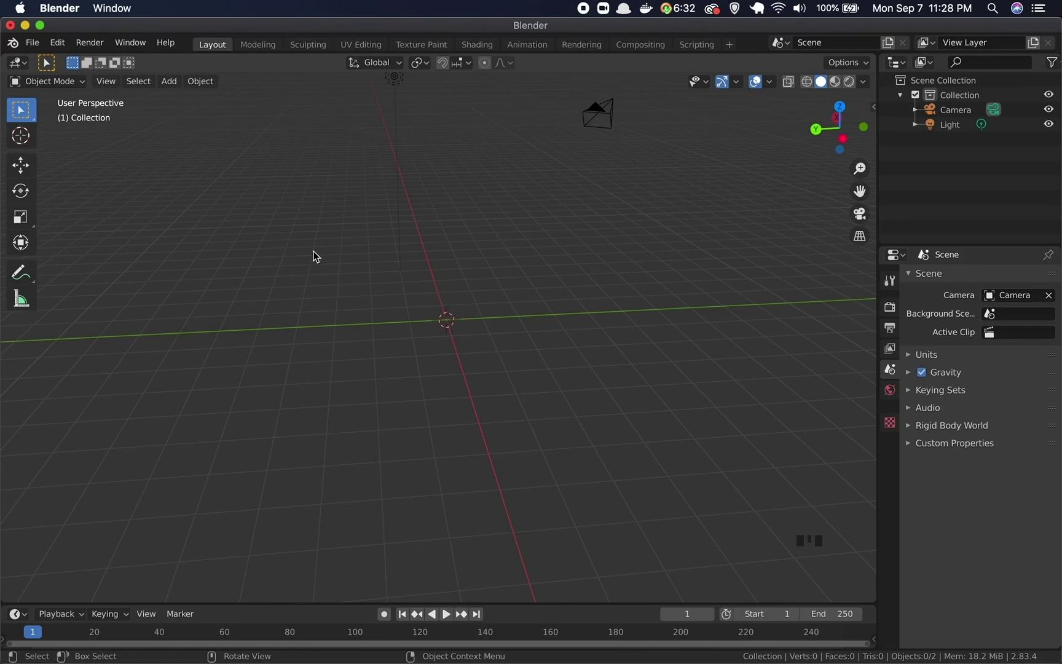
Show the Z axis guide line in the viewport overlays
scroll(341, 254, "right", 3)
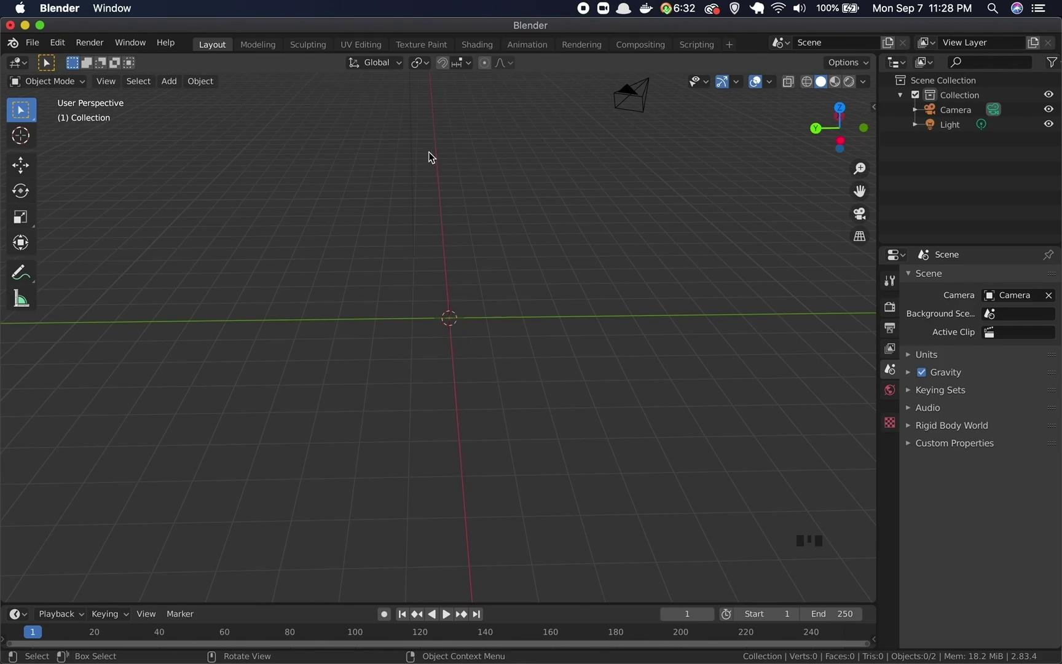
left_click(839, 115)
left_click_drag(839, 115, 877, 135)
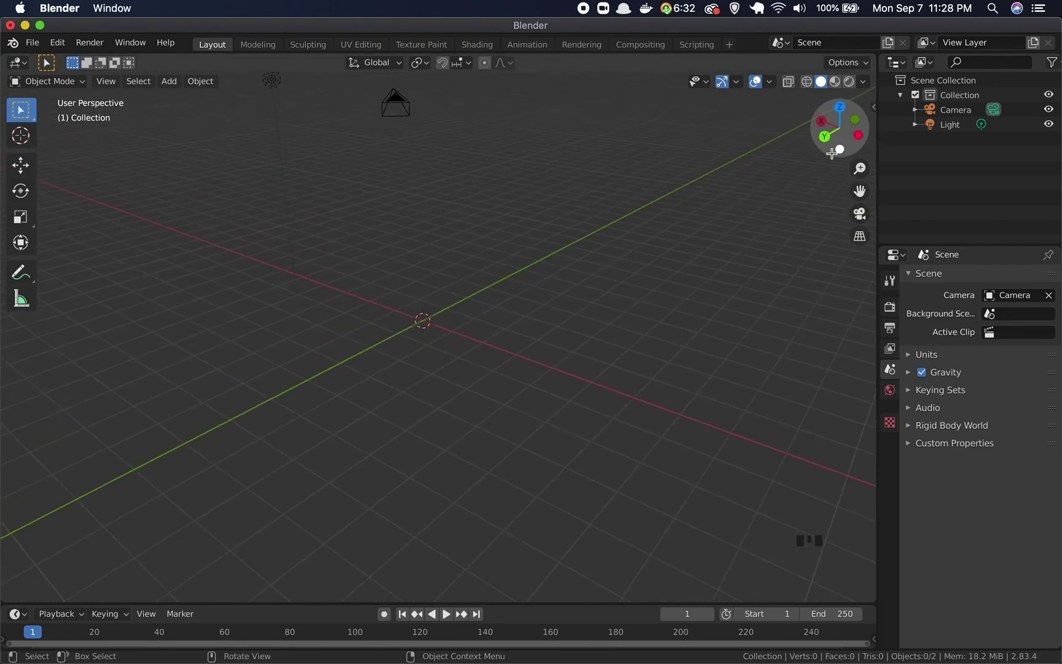
scroll(467, 297, "right", 10)
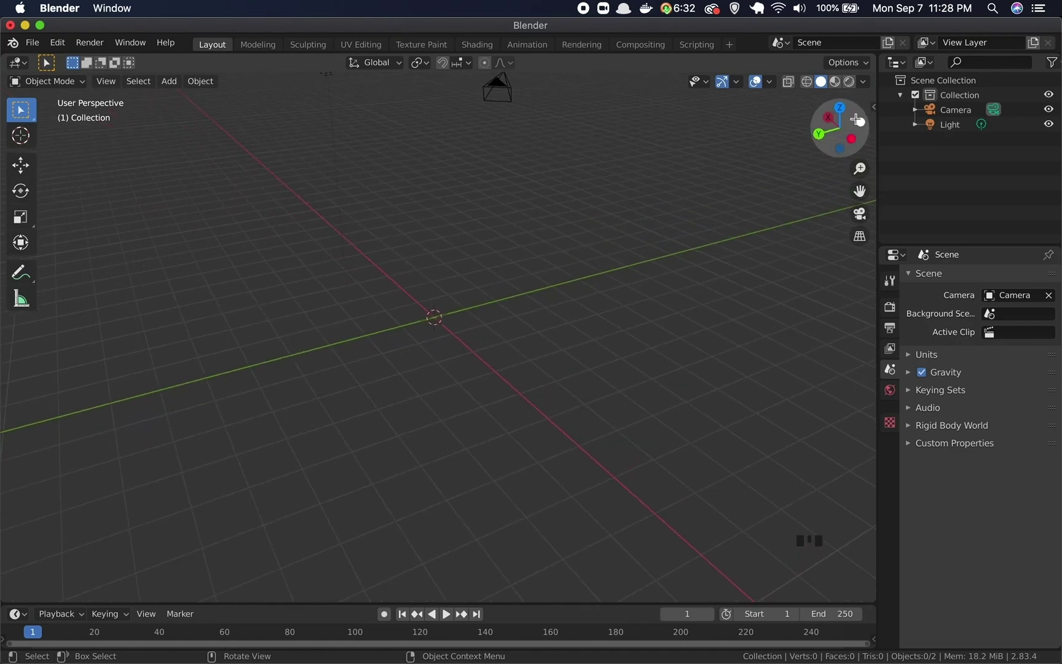
left_click(770, 82)
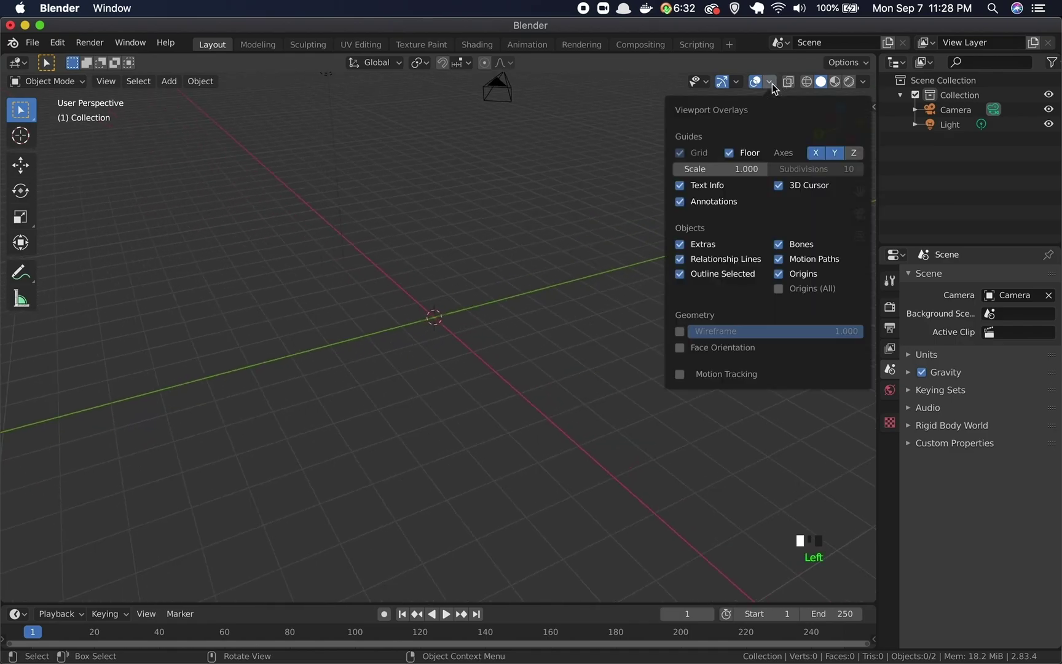
left_click(854, 155)
Add a torus mesh at the world origin
scroll(561, 249, "down", 10)
scroll(561, 249, "up", 10)
scroll(559, 248, "down", 5)
scroll(558, 249, "down", 2)
left_click(169, 81)
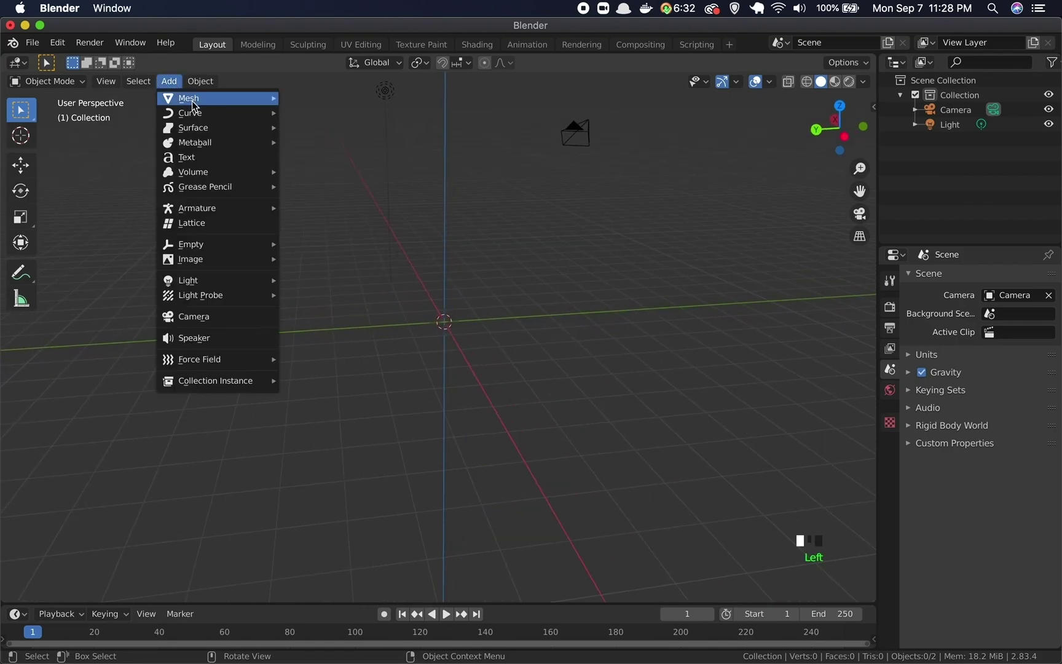
mouse_move(195, 107)
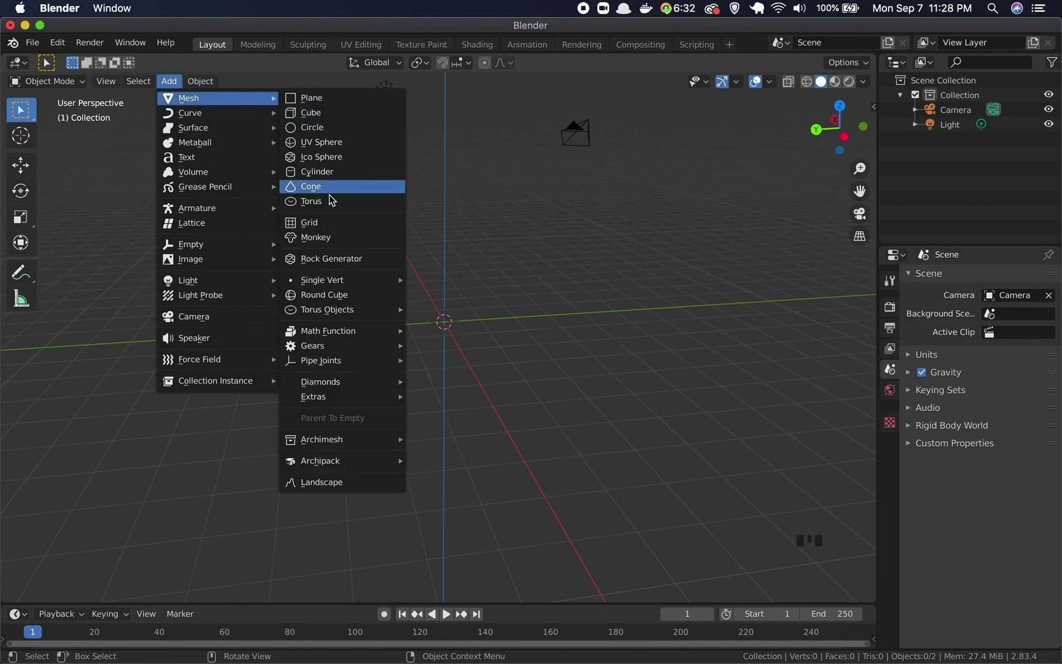
left_click(431, 230)
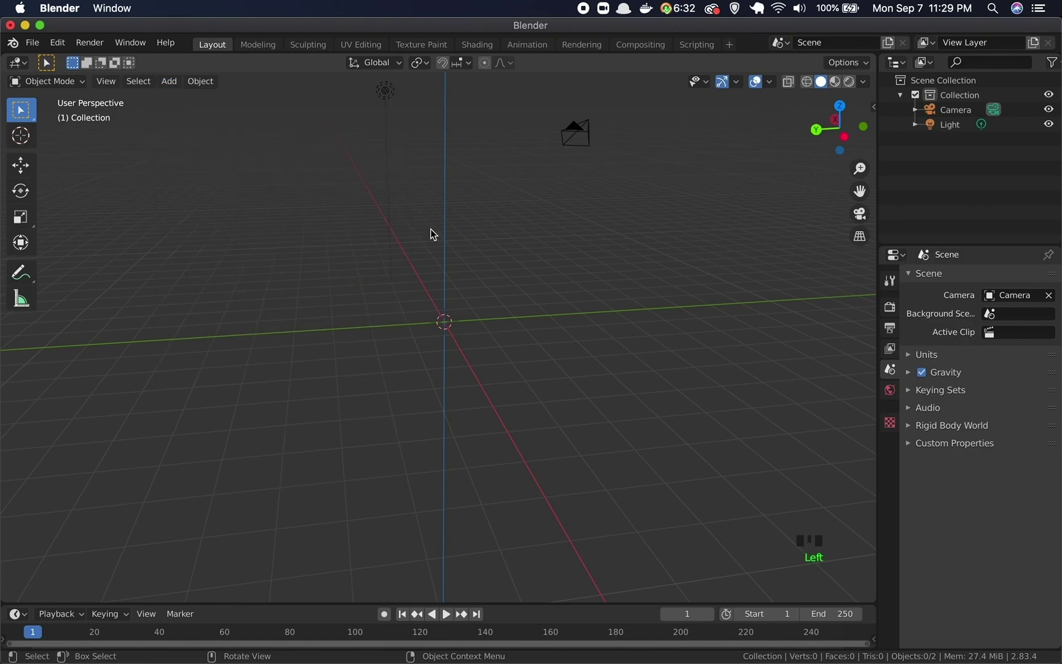
key("shift+a")
mouse_move(432, 231)
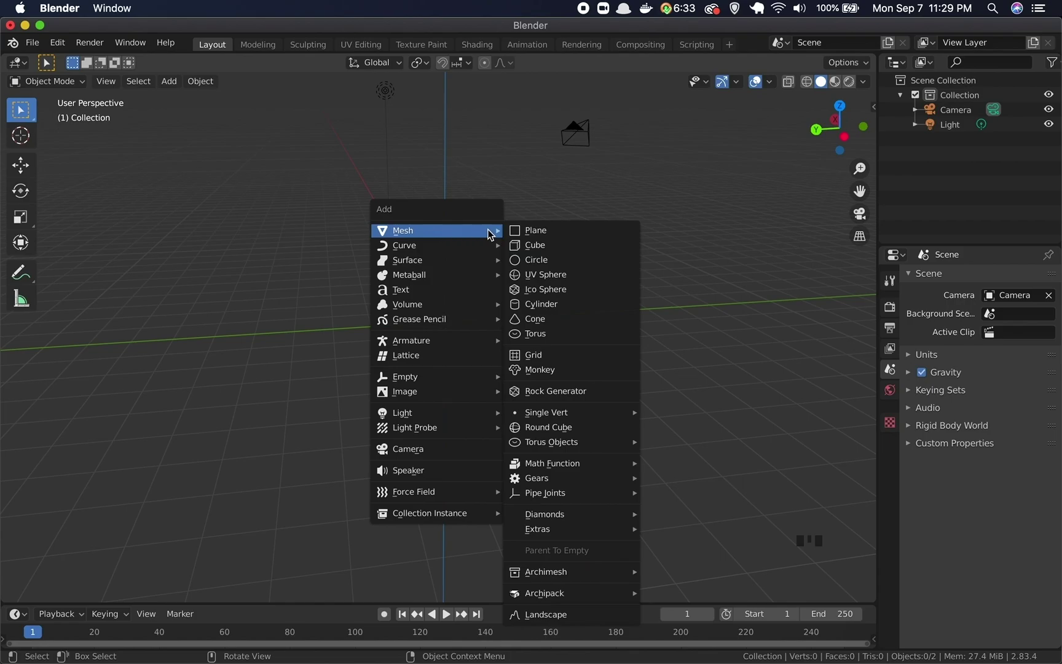
left_click(563, 334)
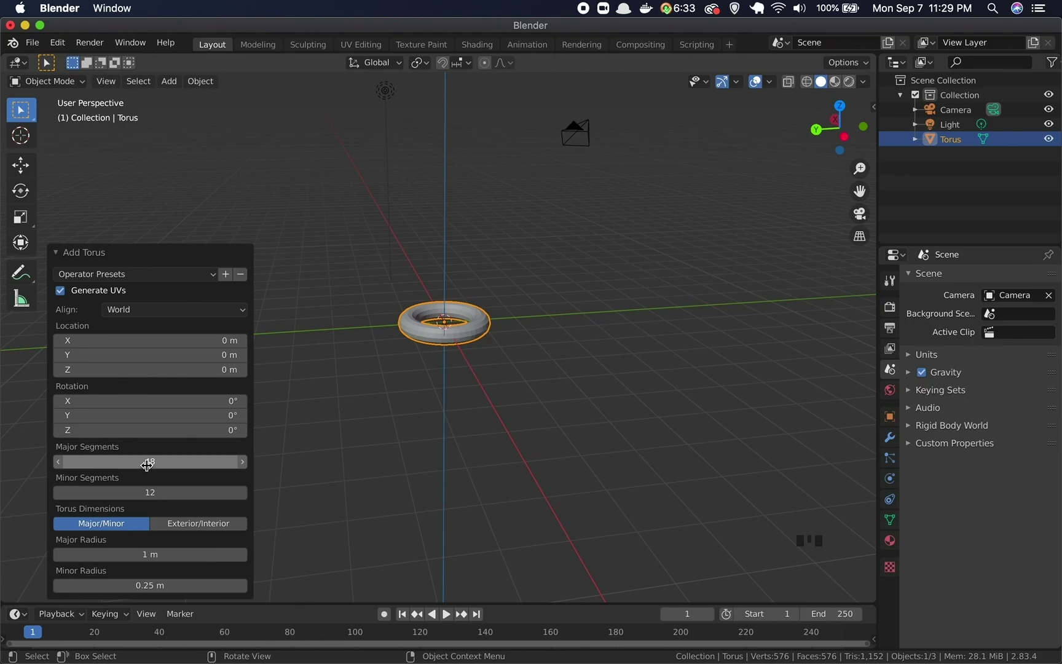
Set the new torus's major segments to 32
left_click_drag(148, 461, 200, 461)
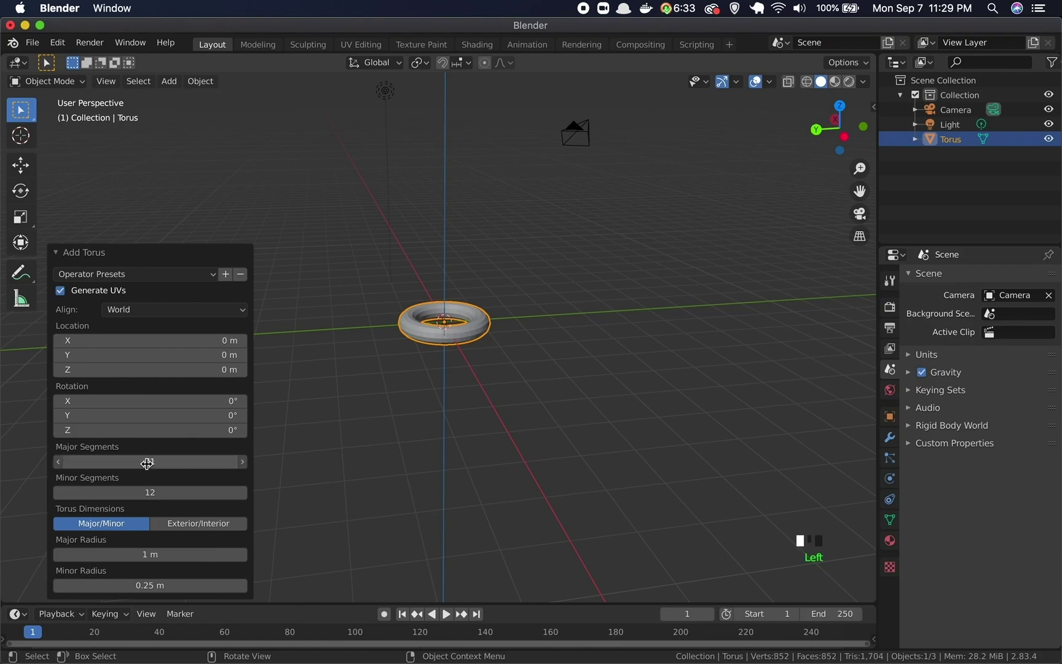
scroll(411, 329, "up", 7)
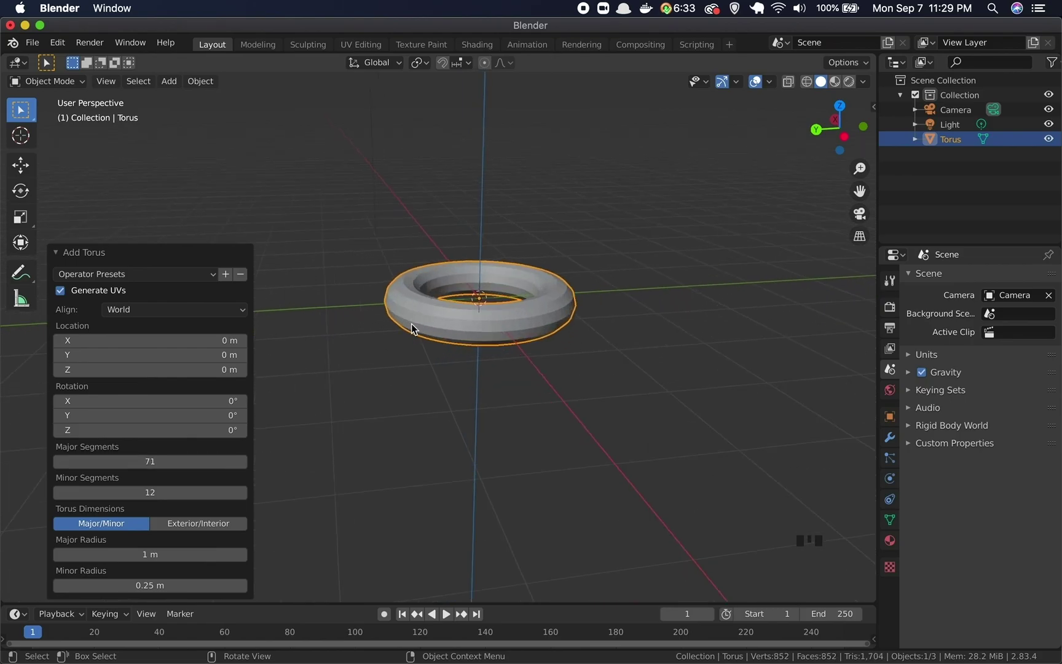
scroll(412, 329, "right", 5)
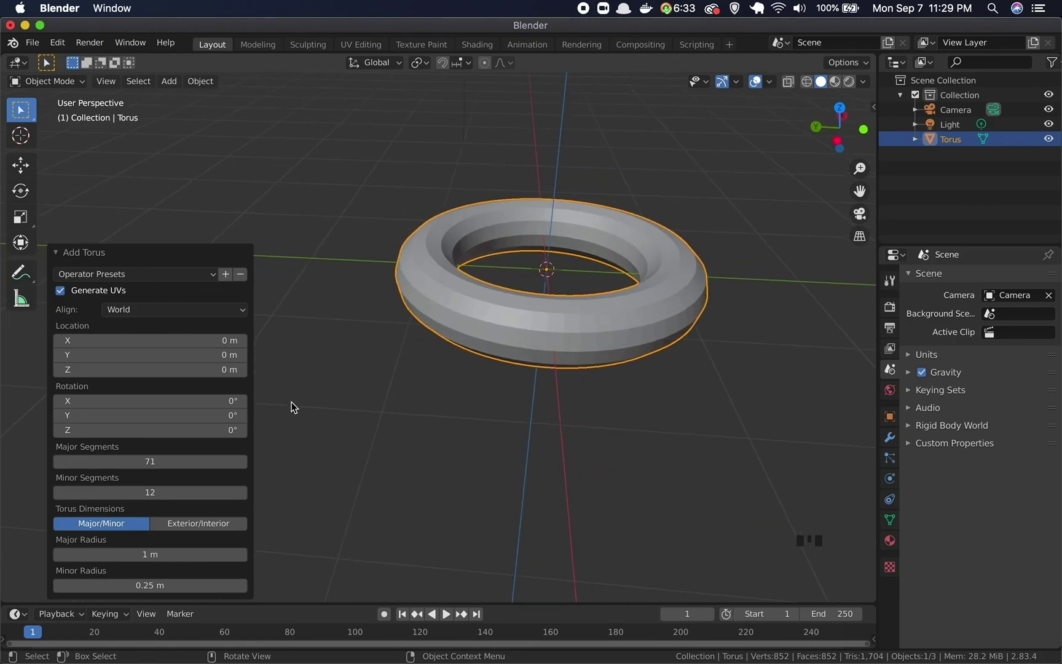
left_click_drag(151, 465, 98, 465)
left_click(161, 465)
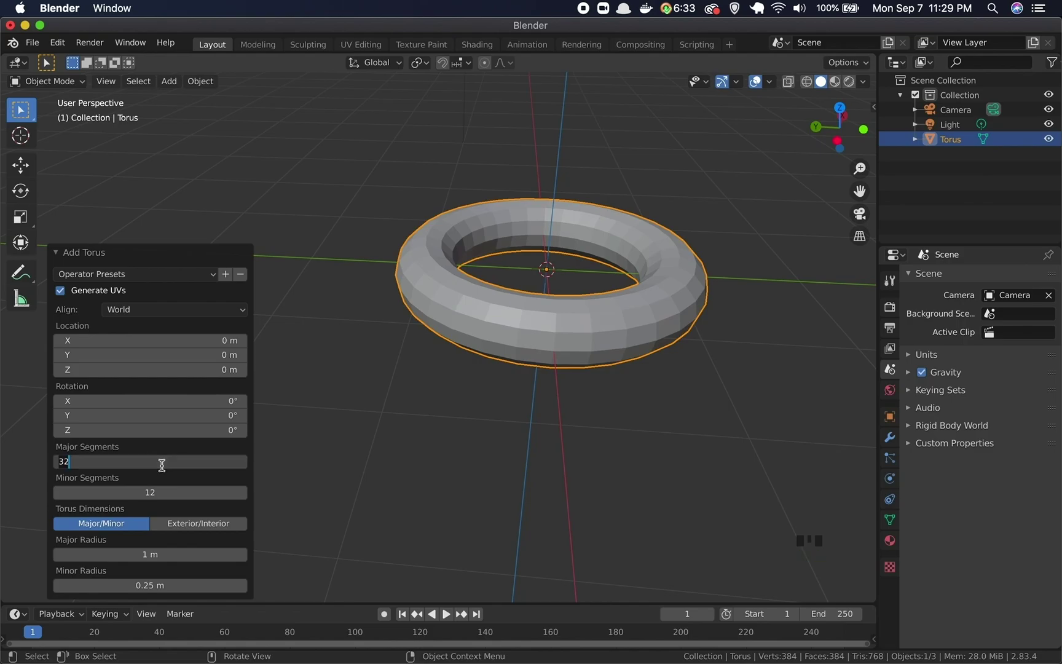
left_click(162, 465)
left_click(152, 490)
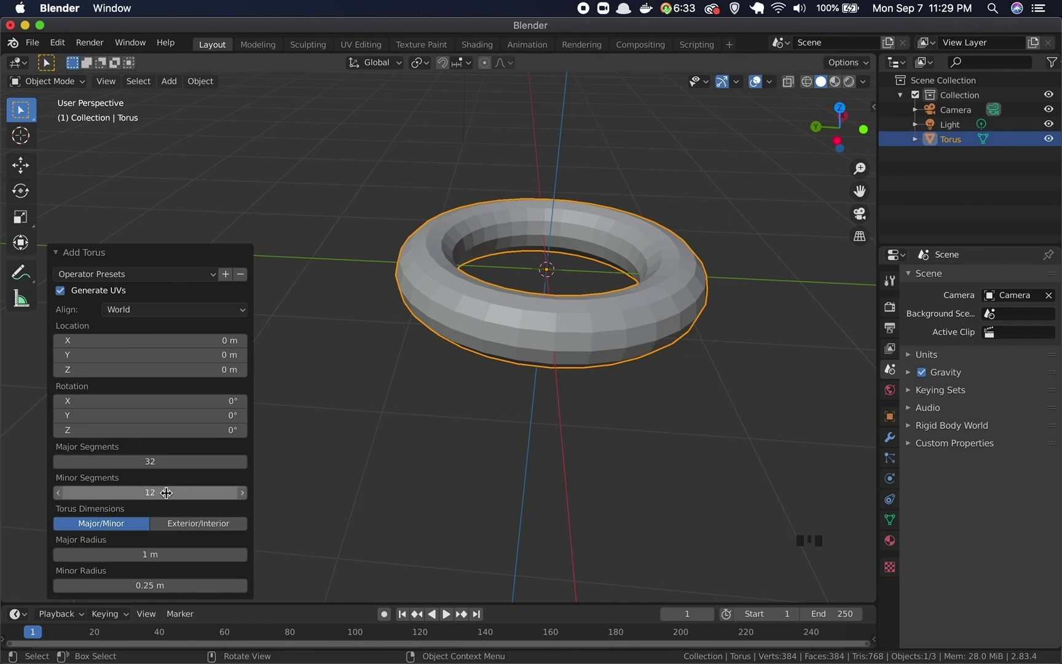
Set the torus's minor segments to 8
left_click(166, 494)
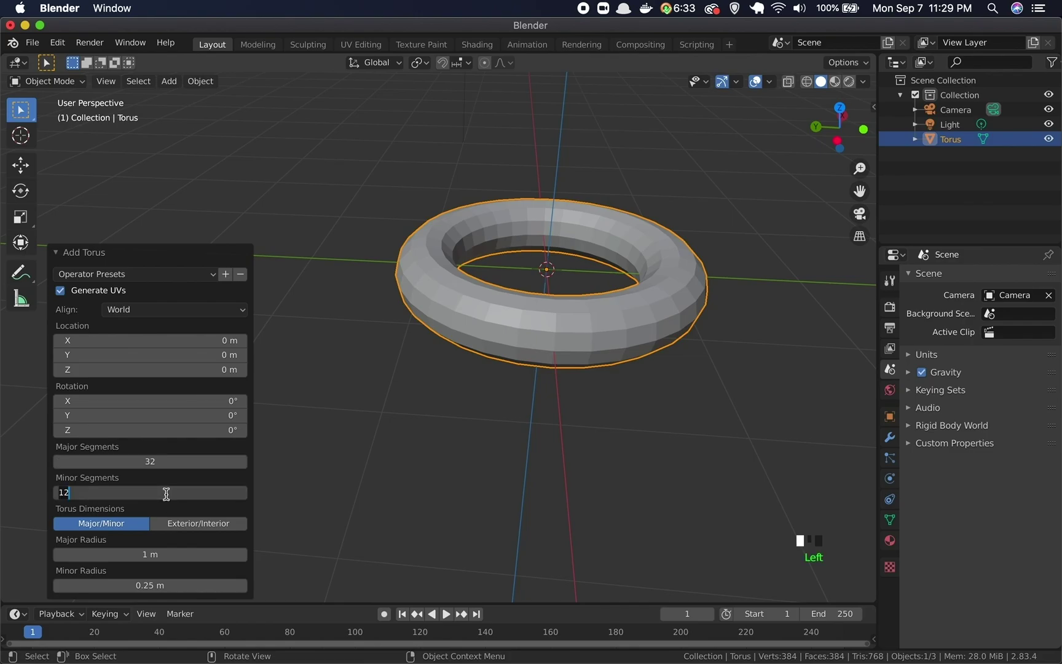
key("BackSpace")
key("BackSpace")
type("8")
key("Return")
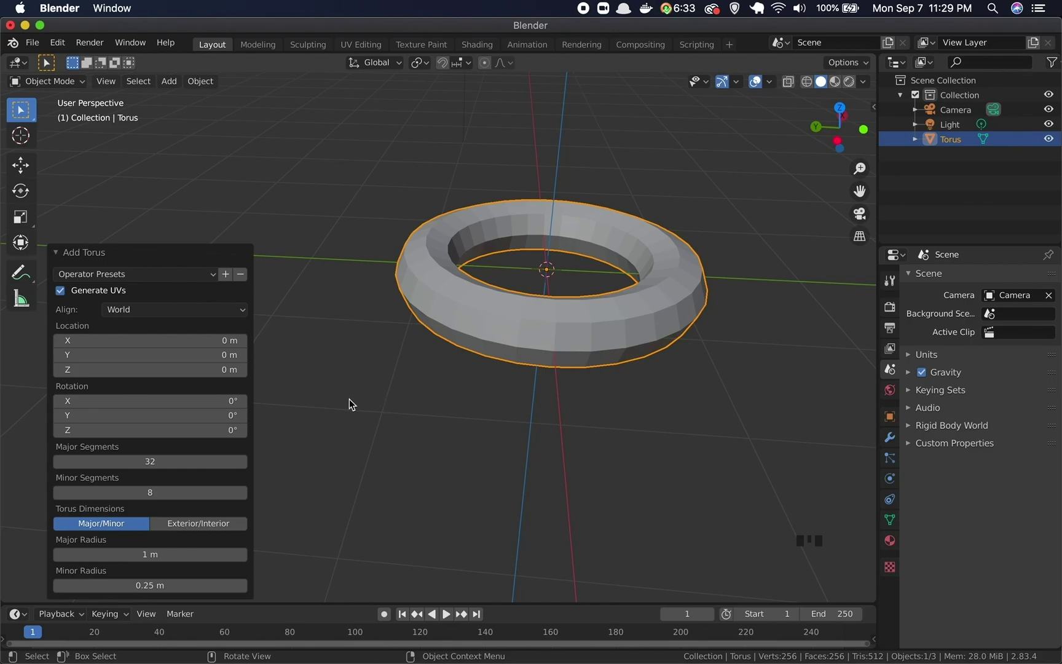
Set the torus's minor segments to 16
left_click(166, 493)
type("16")
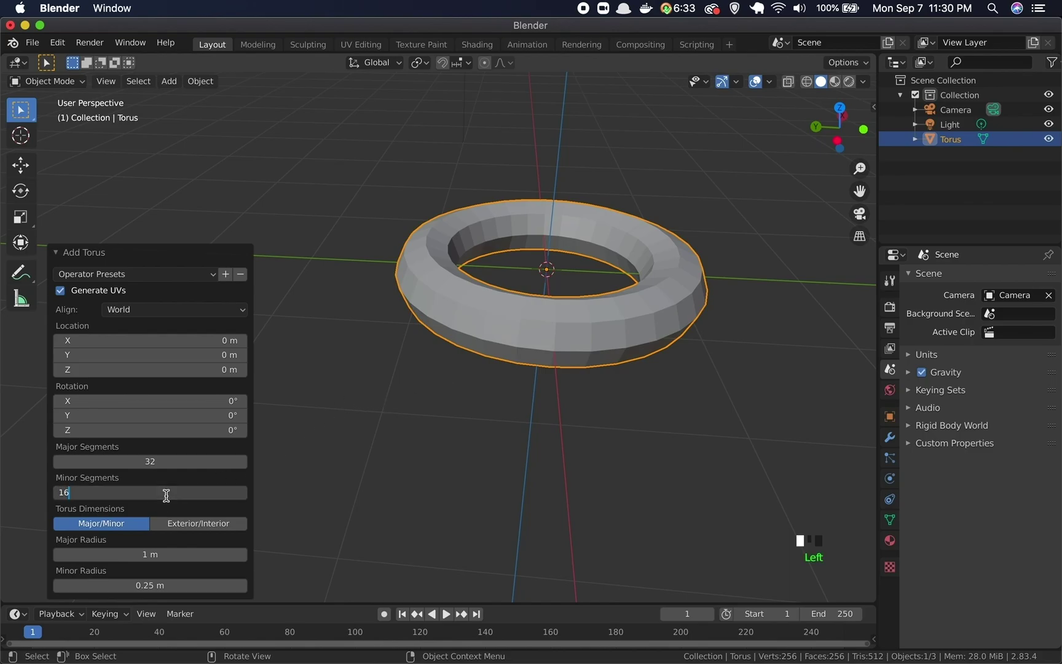
key("Return")
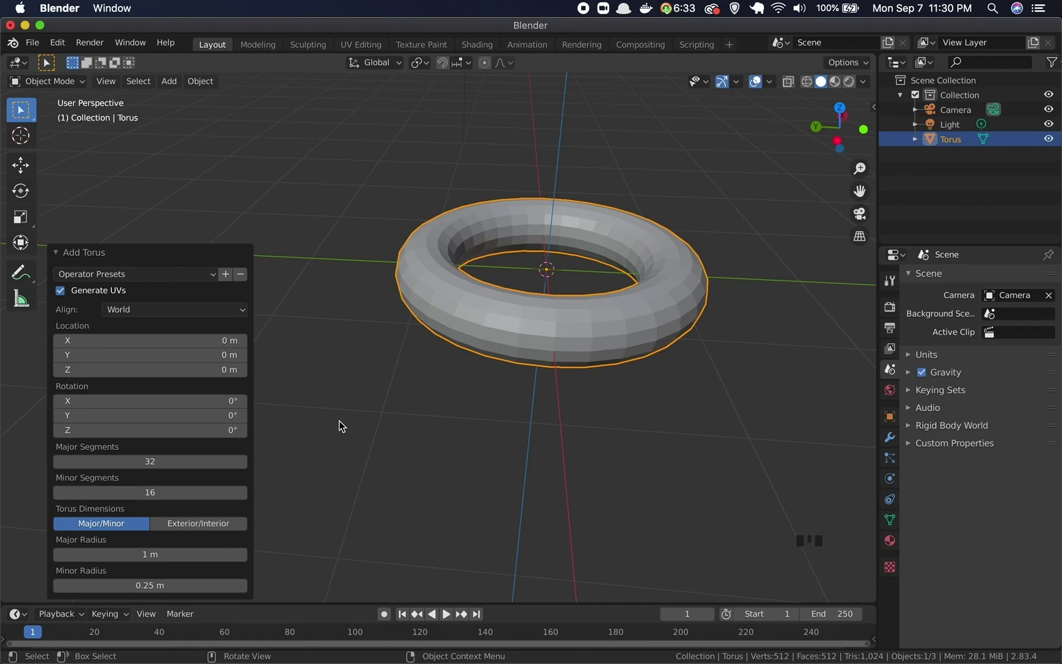
Scale the torus down uniformly to about 0.358 on all axes
left_click(382, 374)
left_click(591, 418)
middle_click_drag(680, 333, 614, 391)
left_click(615, 391)
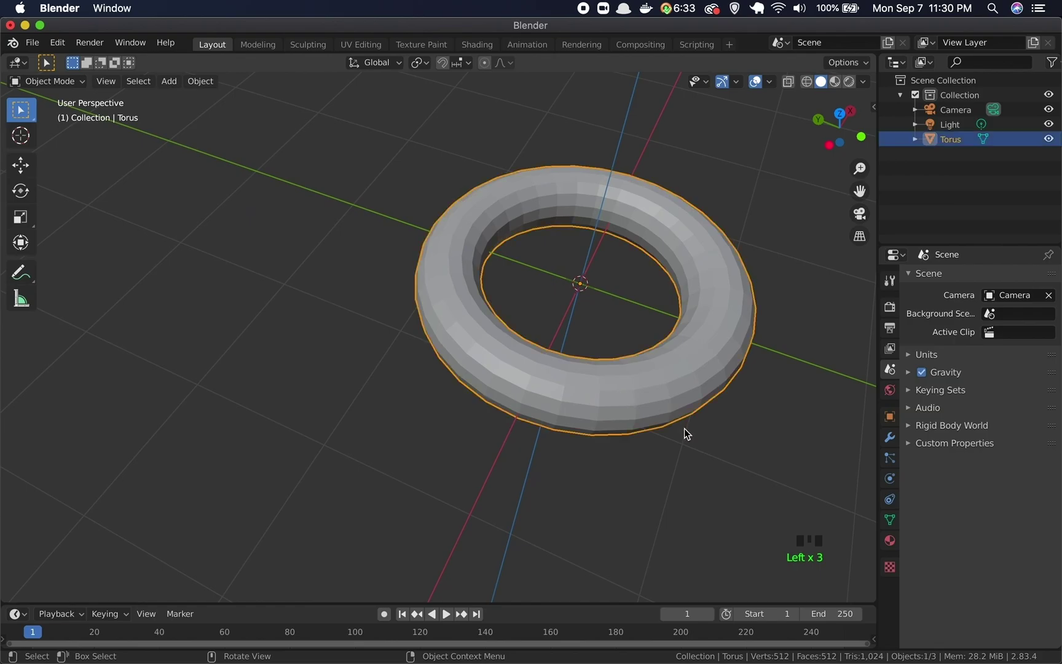
scroll(684, 429, "down", 5)
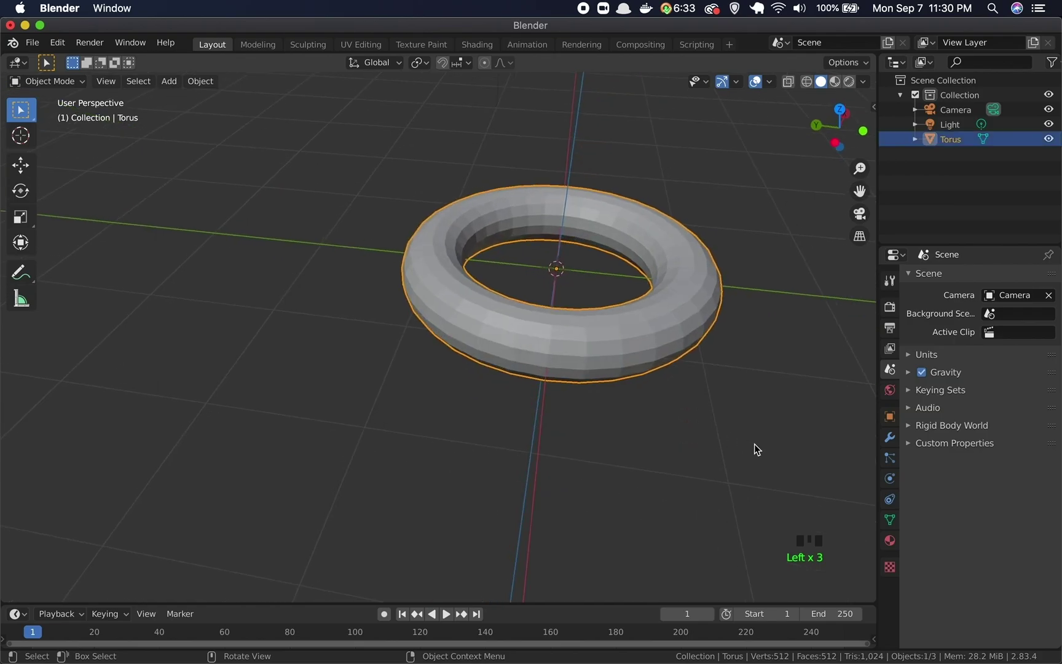
key("s")
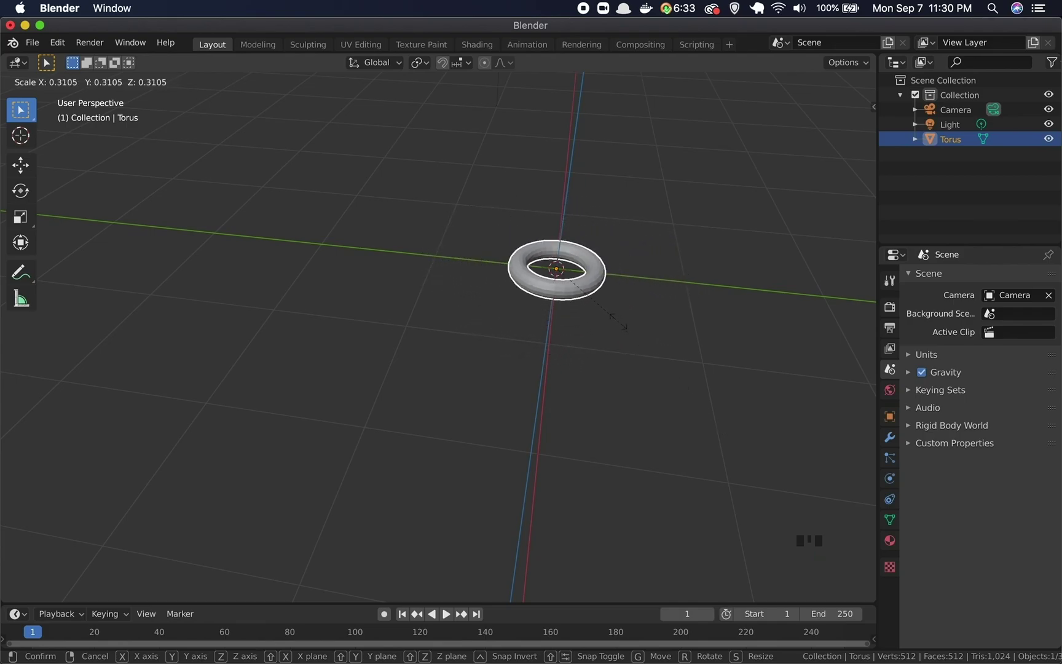
left_click(631, 330)
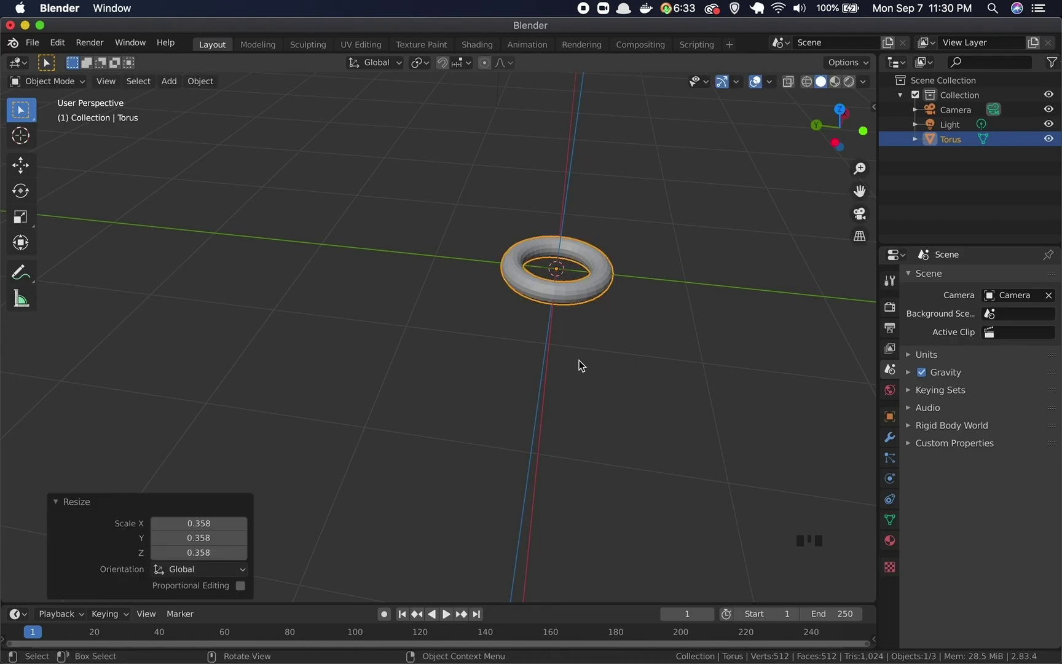
Switch the torus from Object Mode to Edit Mode
scroll(658, 332, "up", 5)
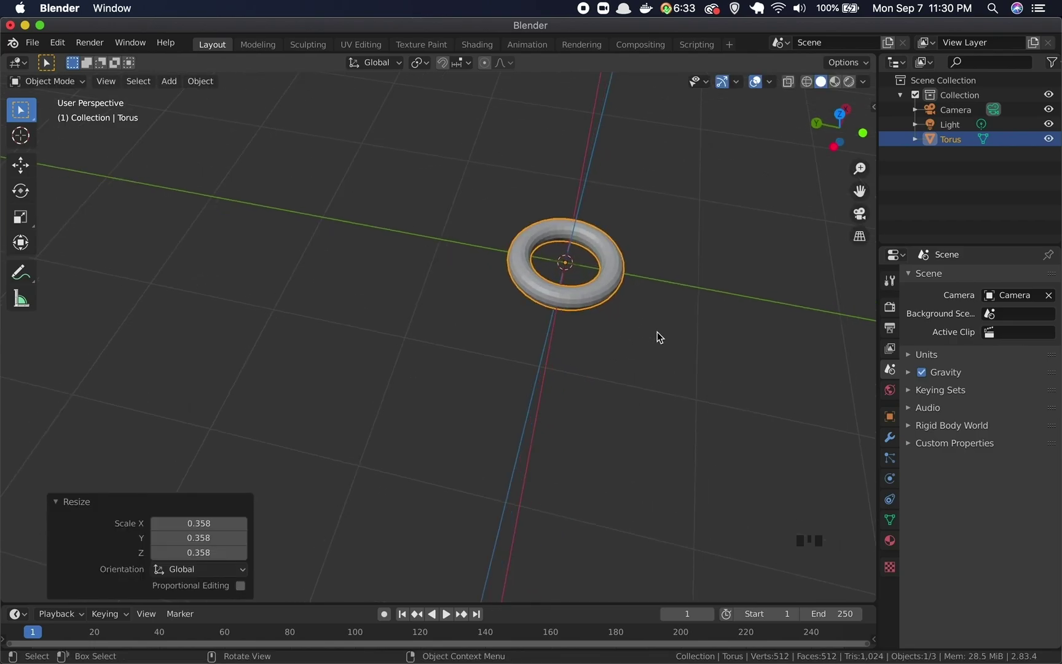
scroll(657, 332, "up", 3)
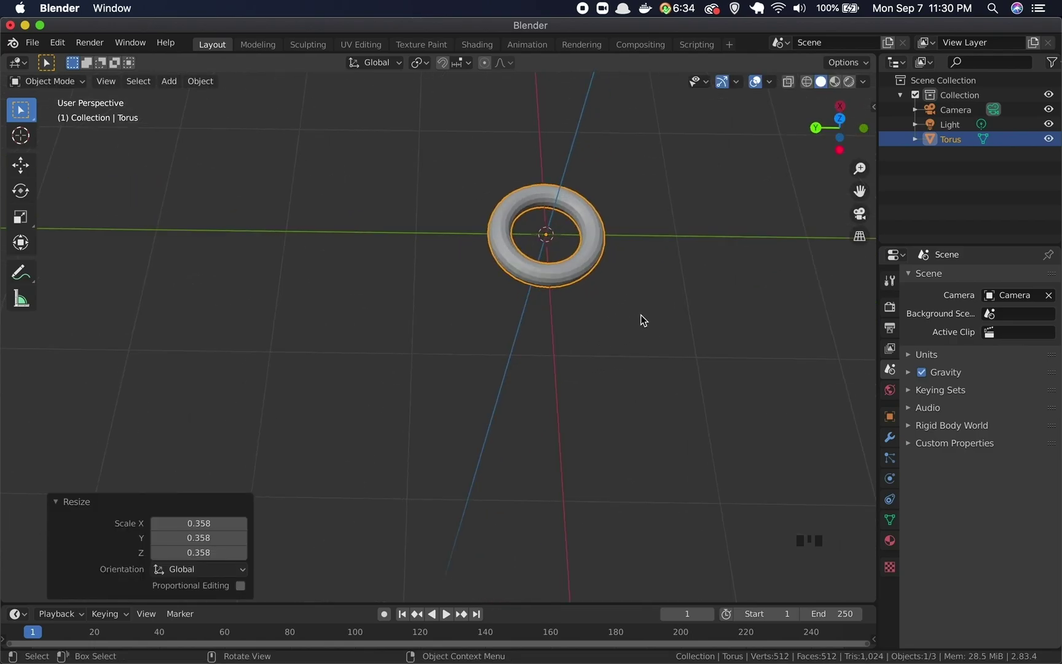
scroll(641, 315, "right", 5, "shift")
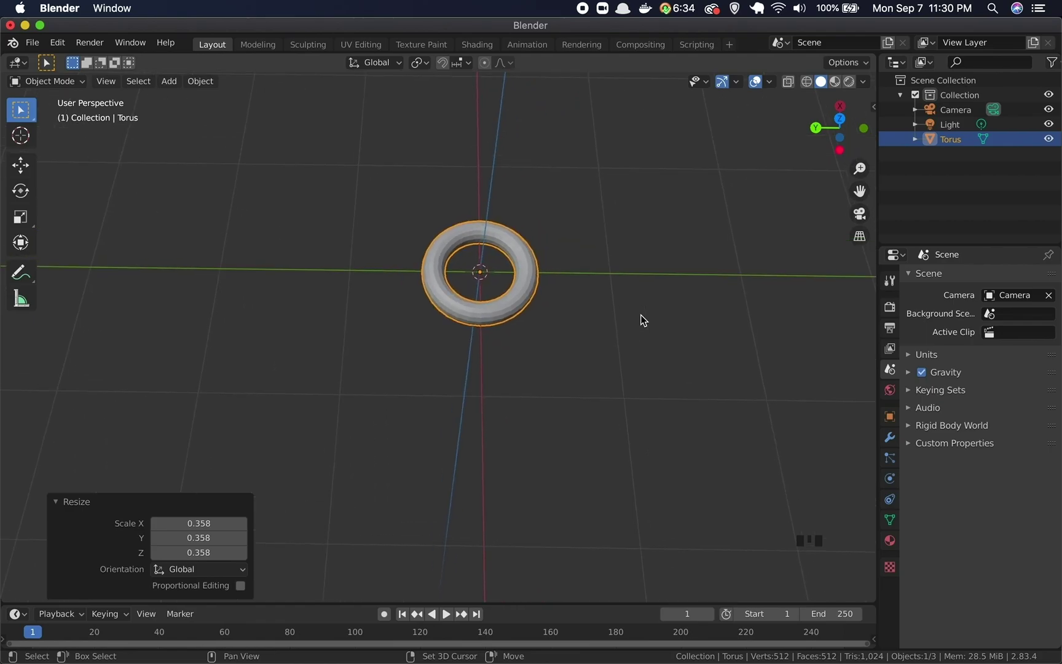
scroll(640, 315, "right", 3, "shift")
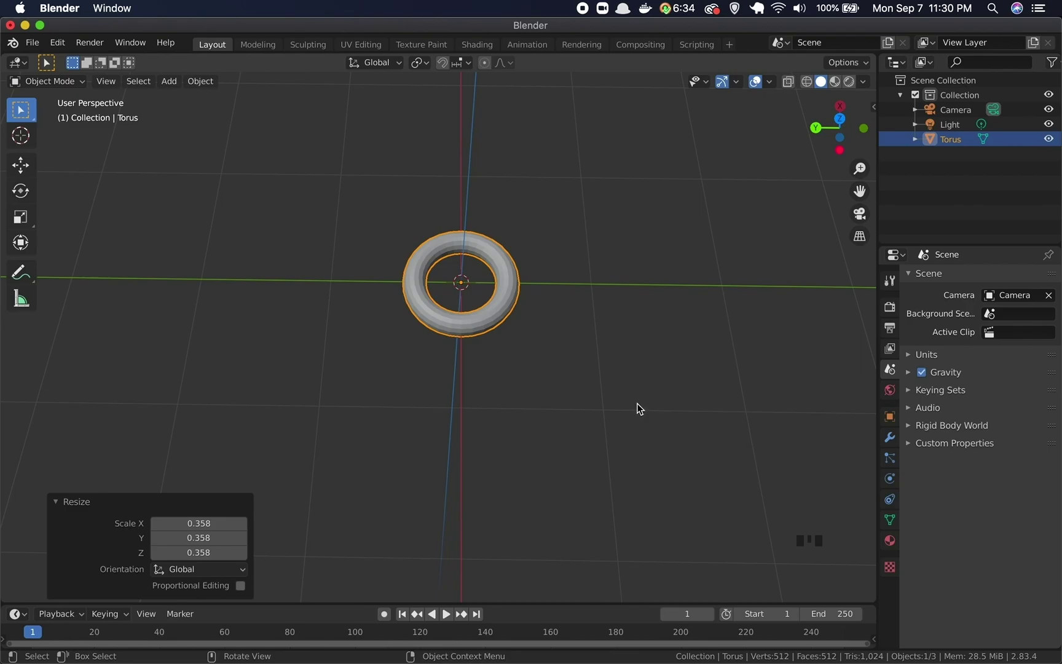
middle_click_drag(682, 389, 699, 474, "shift")
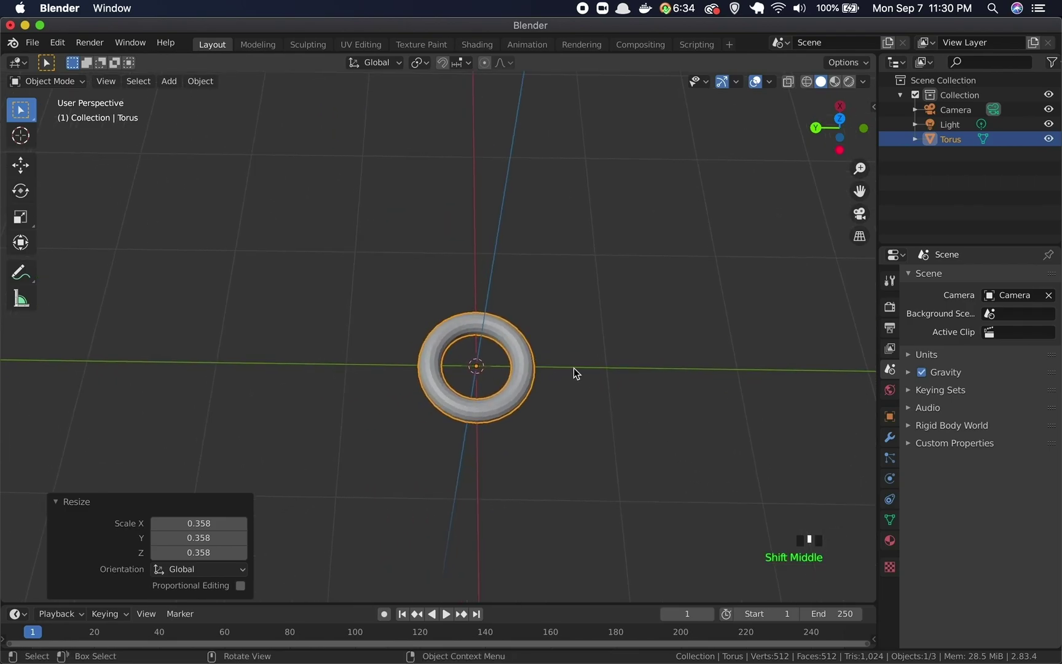
scroll(575, 372, "up", 3)
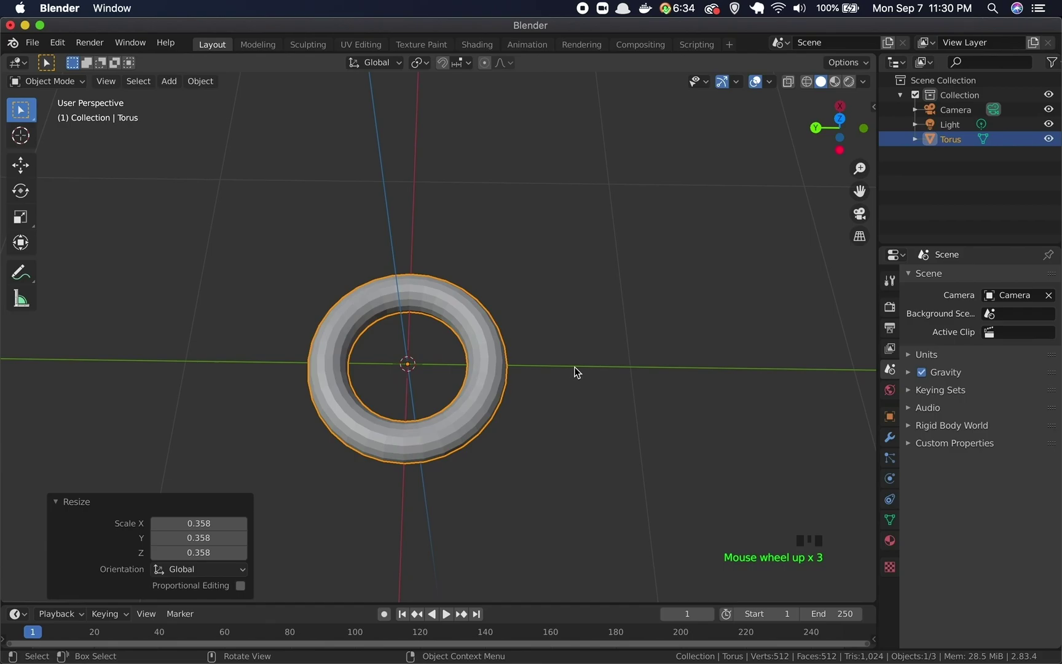
middle_click_drag(568, 431, 643, 385, "shift")
scroll(642, 384, "up", 1)
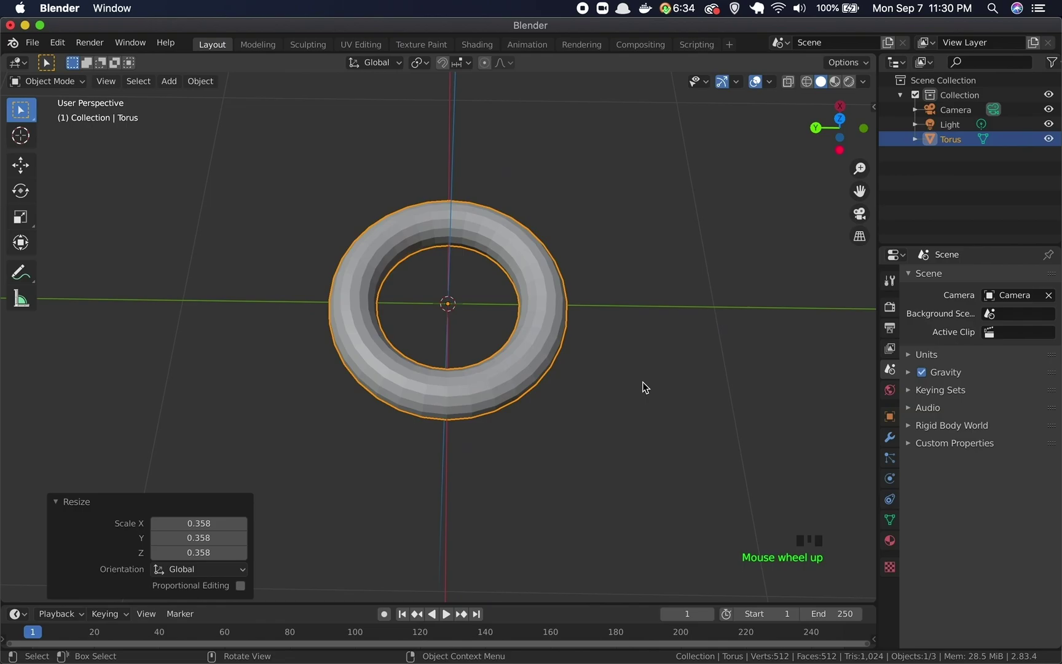
left_click(70, 83)
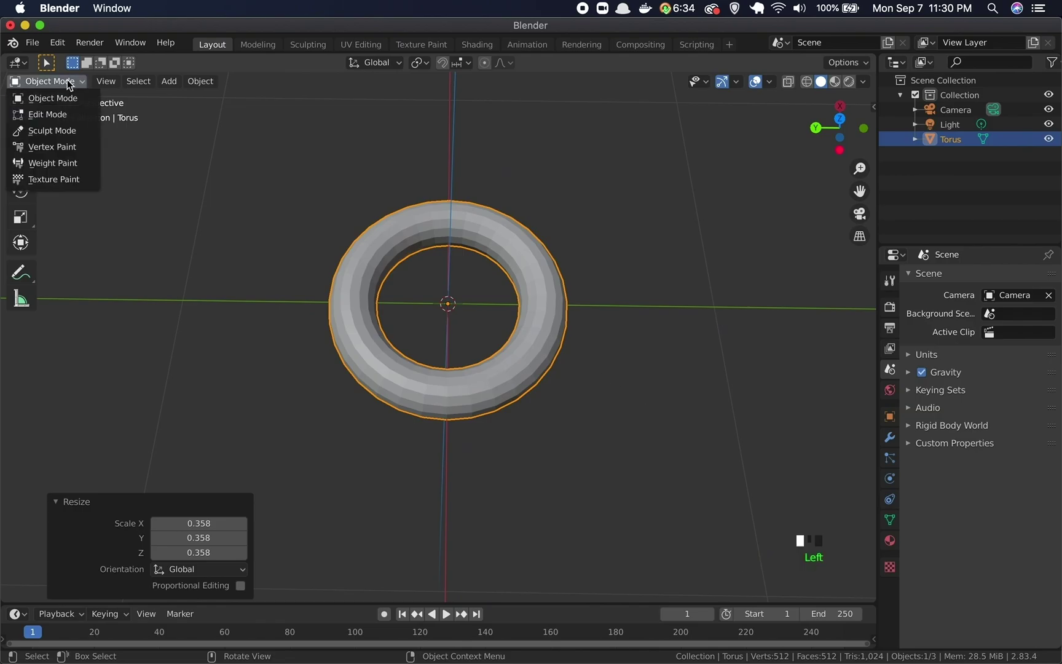
left_click(58, 116)
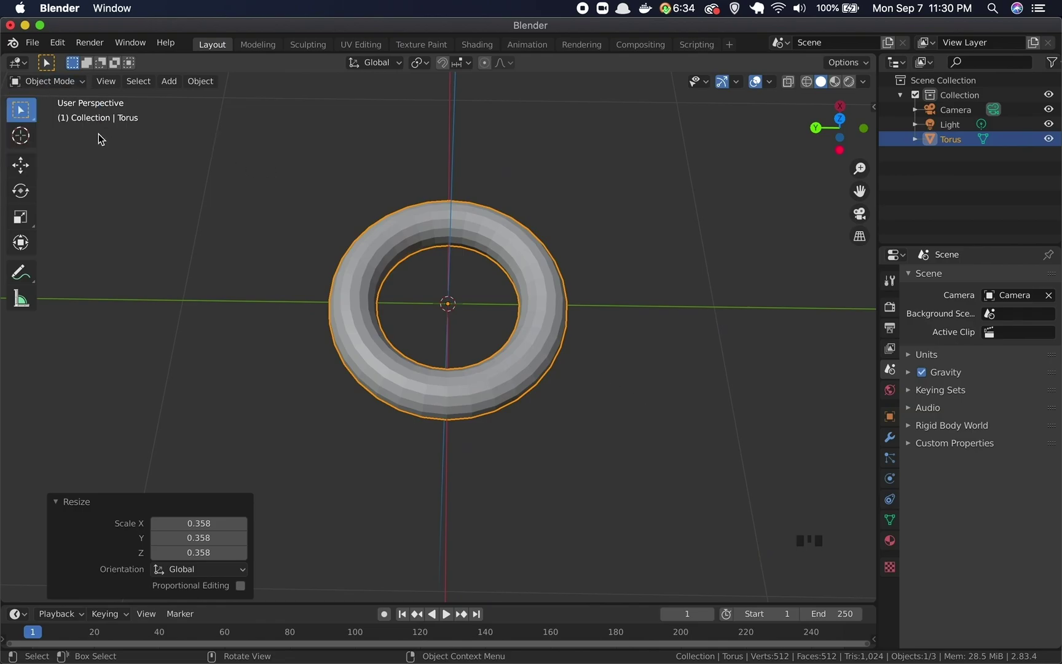
left_click(58, 82)
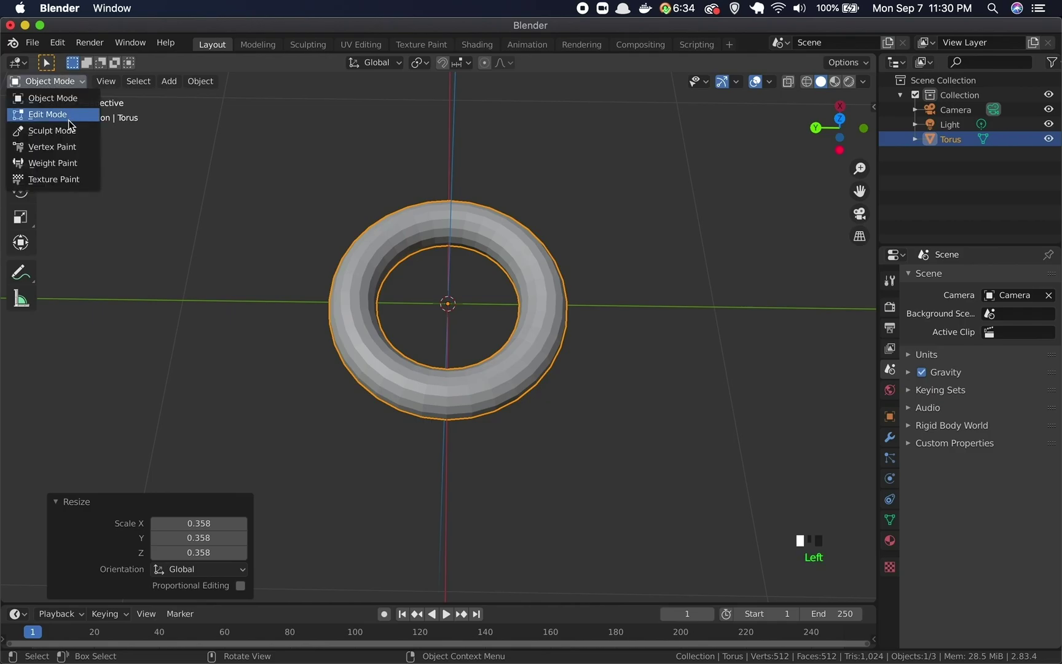
left_click(385, 207)
left_click(391, 232)
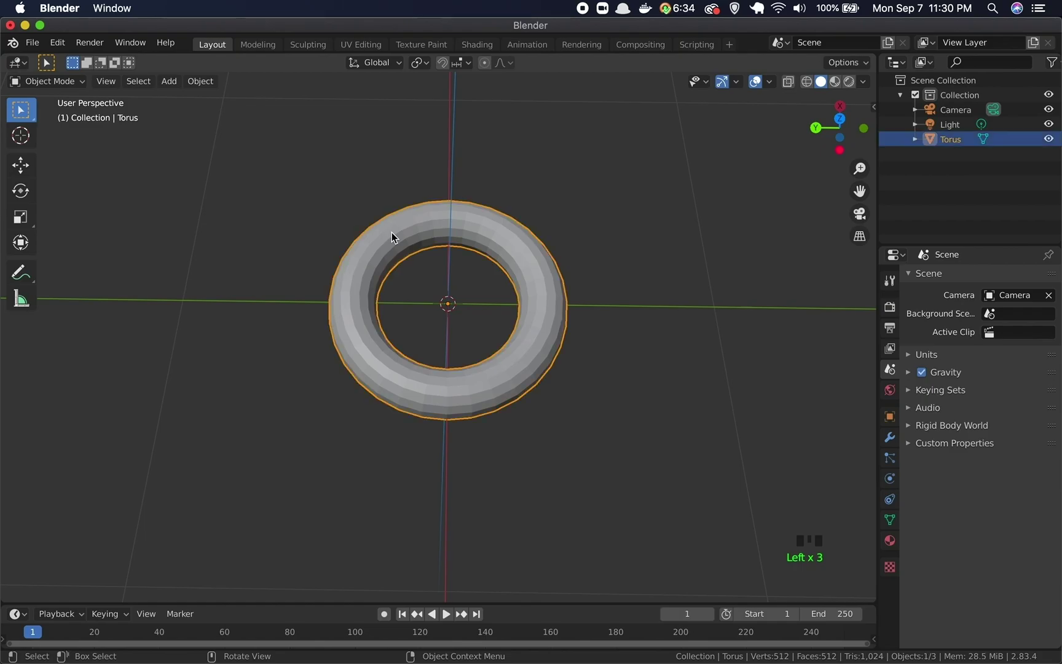
key("Tab")
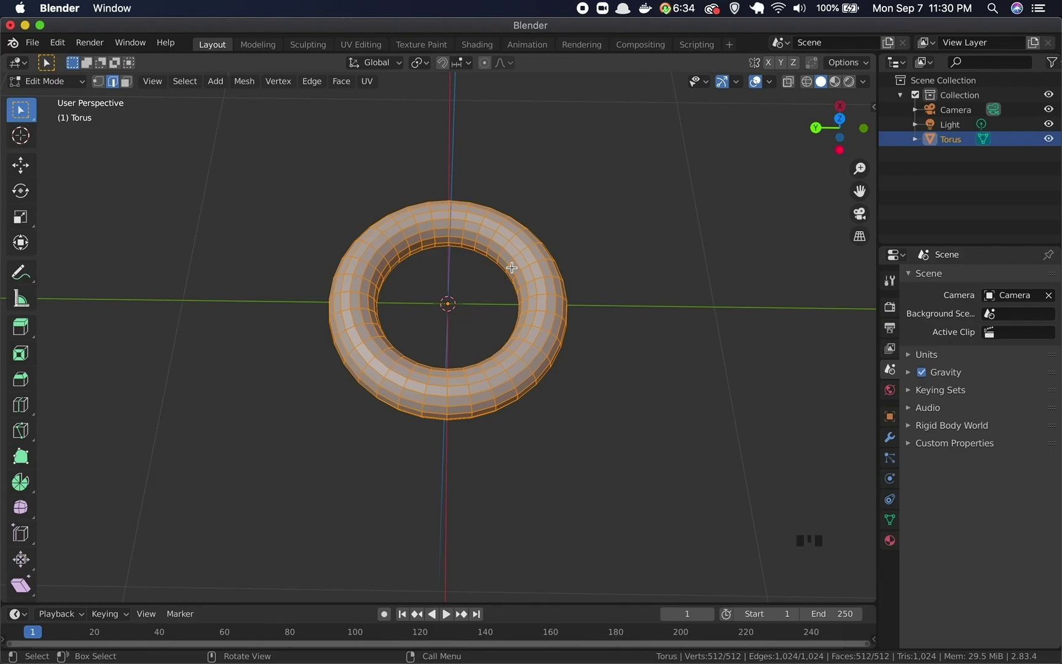
Turn on X-ray and box-select the torus's positive-X half through the mesh in the top orthographic view
key("KP_7")
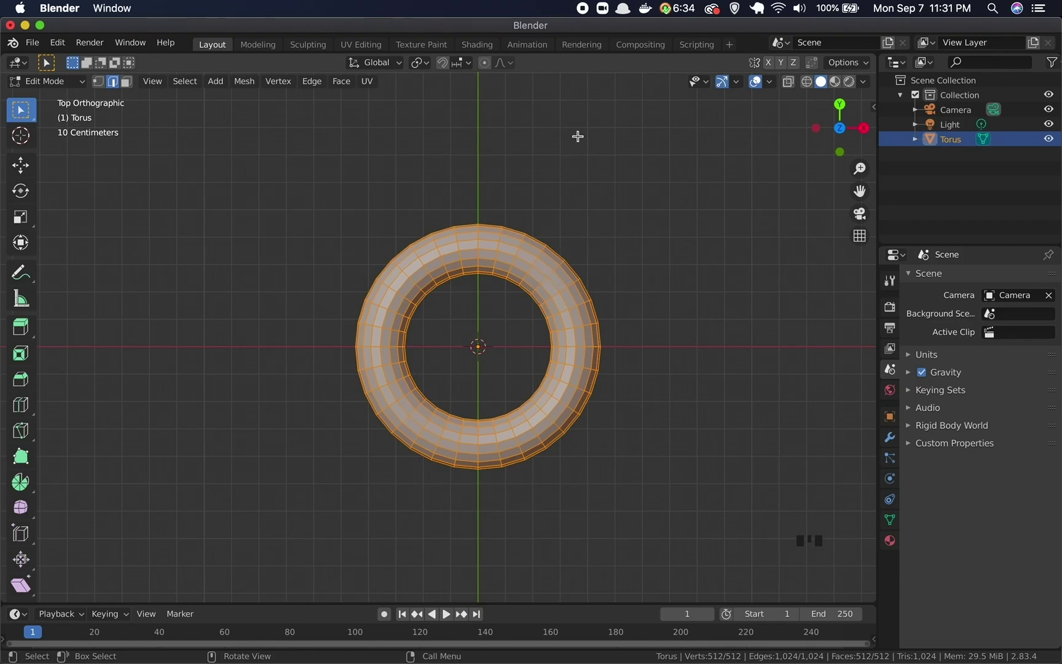
left_click(789, 83)
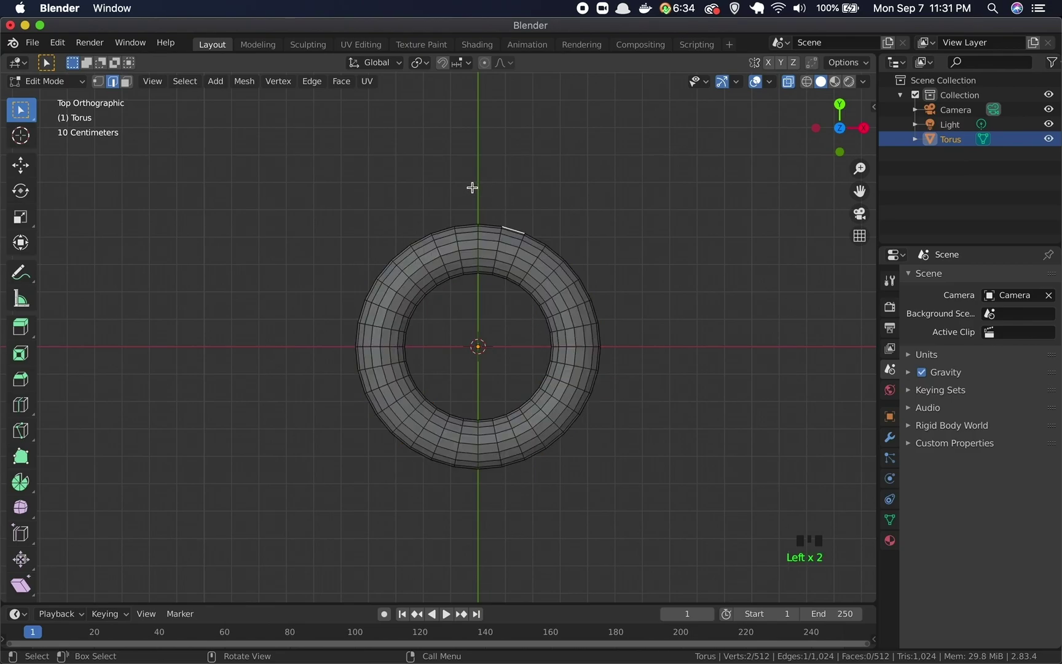
triple_click(20, 112)
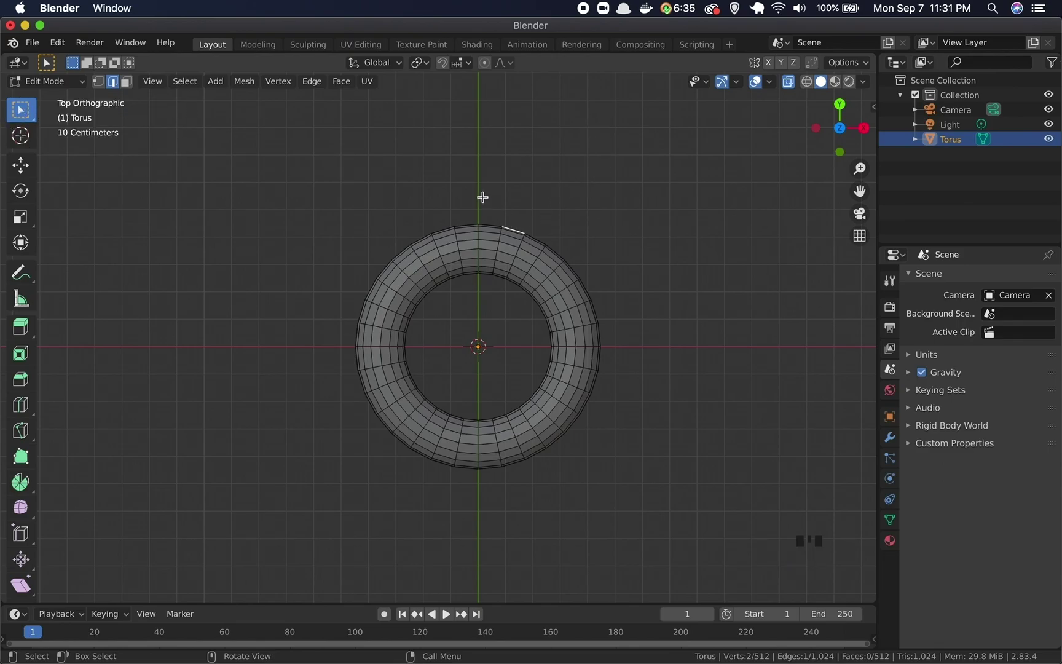
left_click_drag(474, 189, 542, 274)
left_click(610, 314)
left_click_drag(471, 197, 643, 497)
Check that the selection reaches the torus's underside, and turn X-ray off
scroll(646, 333, "down", 10)
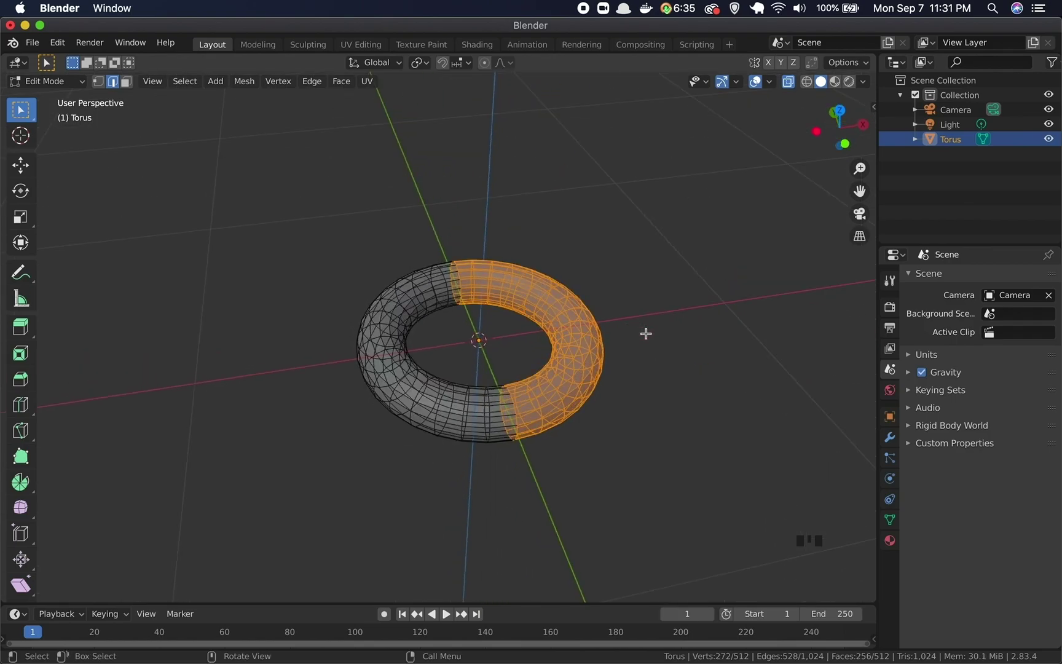
scroll(646, 334, "down", 15)
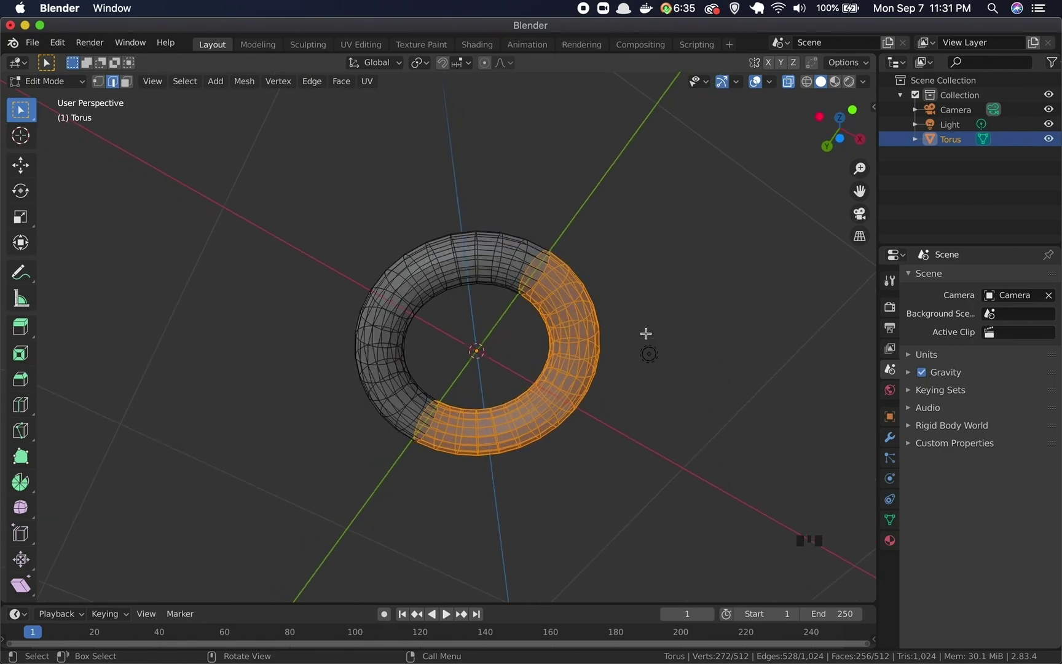
scroll(646, 333, "down", 10)
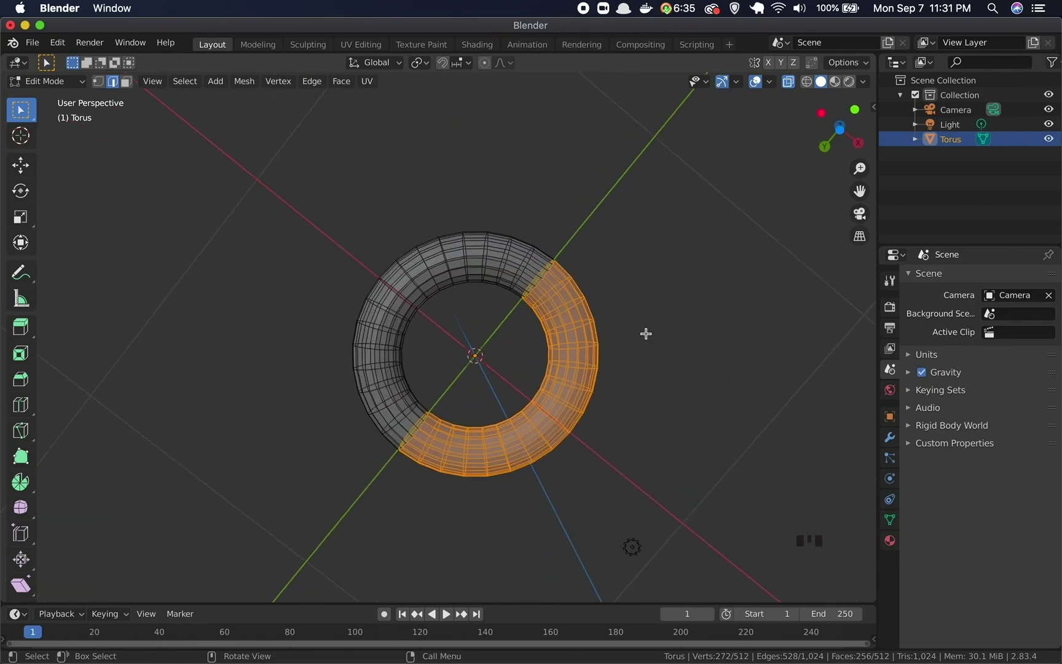
left_click(788, 82)
Examine the selected half of the torus from above, the side and below
scroll(651, 290, "down", 5)
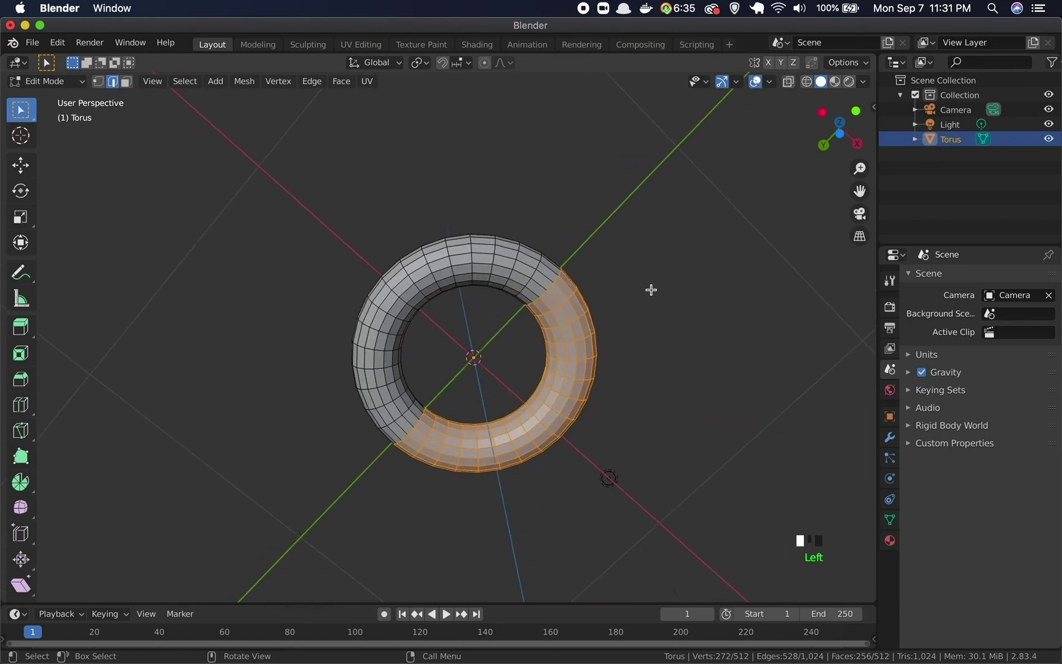
scroll(651, 290, "down", 10)
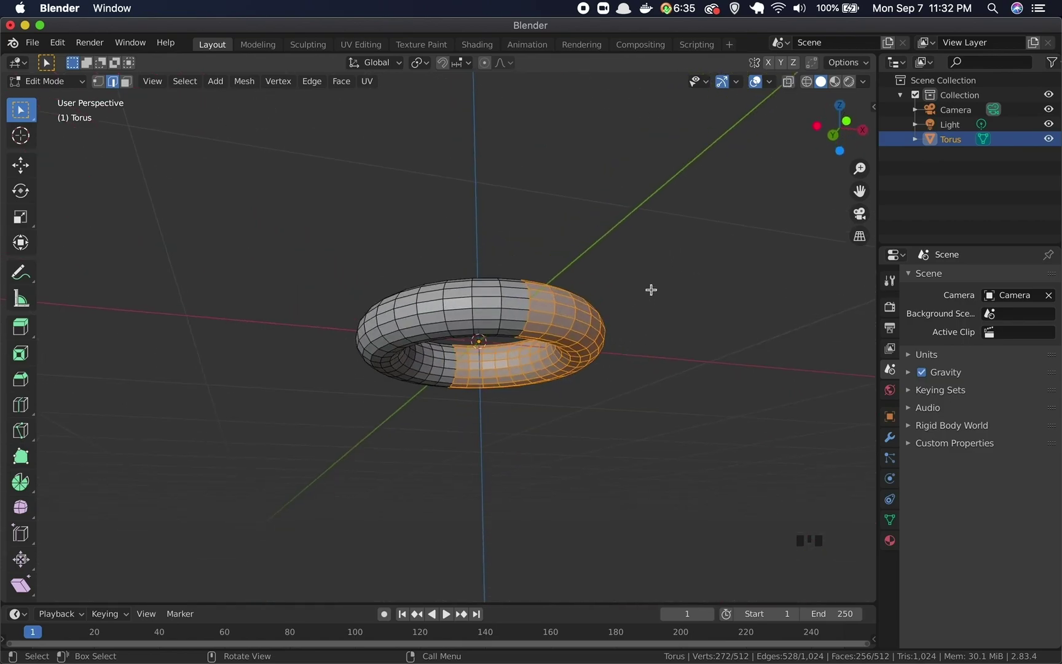
scroll(651, 289, "up", 10)
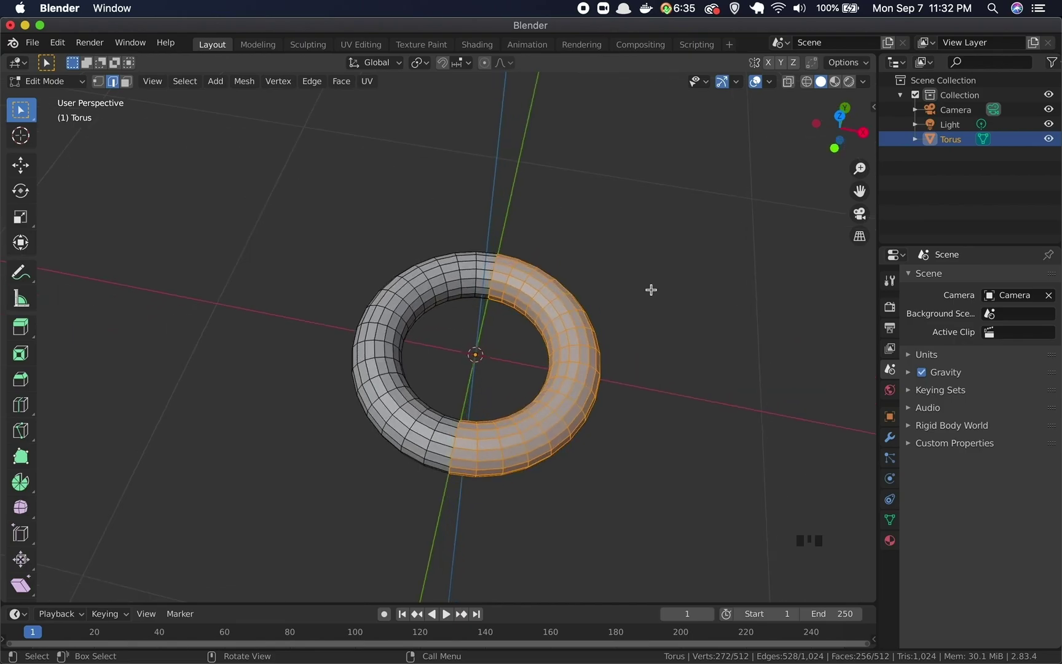
scroll(650, 289, "down", 5)
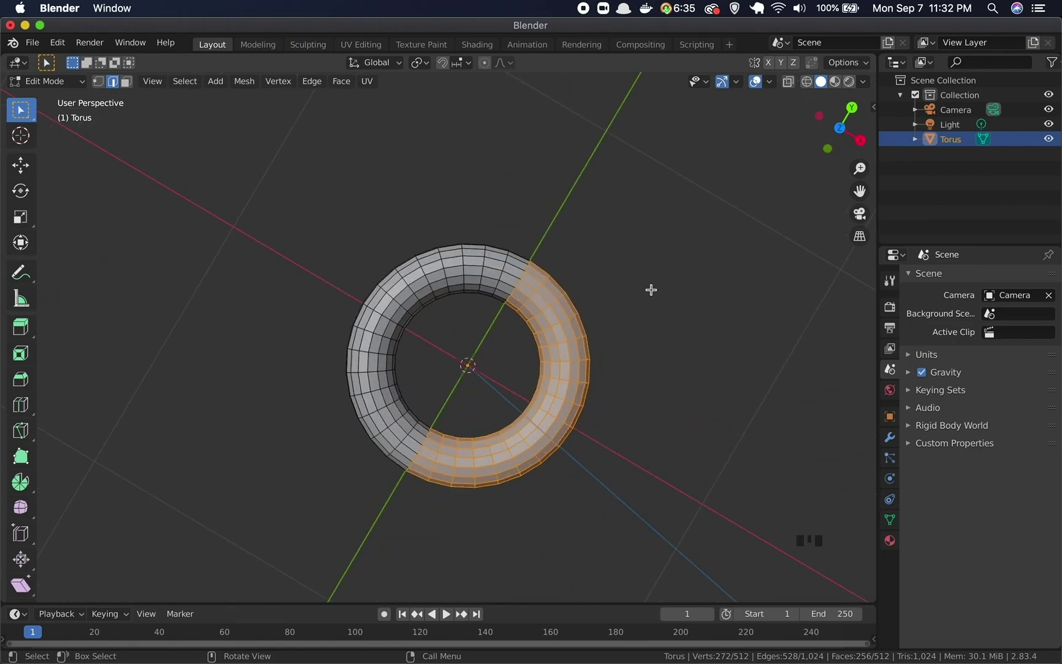
scroll(650, 289, "down", 3)
scroll(651, 290, "up", 8)
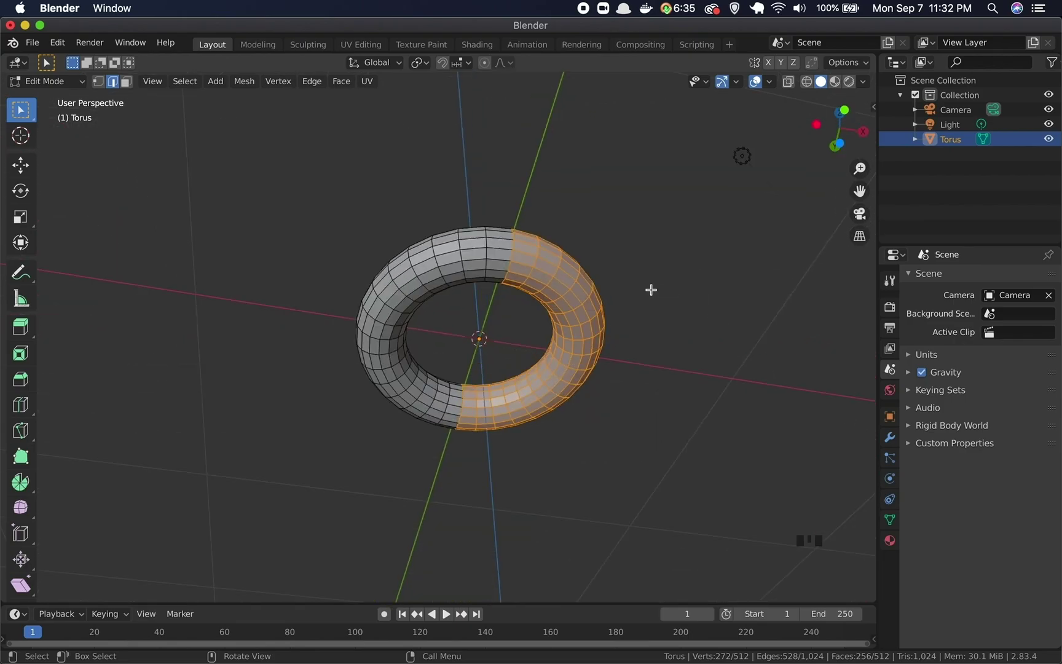
scroll(651, 290, "down", 5)
scroll(651, 289, "up", 4)
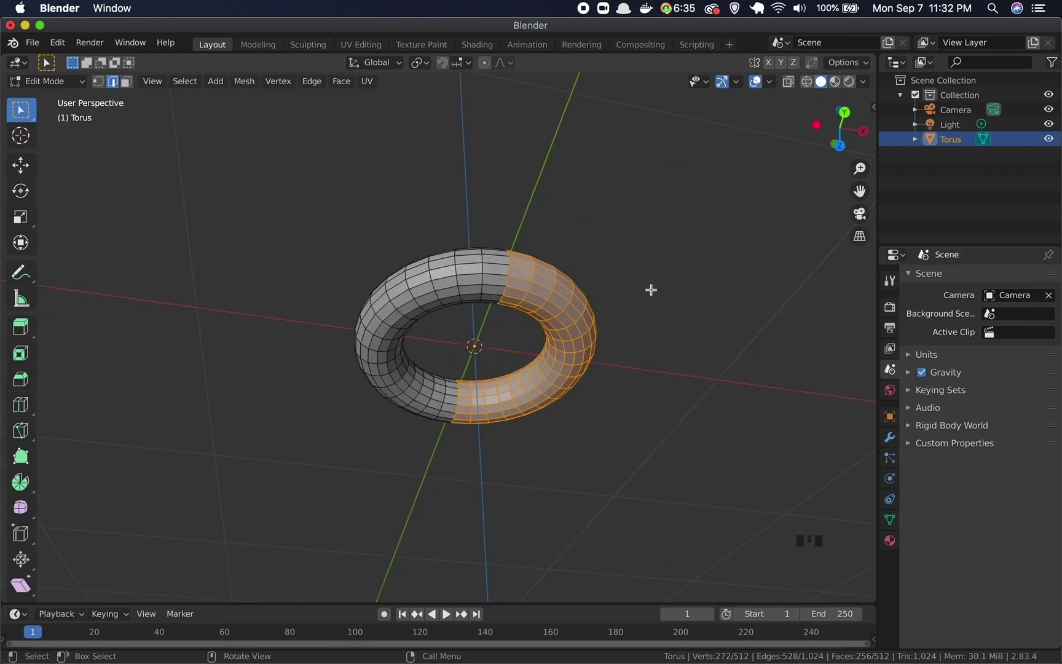
scroll(651, 290, "up", 4)
scroll(651, 290, "down", 8)
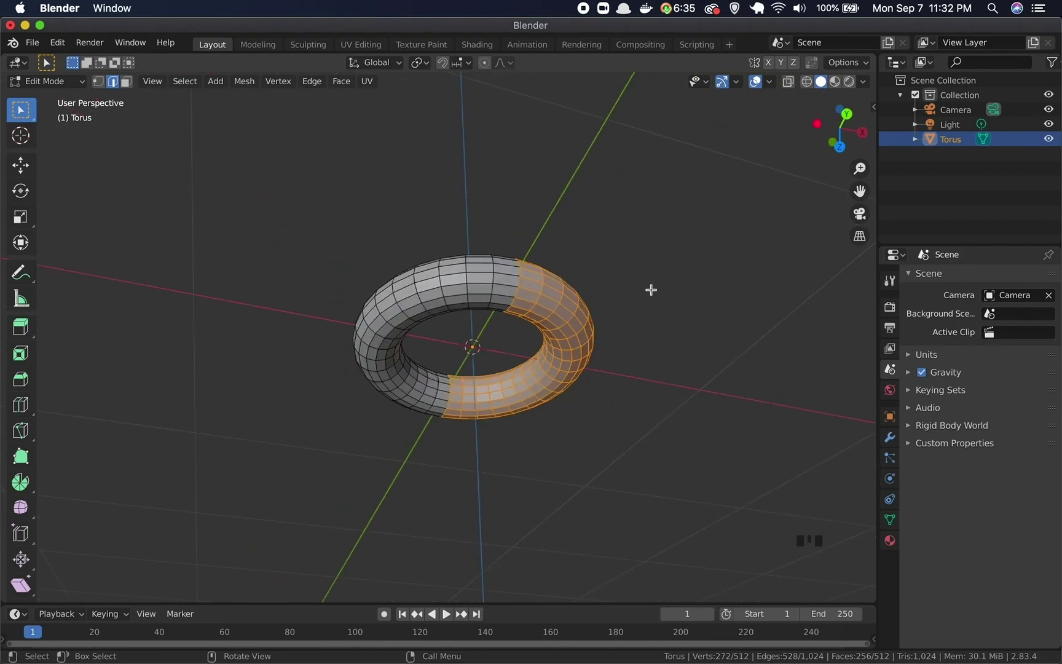
scroll(651, 290, "up", 5)
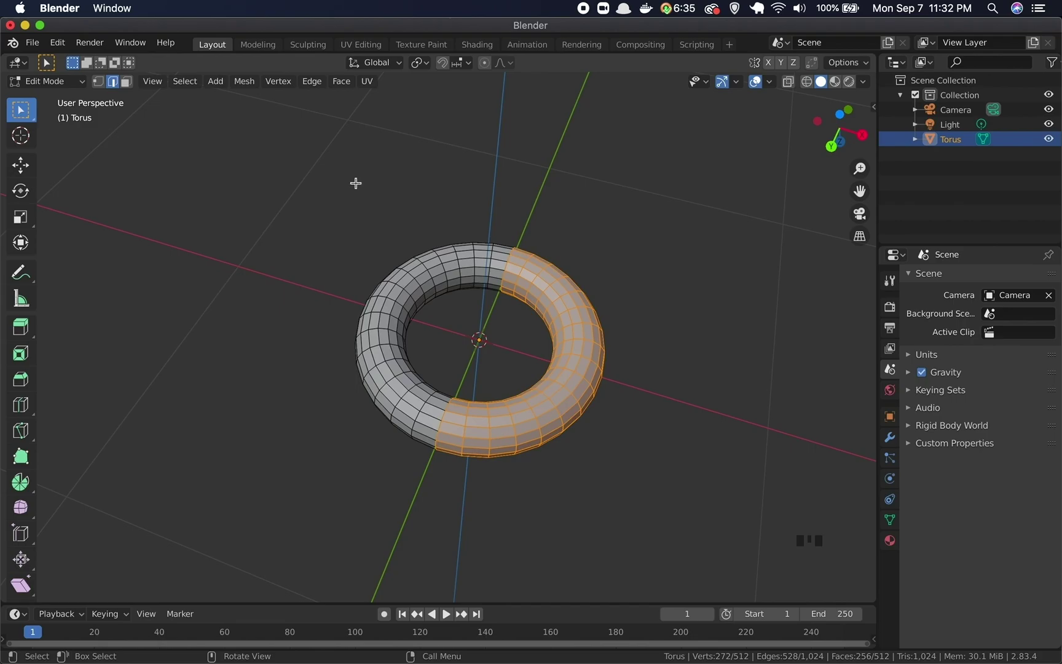
Move the selected half of the torus about 0.269 m along the X axis to stretch the ring into a chain link
scroll(322, 271, "left", 3)
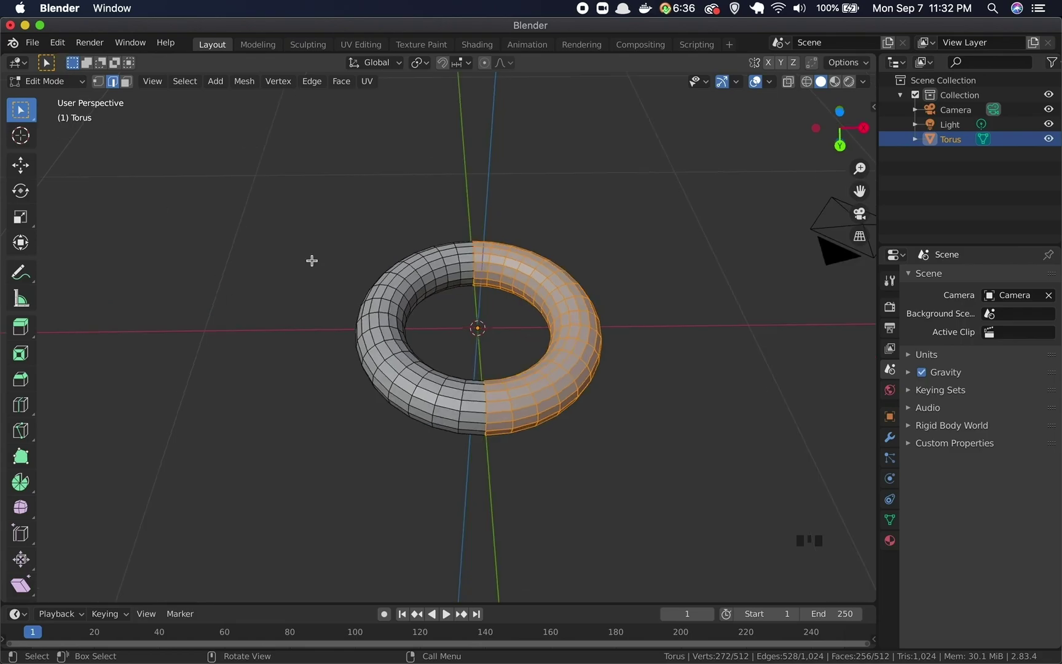
key("g")
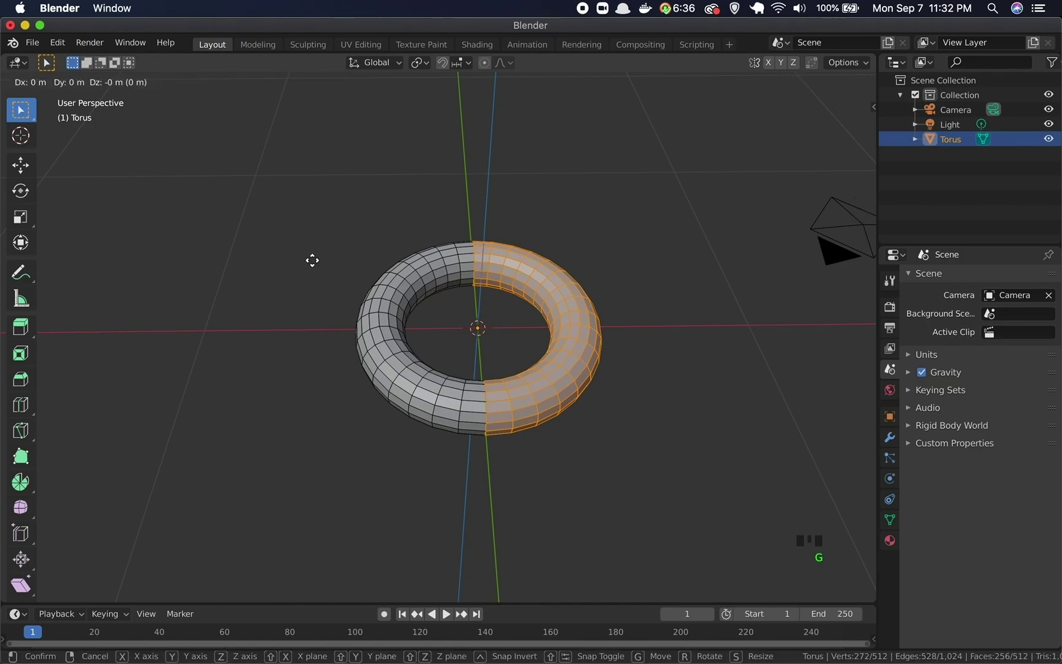
key("x")
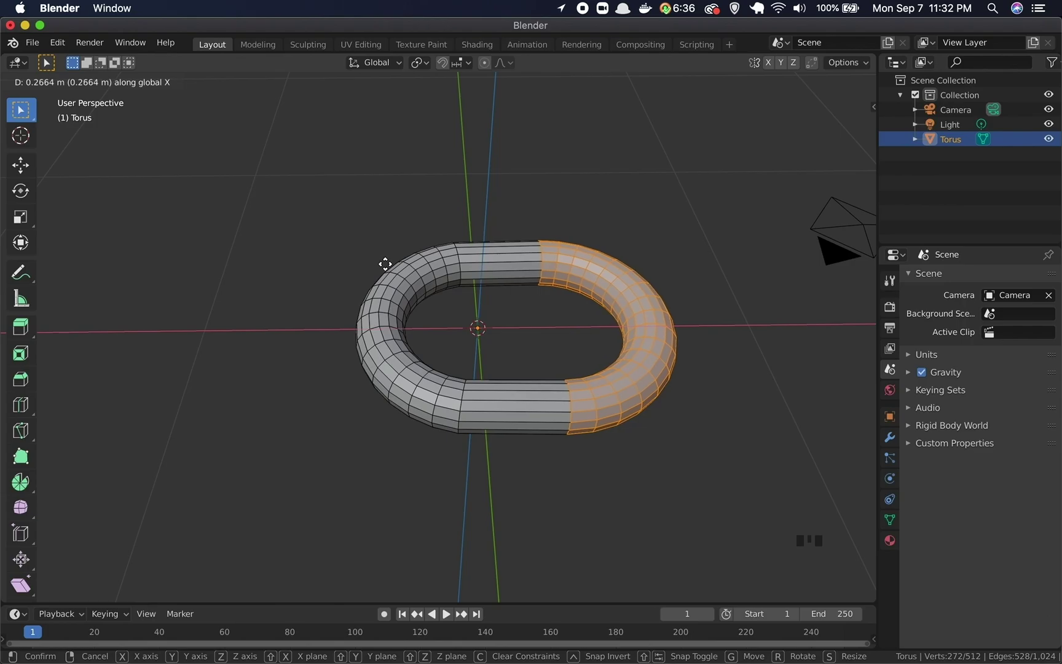
left_click(385, 264)
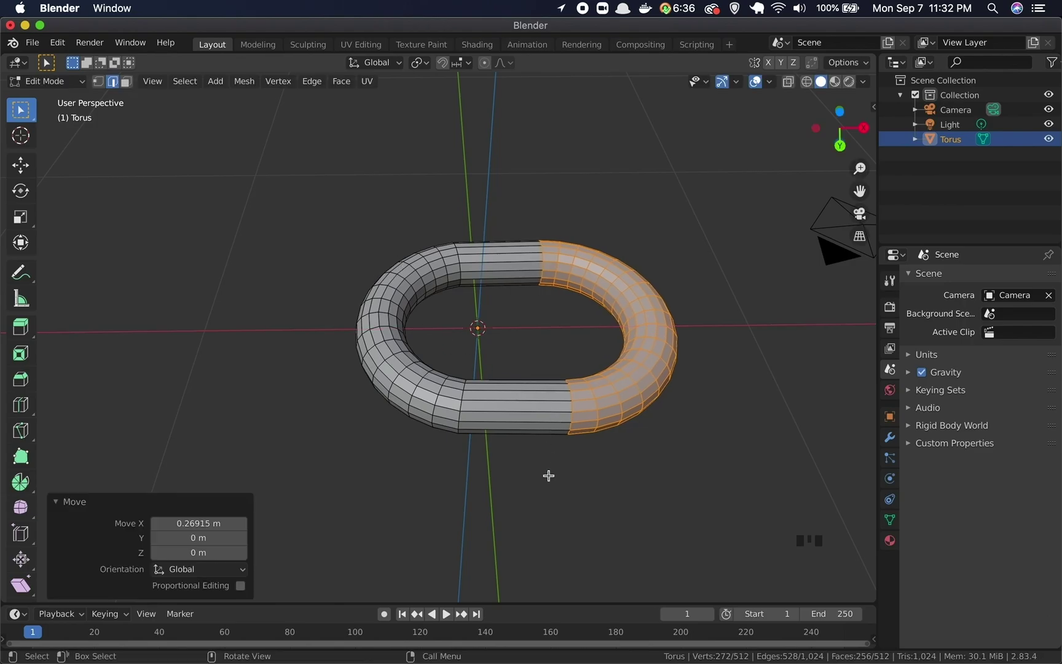
Select the whole link mesh, move it about -0.127 m in X to centre it on its origin, and return to Object Mode
left_click(600, 469)
scroll(601, 469, "down", 10)
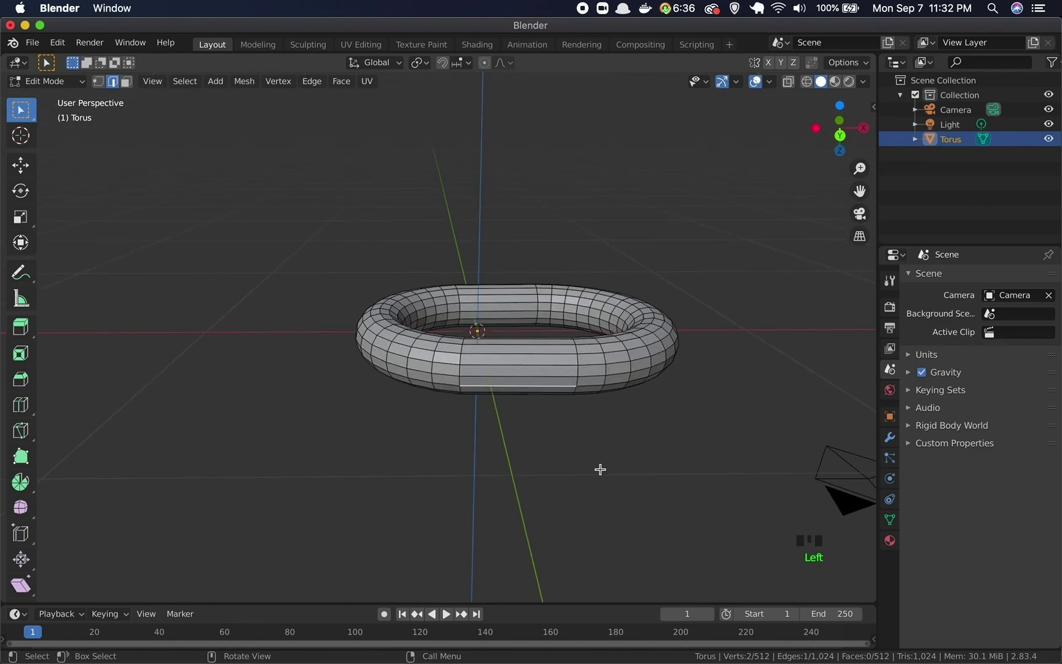
scroll(601, 469, "up", 10)
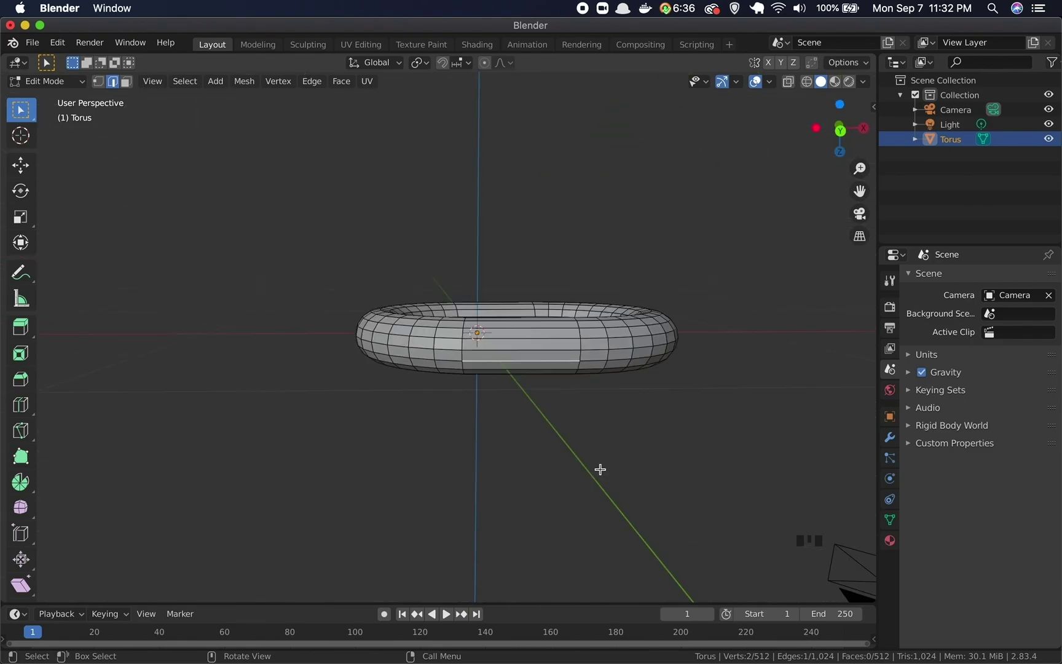
scroll(601, 469, "right", 3)
scroll(601, 469, "left", 6)
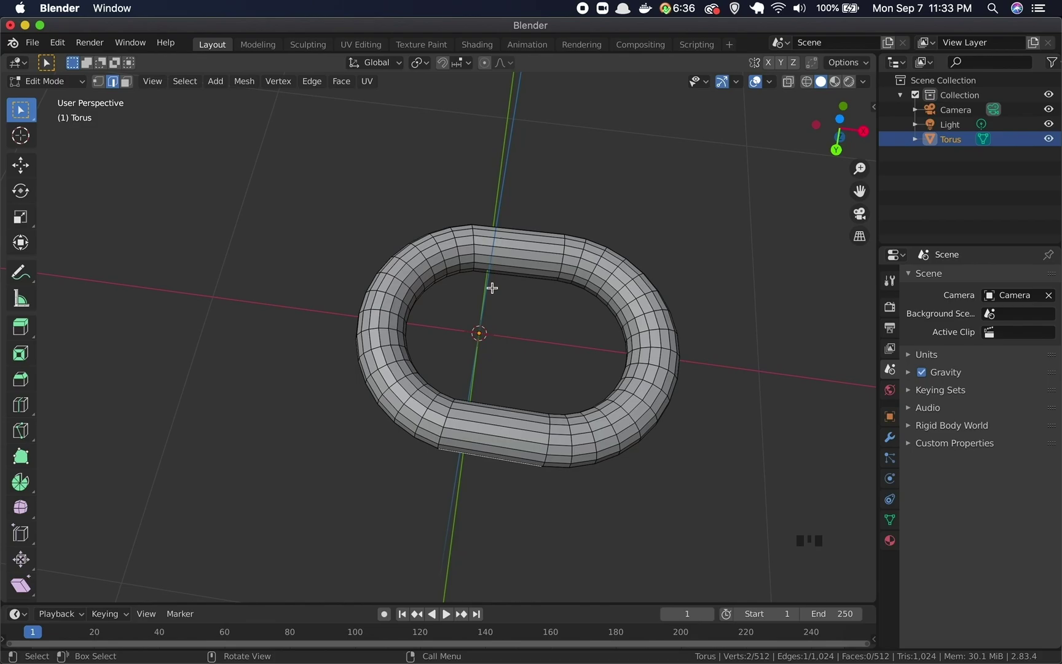
key("a")
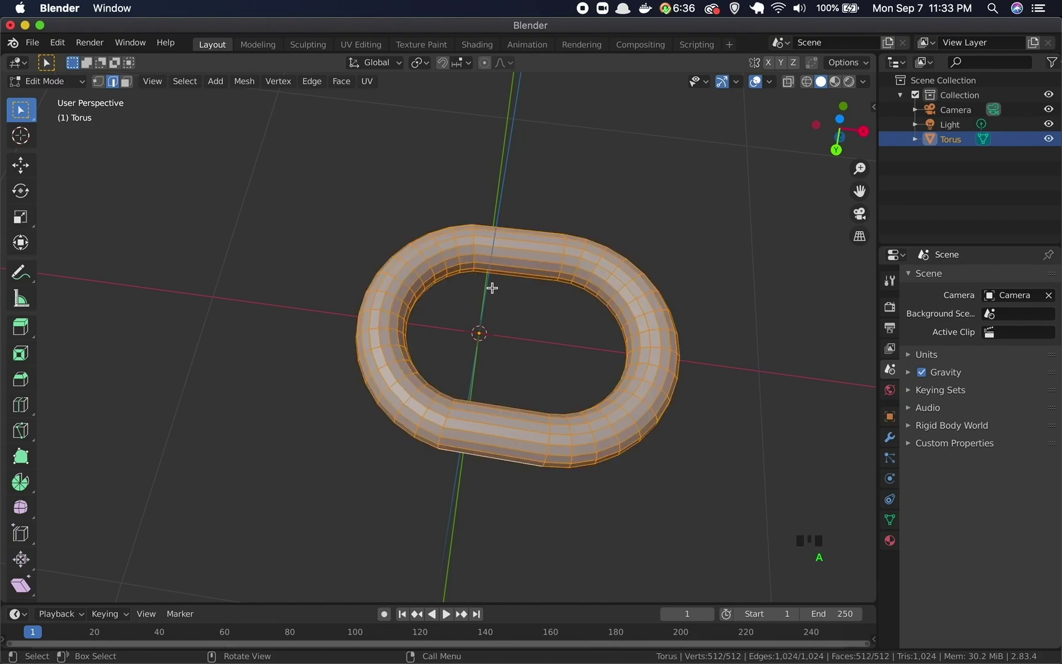
key("g")
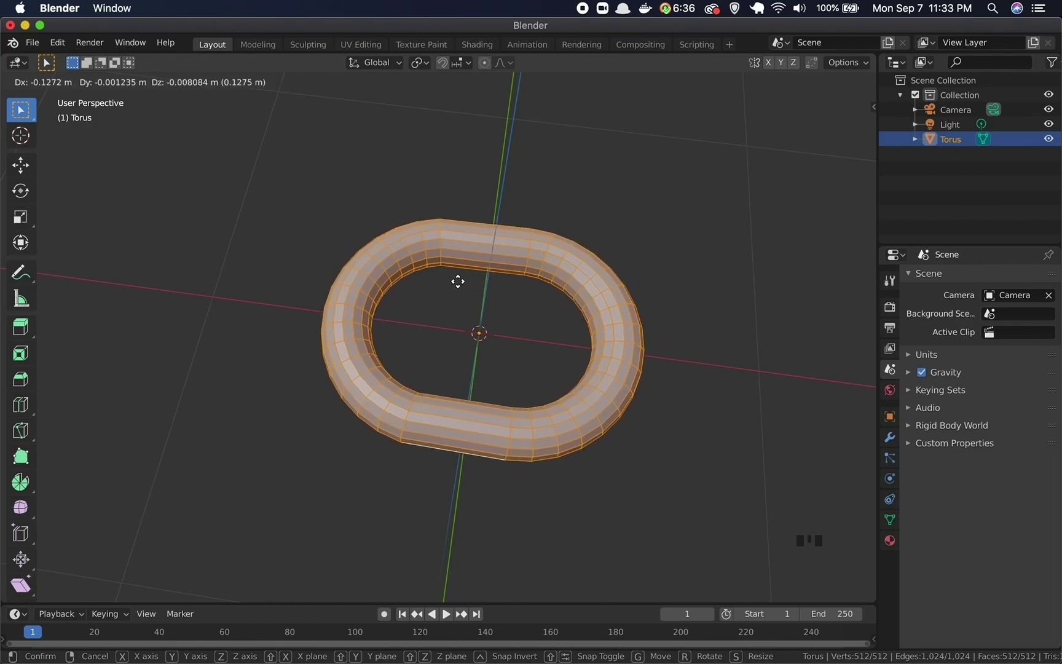
left_click(457, 280)
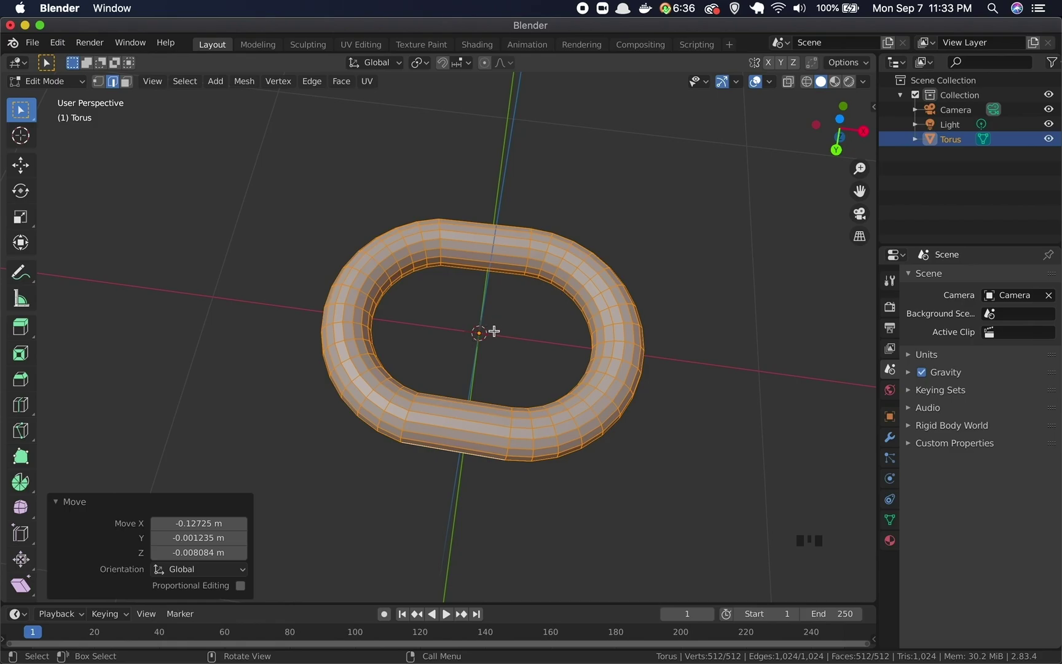
left_click(586, 211)
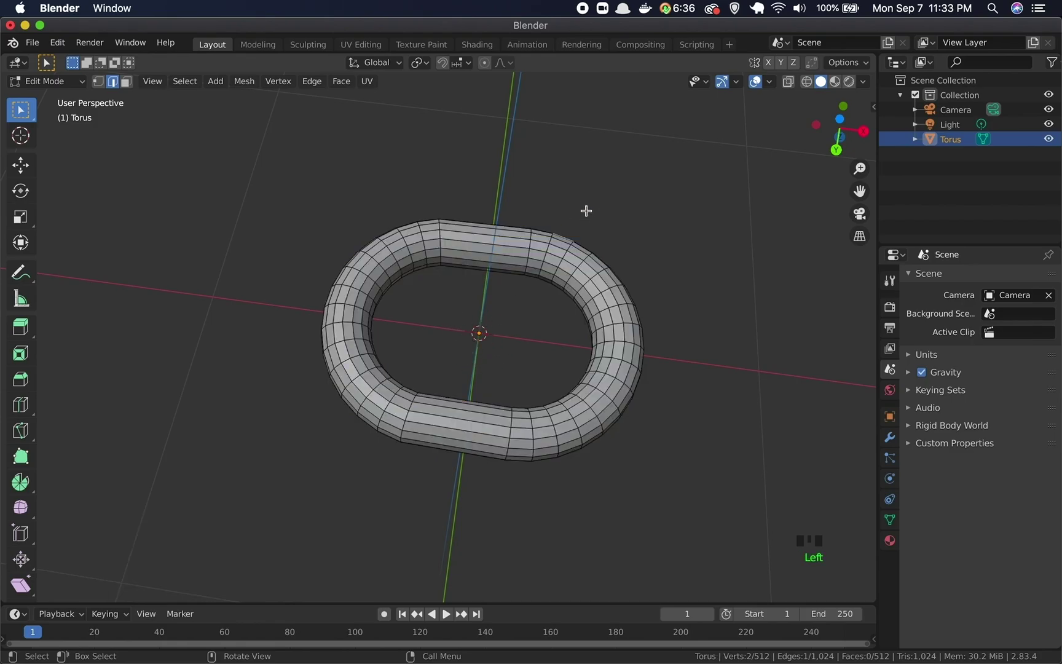
key("Tab")
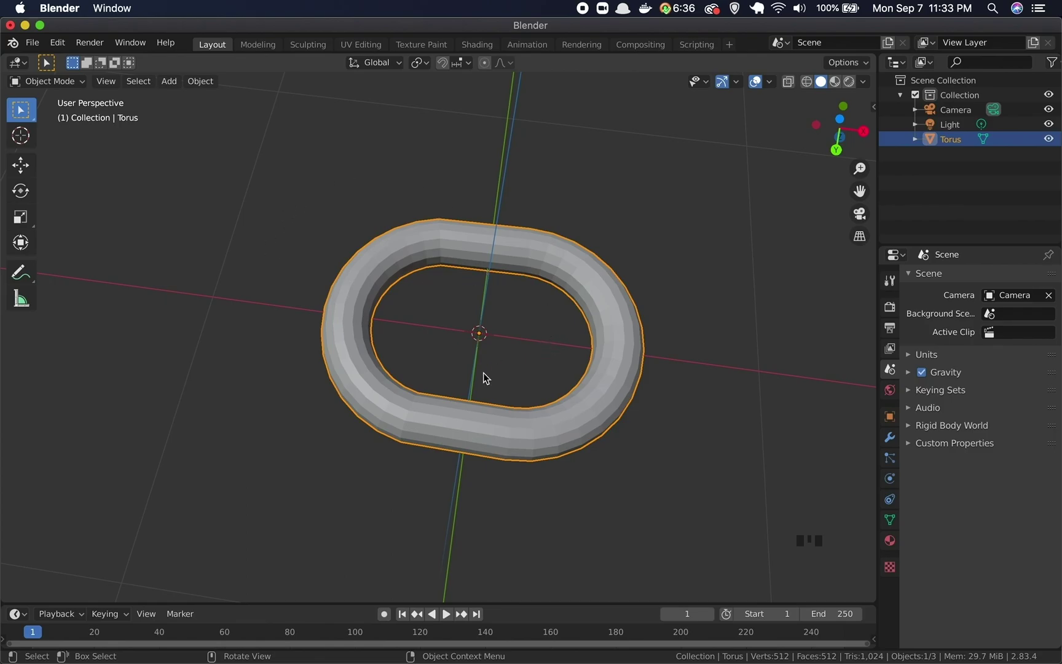
Show the chain link's transform values in the sidebar and apply its scale
scroll(483, 372, "up", 5)
left_click(584, 356)
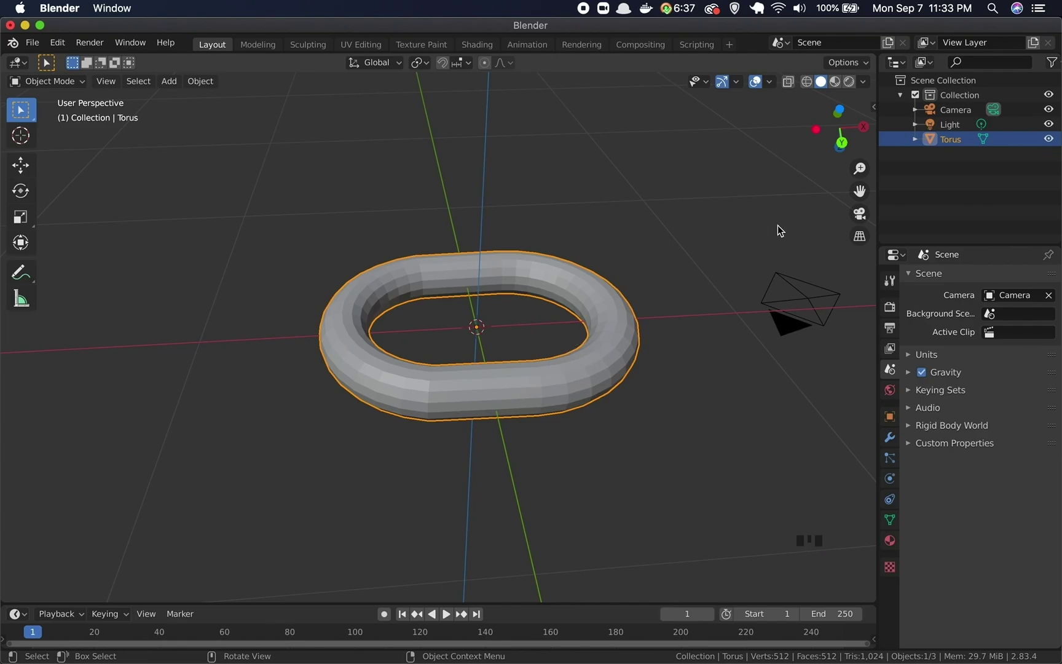
key("n")
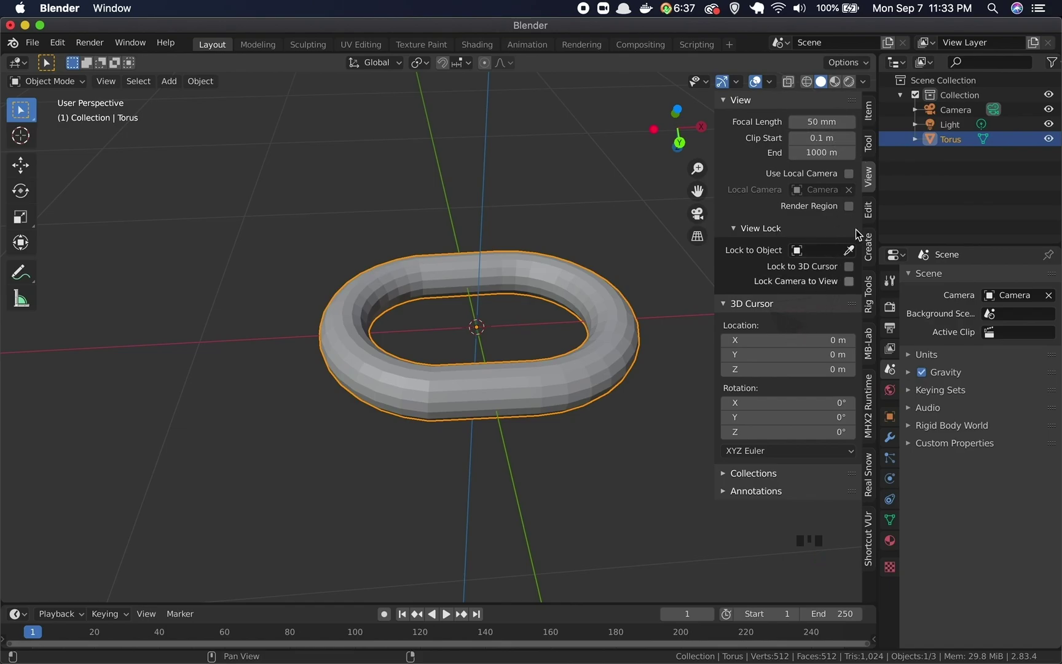
left_click(868, 111)
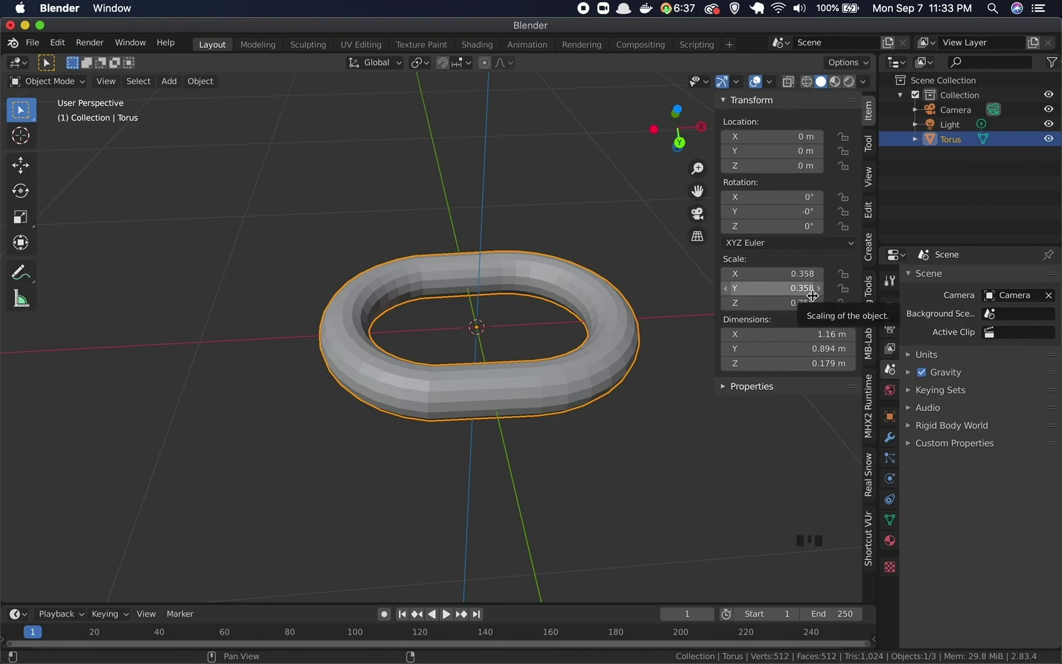
left_click(594, 367)
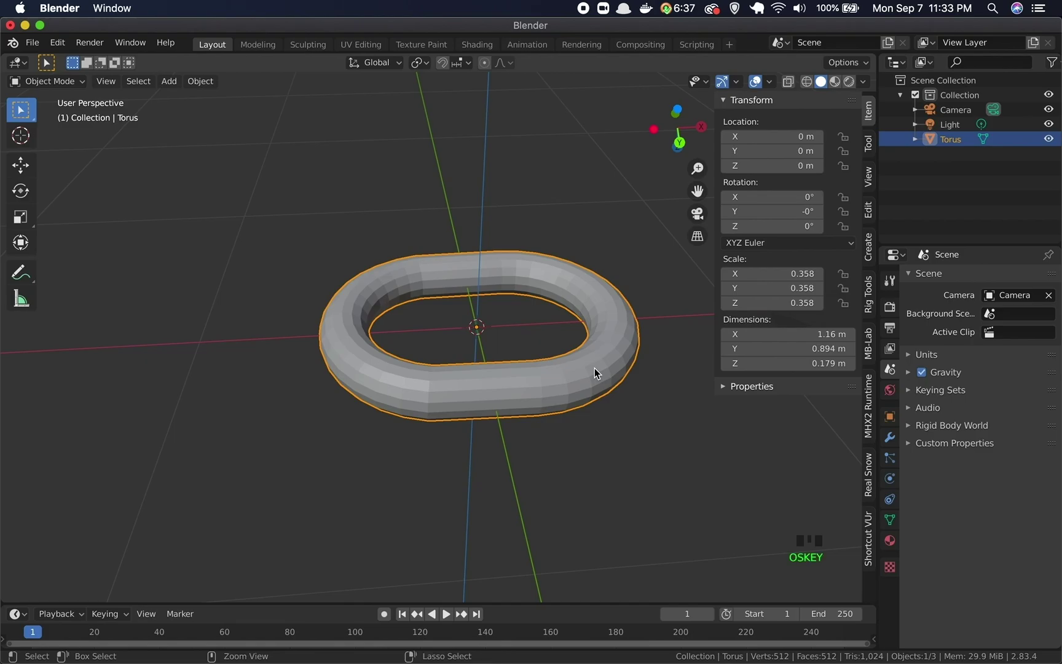
key("super+a")
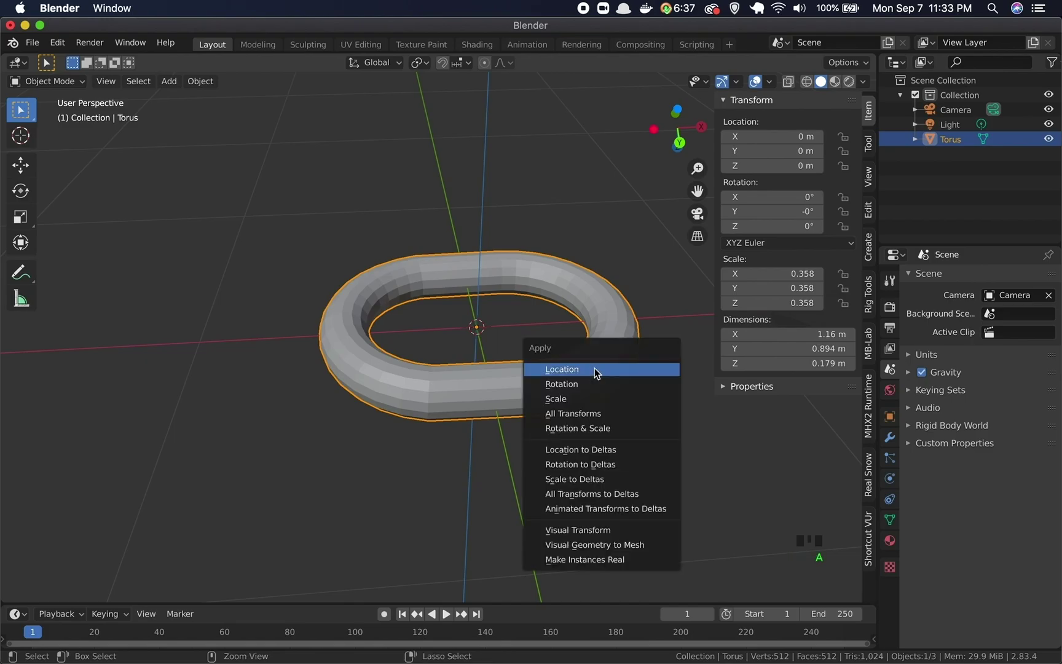
left_click(585, 401)
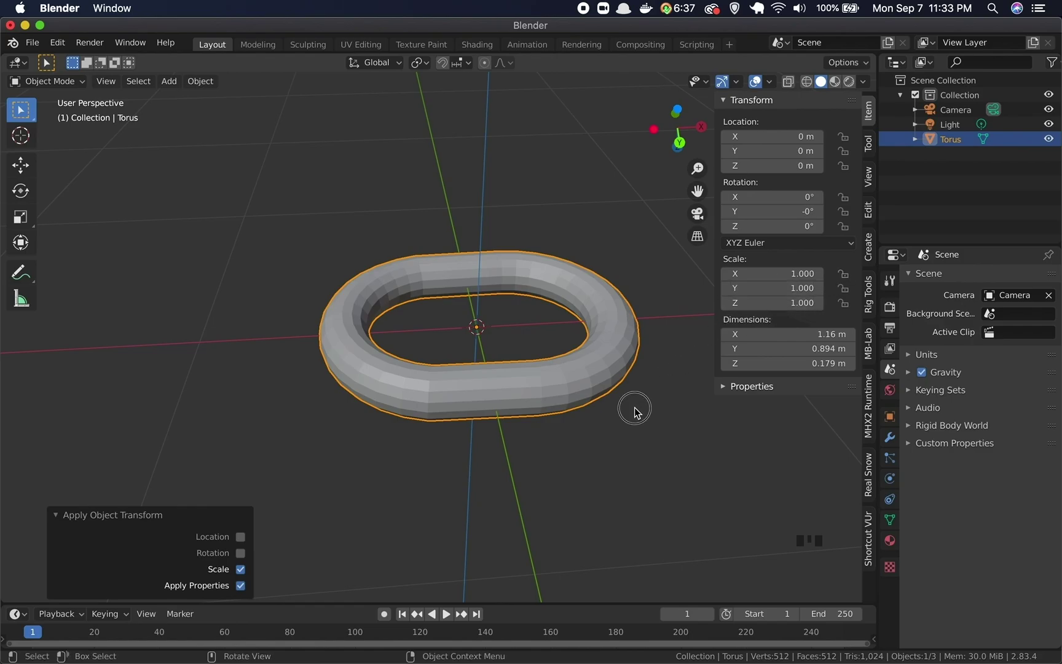
left_click(566, 402)
left_click(565, 391)
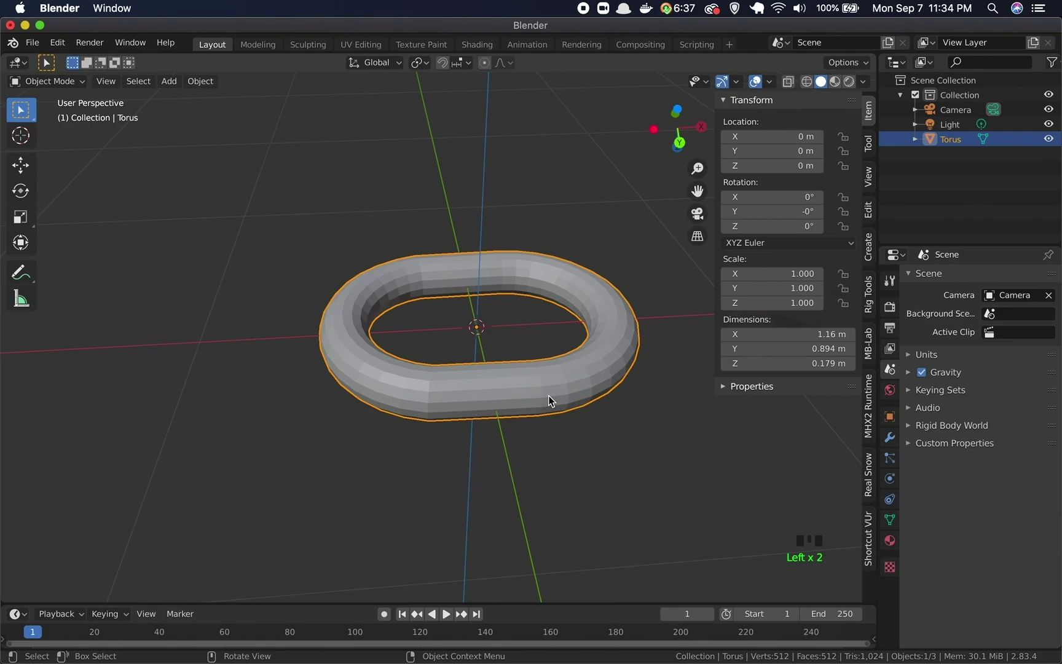
scroll(548, 395, "up", 5)
scroll(548, 395, "down", 3)
scroll(548, 395, "down", 2)
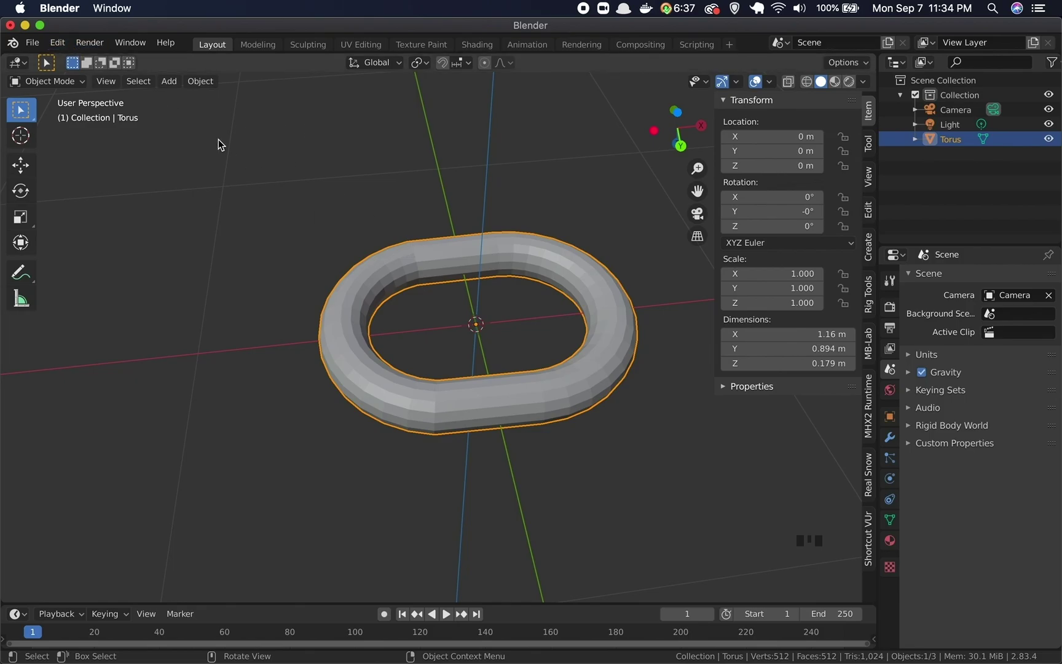
left_click(167, 82)
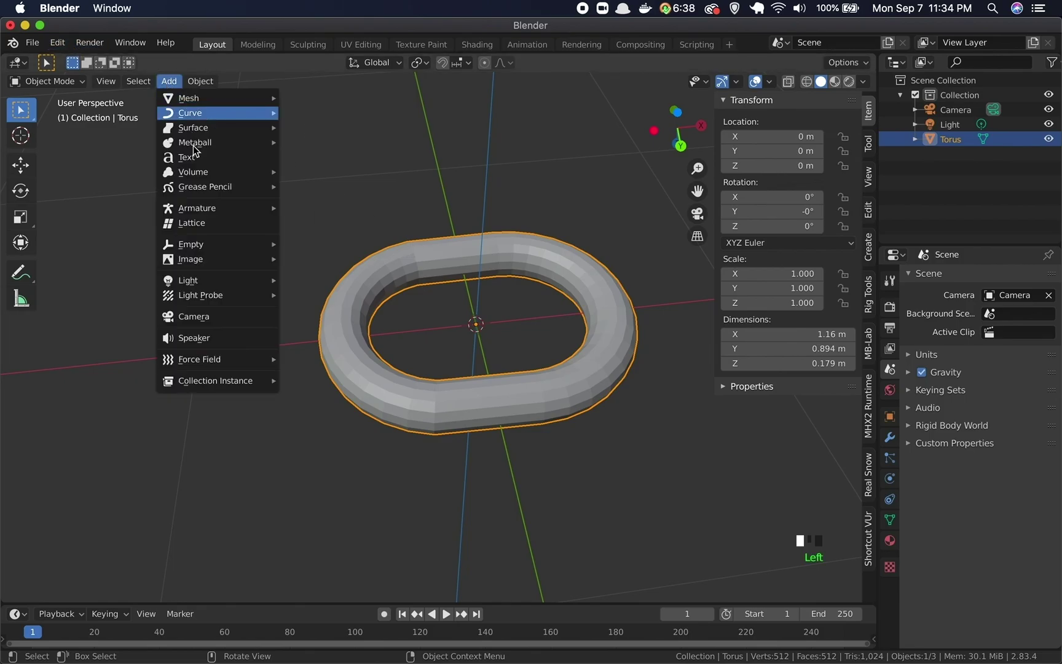
mouse_move(198, 246)
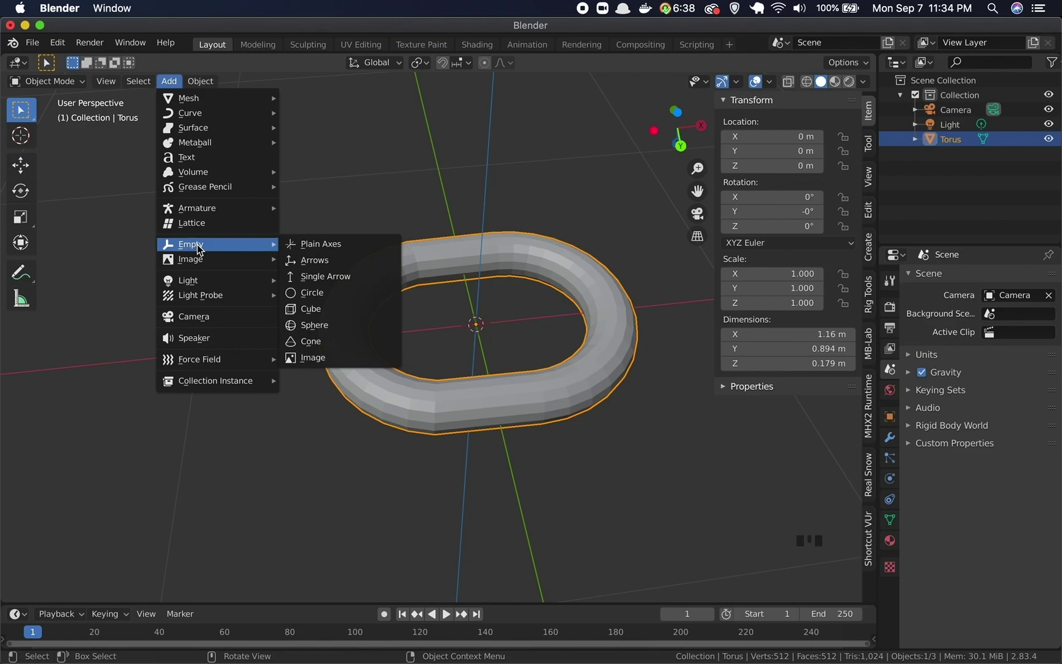
Search the add-ons in Preferences for "extra" to check whether the Extra Objects add-ons are enabled, and close Preferences
left_click(62, 44)
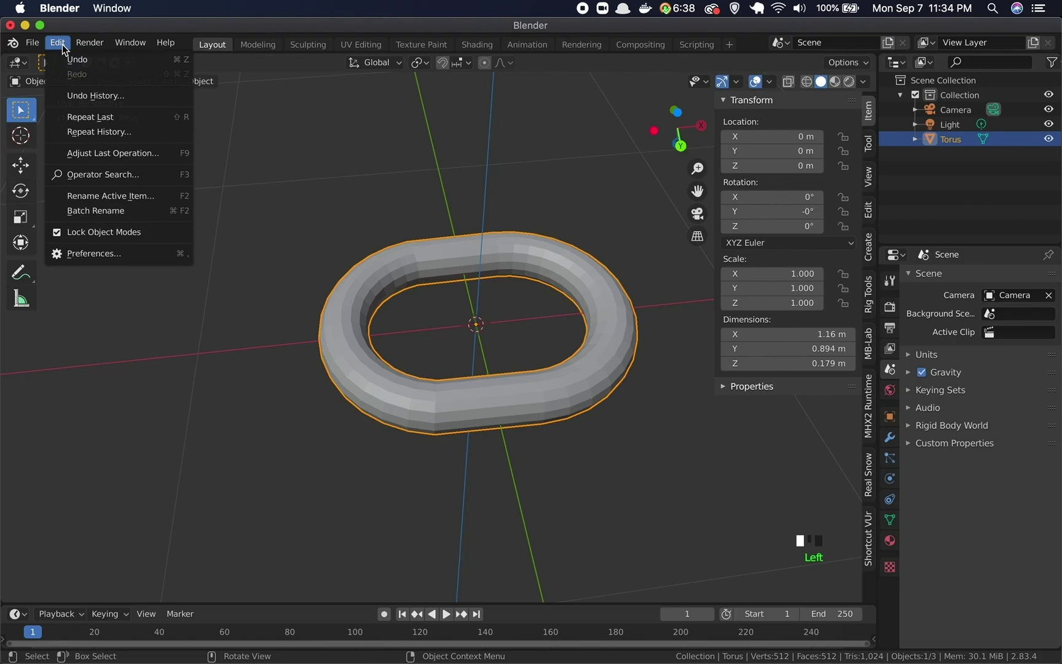
left_click(97, 254)
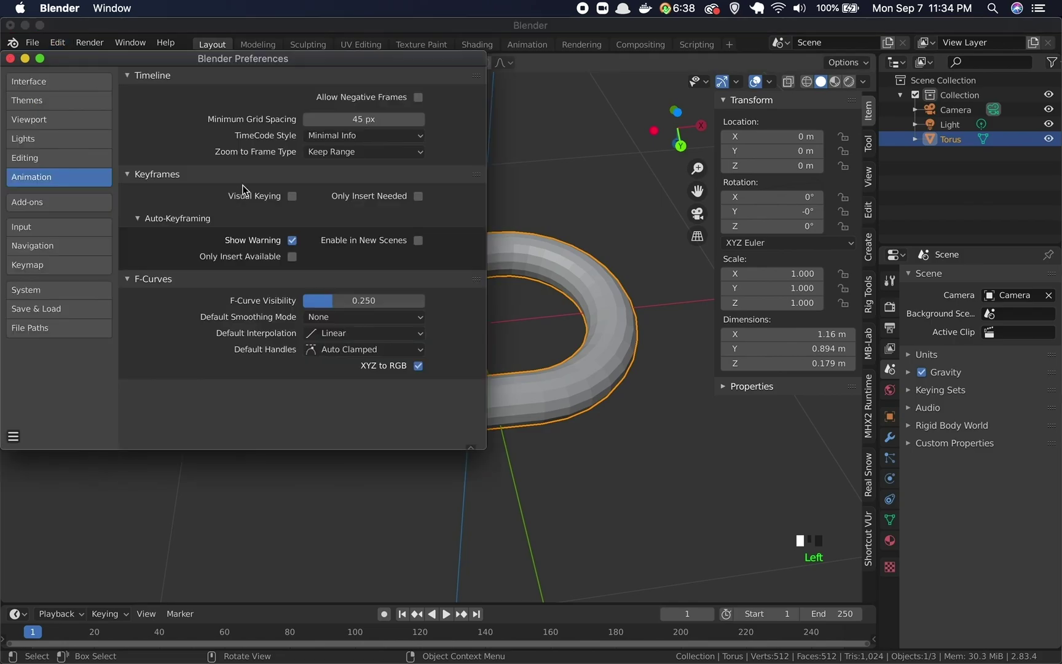
left_click(59, 208)
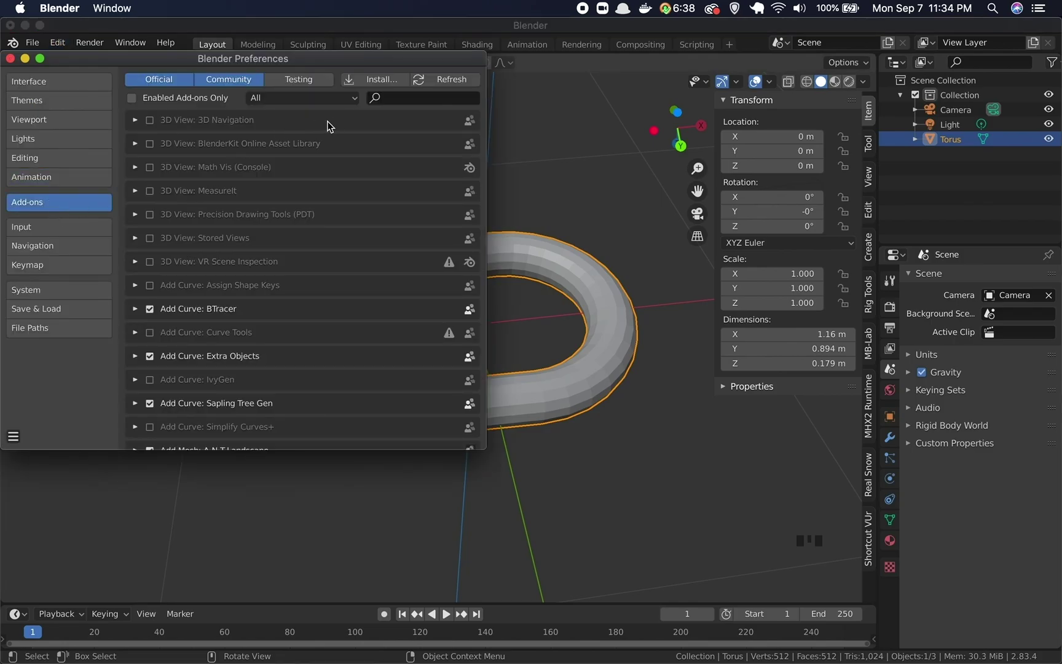
left_click(397, 100)
type("e")
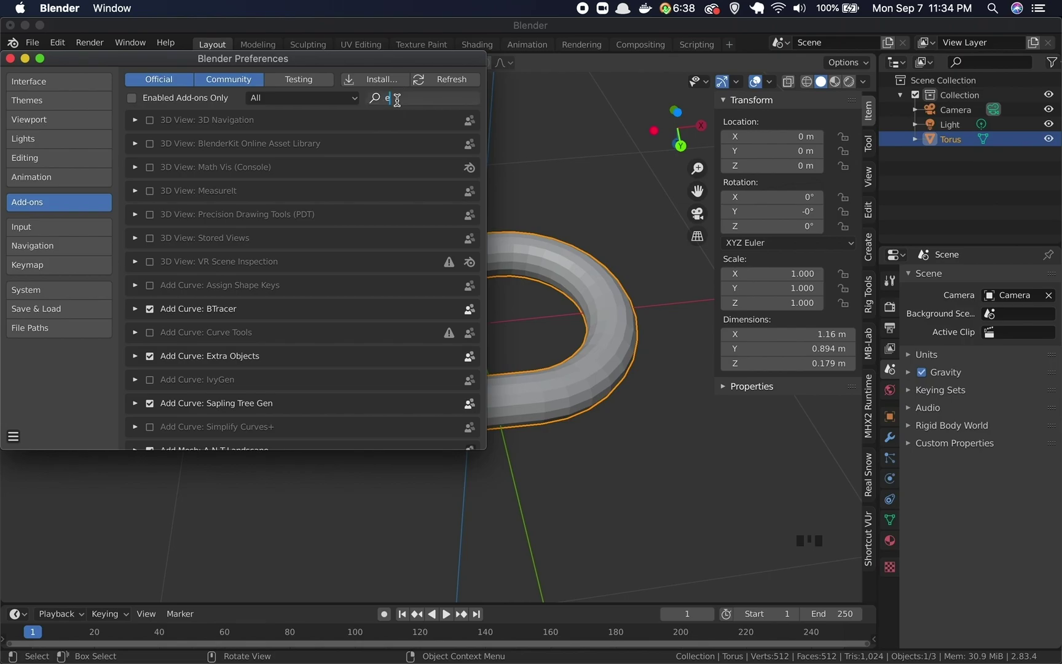
type("xtra")
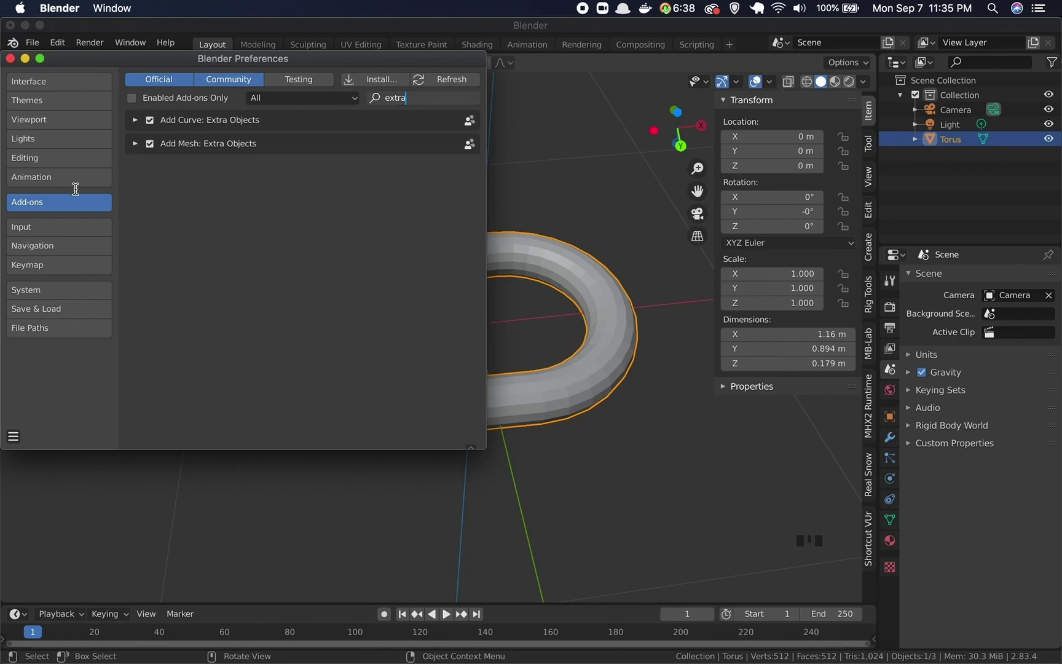
left_click(14, 436)
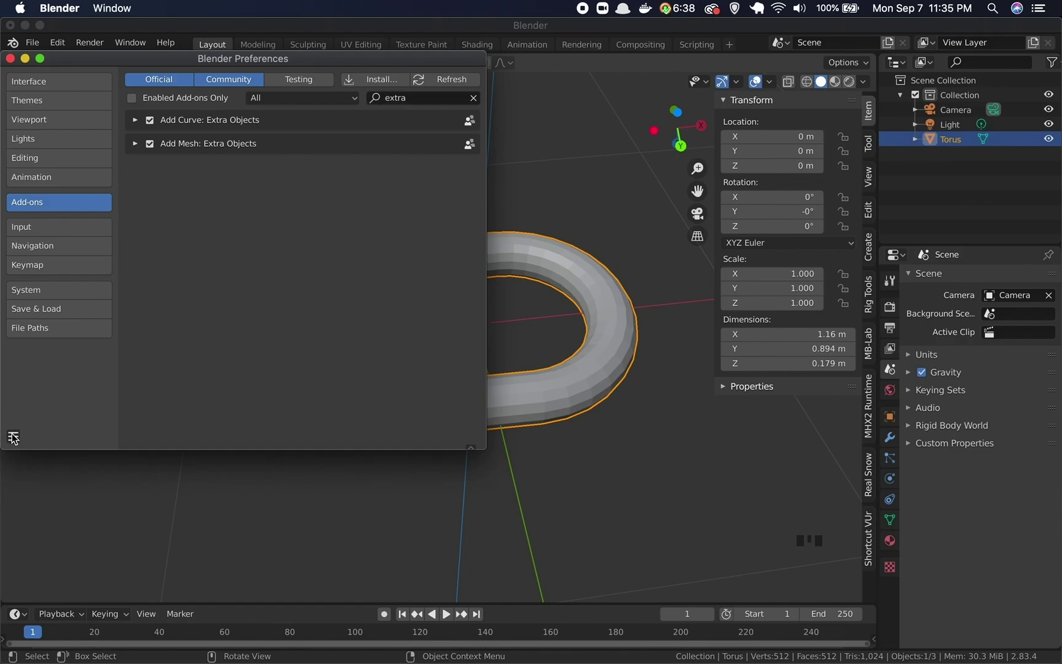
left_click(13, 437)
left_click(9, 58)
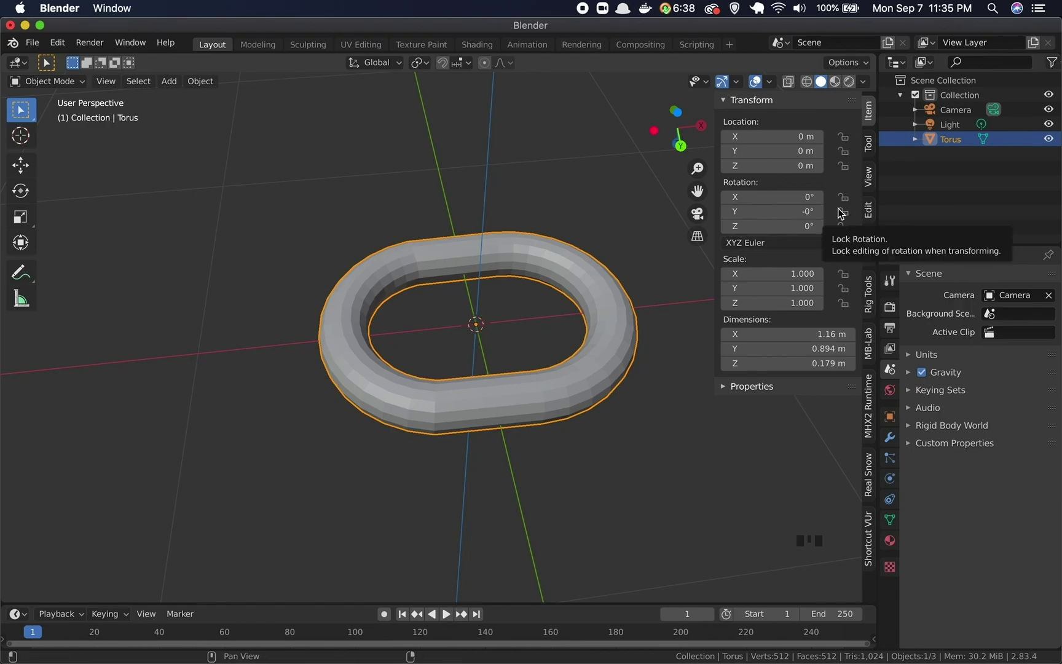
Deselect the chain link and add a Plain Axes empty at the world origin
left_click(568, 455)
left_click(493, 407)
left_click(218, 127)
left_click(169, 82)
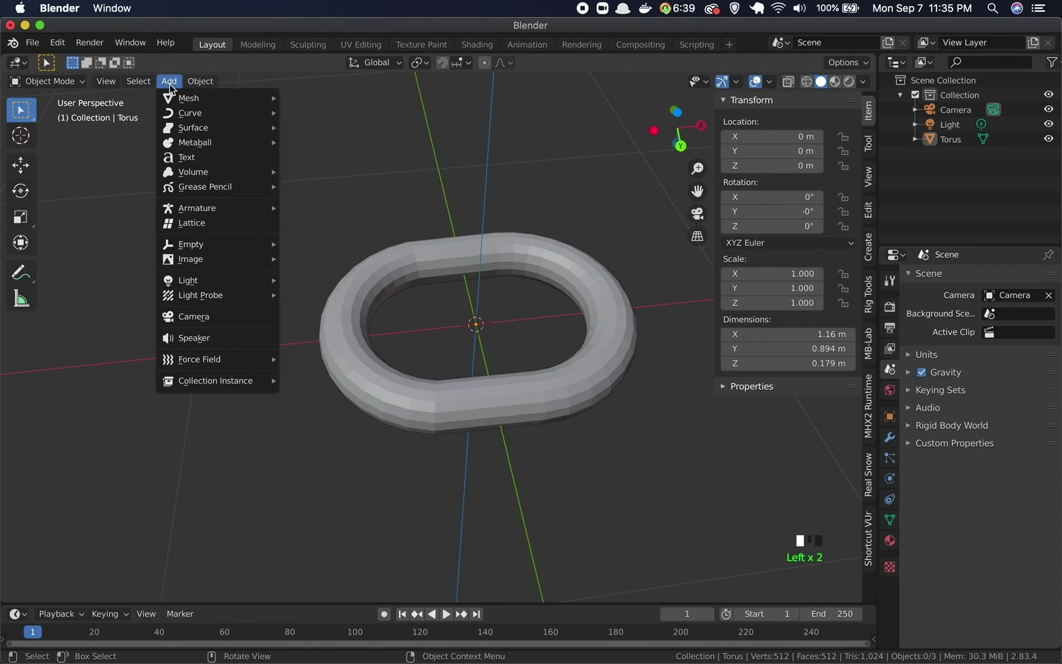
mouse_move(189, 244)
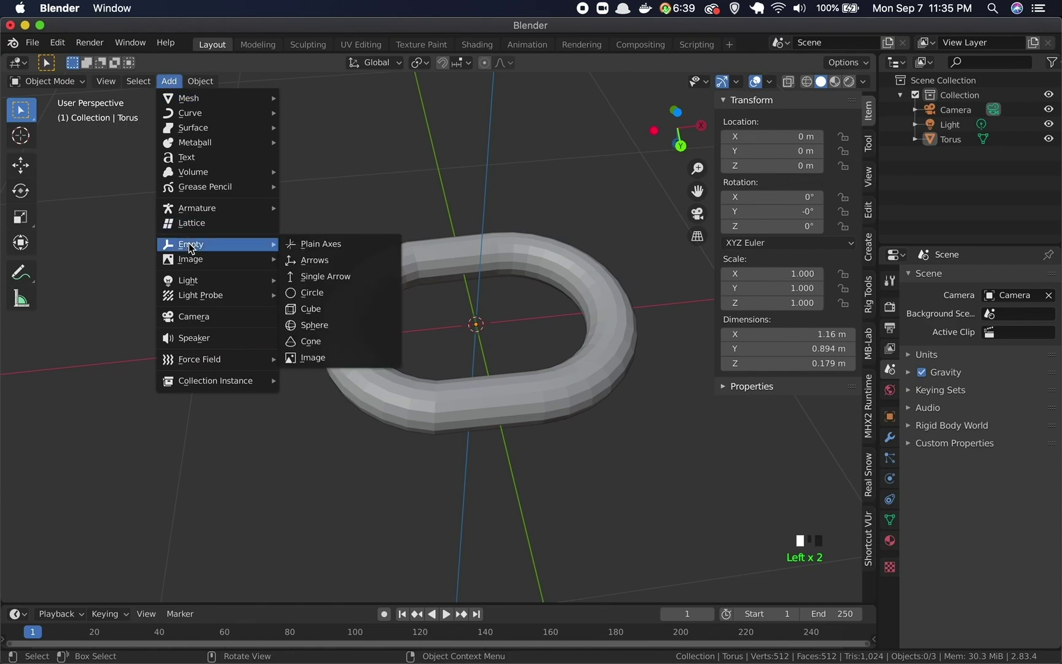
left_click(316, 246)
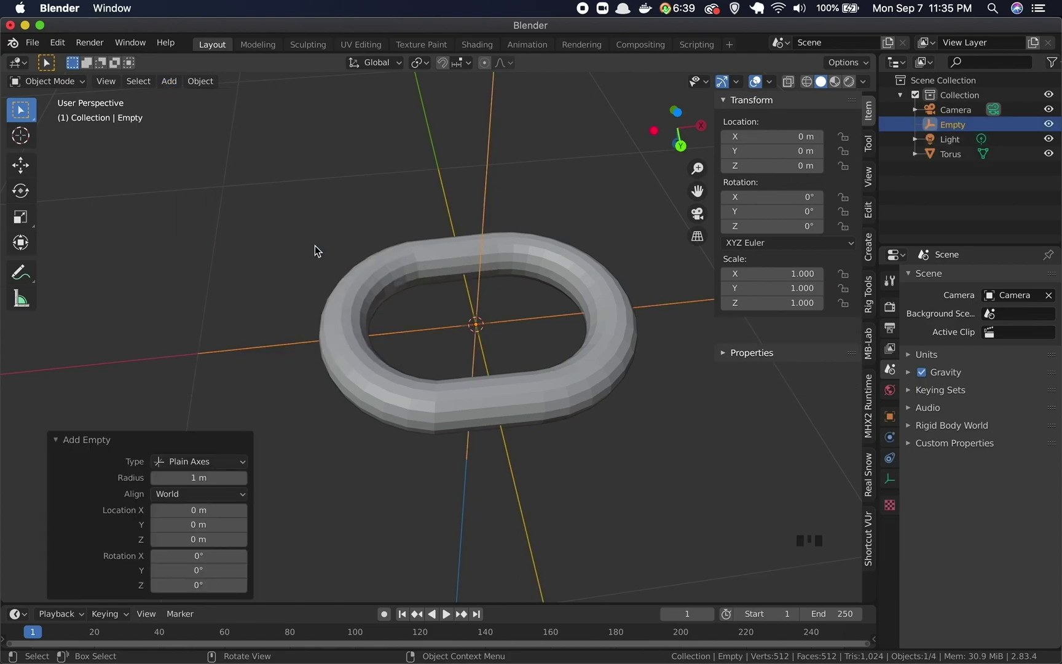
Examine the empty's position relative to the chain link from several angles
scroll(612, 306, "down", 5)
scroll(612, 306, "up", 3)
scroll(612, 306, "up", 5)
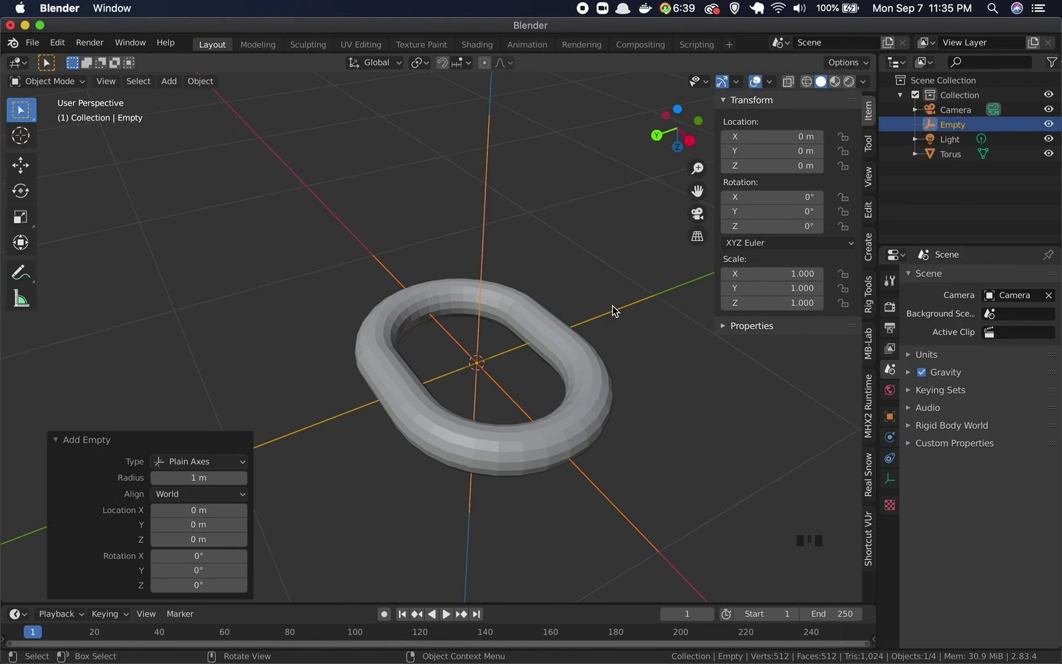
scroll(522, 313, "down", 8)
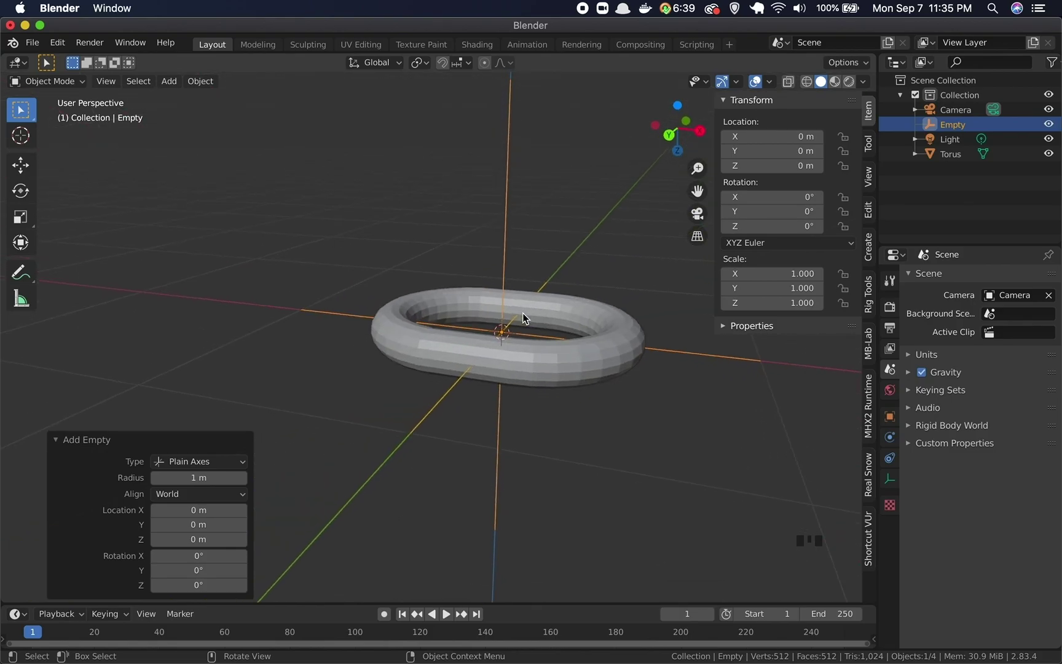
scroll(523, 312, "left", 3)
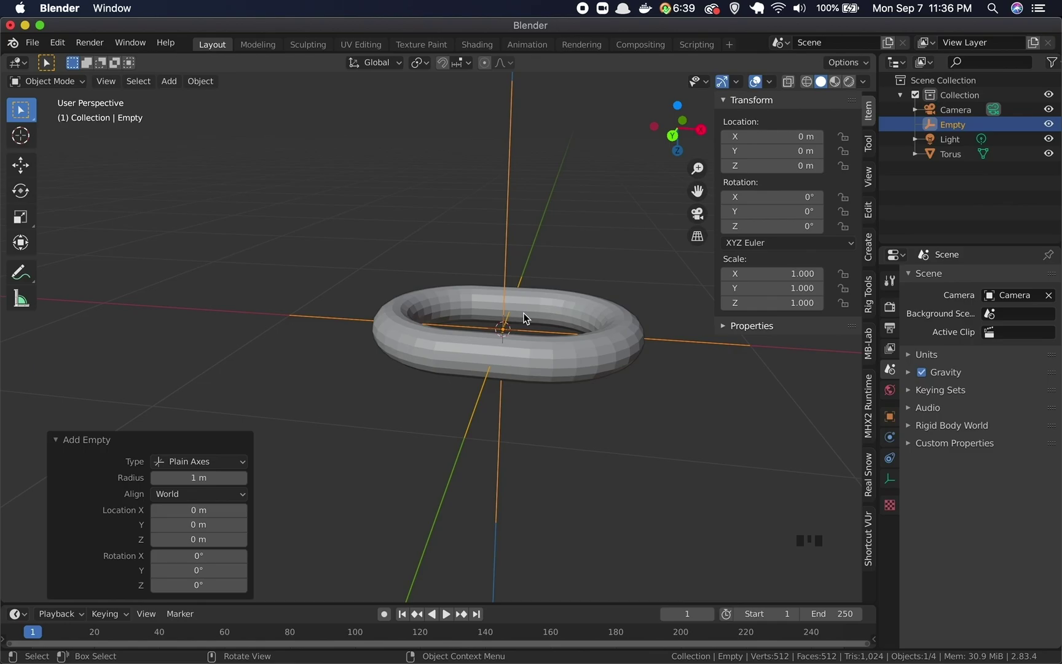
scroll(570, 372, "up", 5)
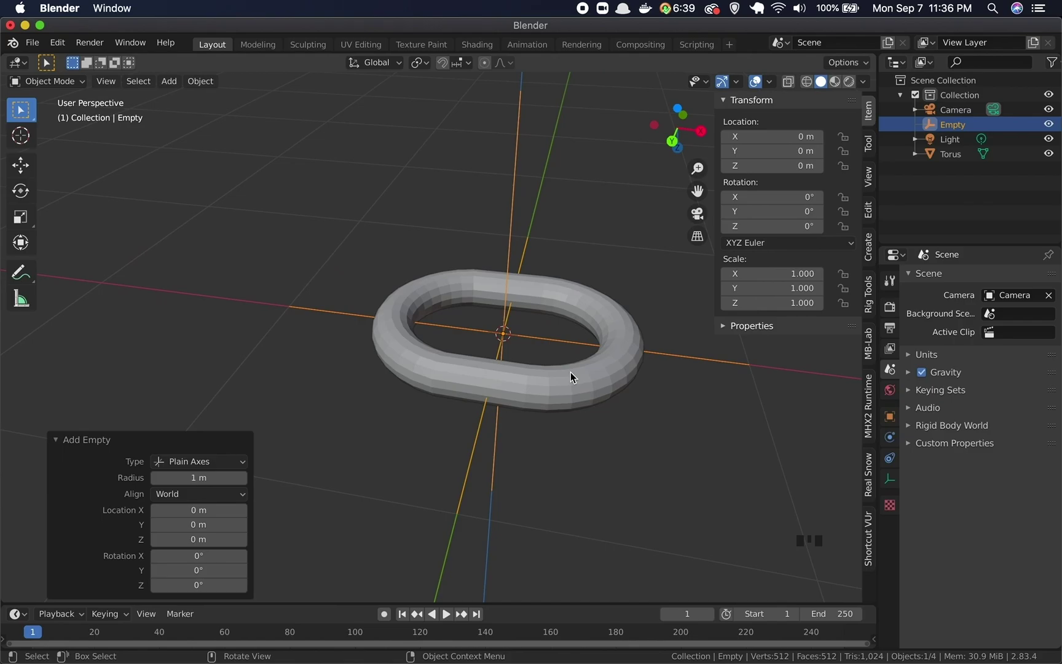
scroll(569, 372, "down", 3)
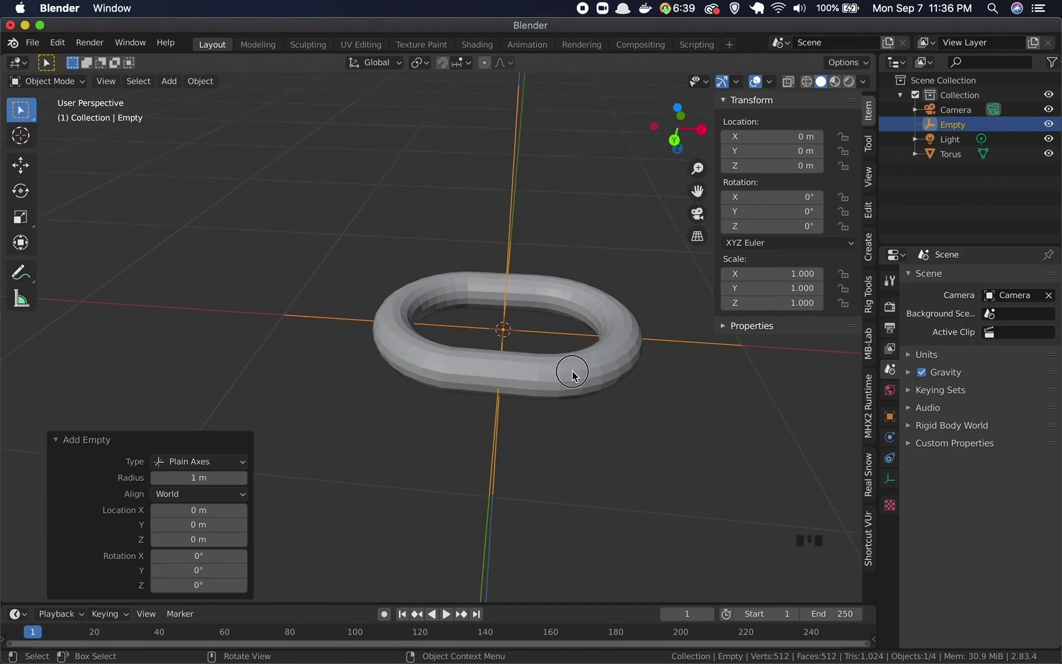
Select the chain link instead of the empty
left_click(570, 372)
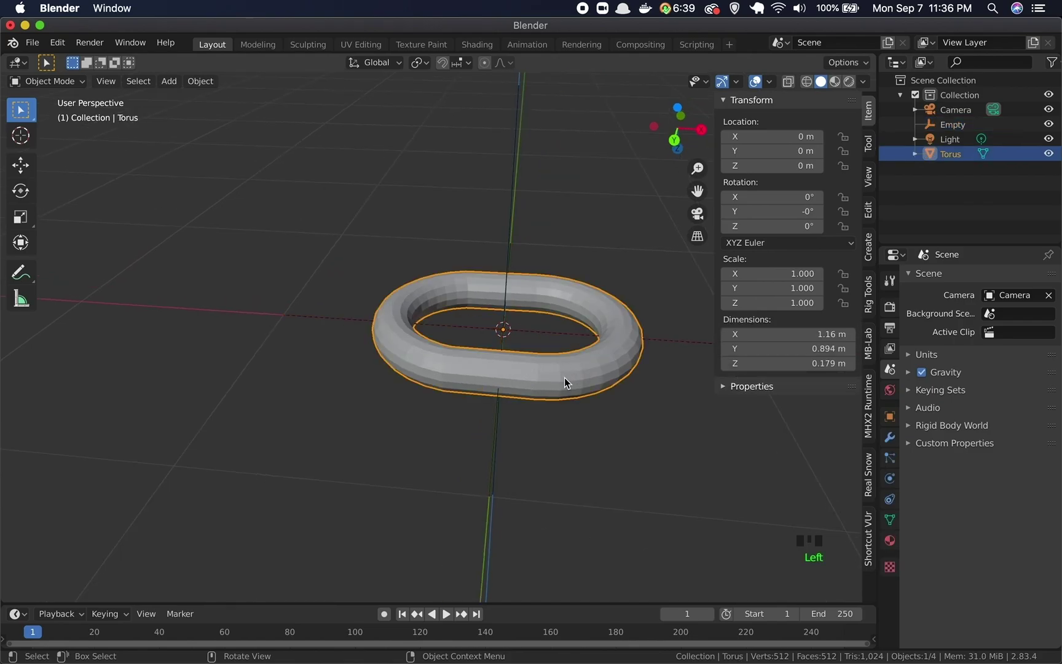
scroll(564, 378, "down", 2)
scroll(564, 377, "left", 4)
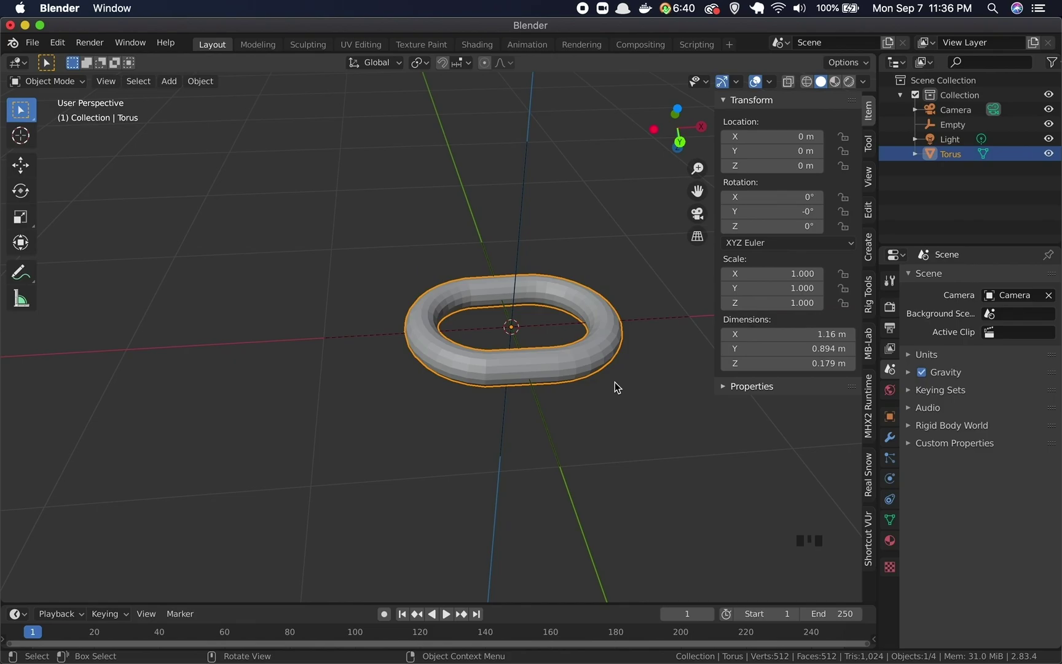
Try duplicating the chain link twice, placing the copies one after another along negative X
key("shift+d")
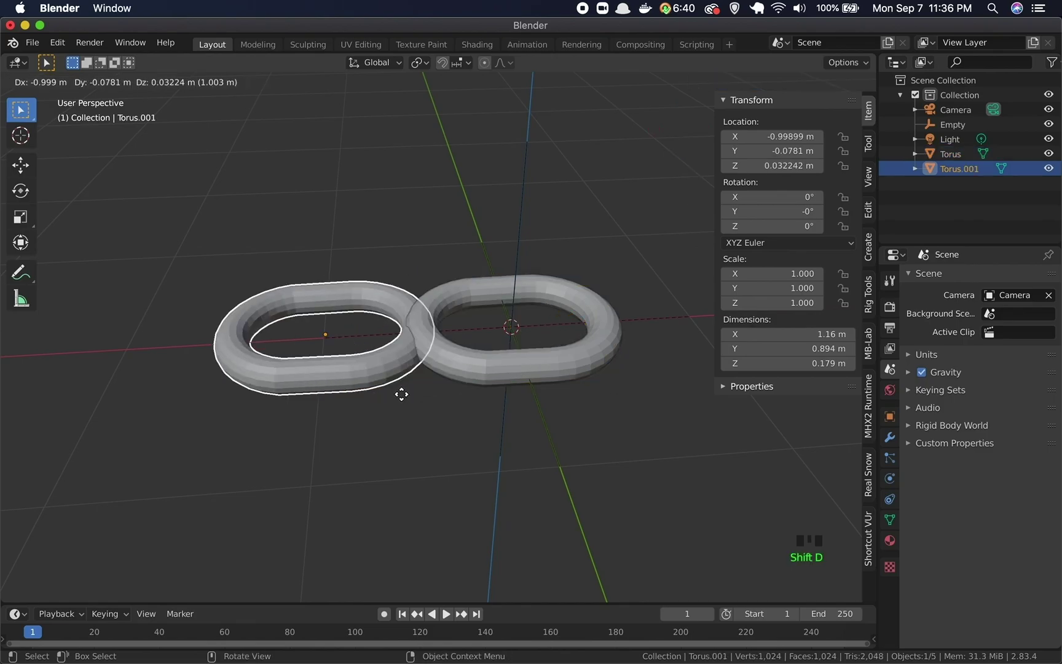
left_click(384, 403)
key("shift+d")
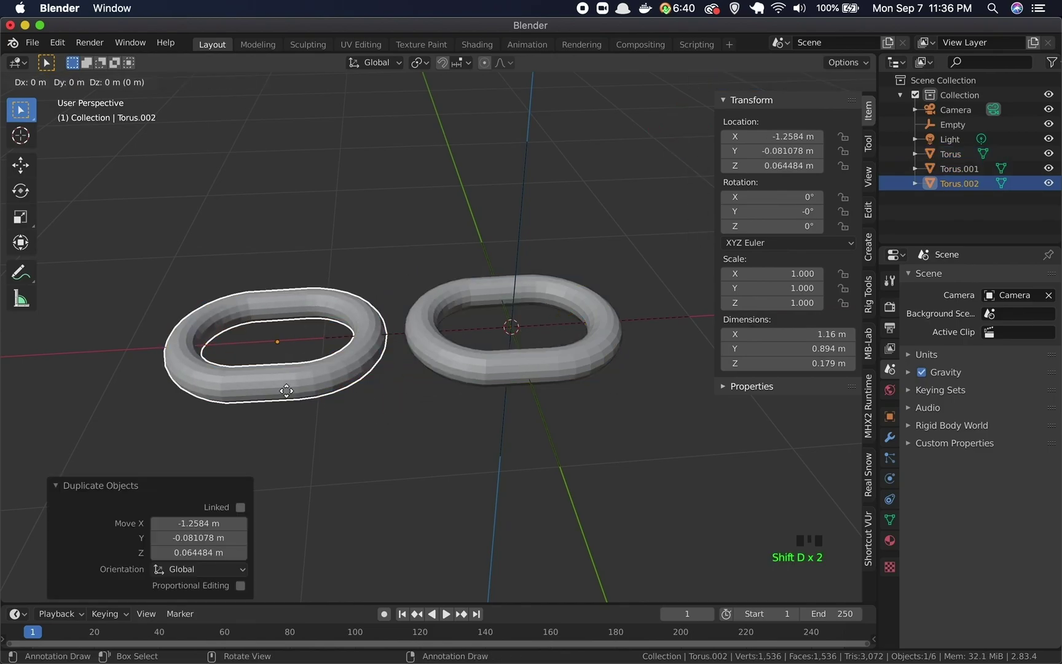
left_click(217, 337)
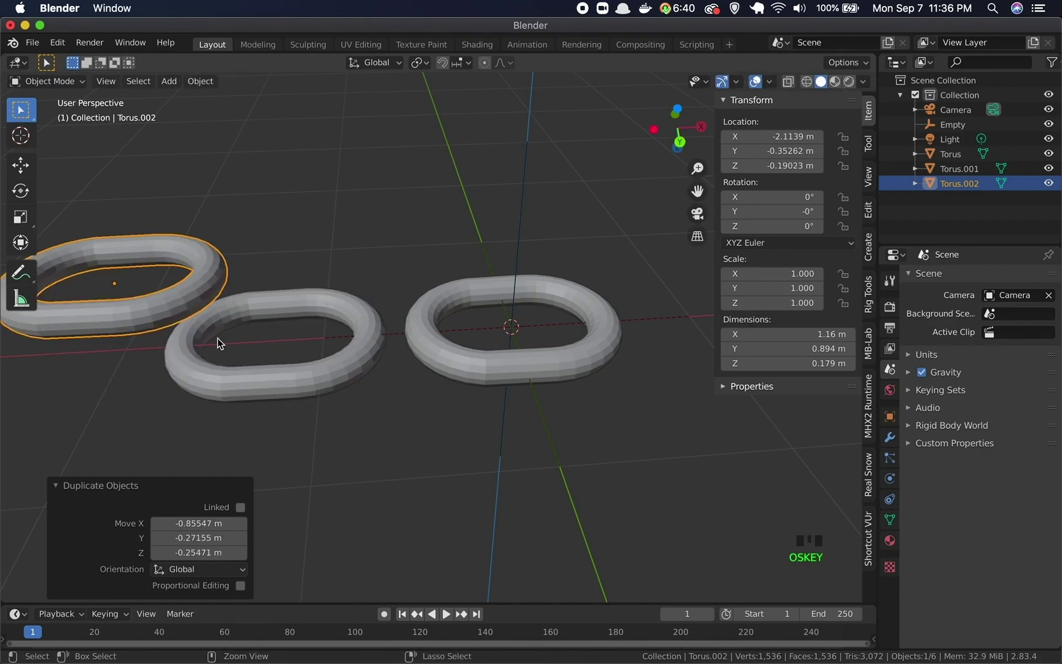
Undo both duplicates and reselect the original chain link
key("super+z")
key("super+z")
left_click(497, 427)
left_click(543, 369)
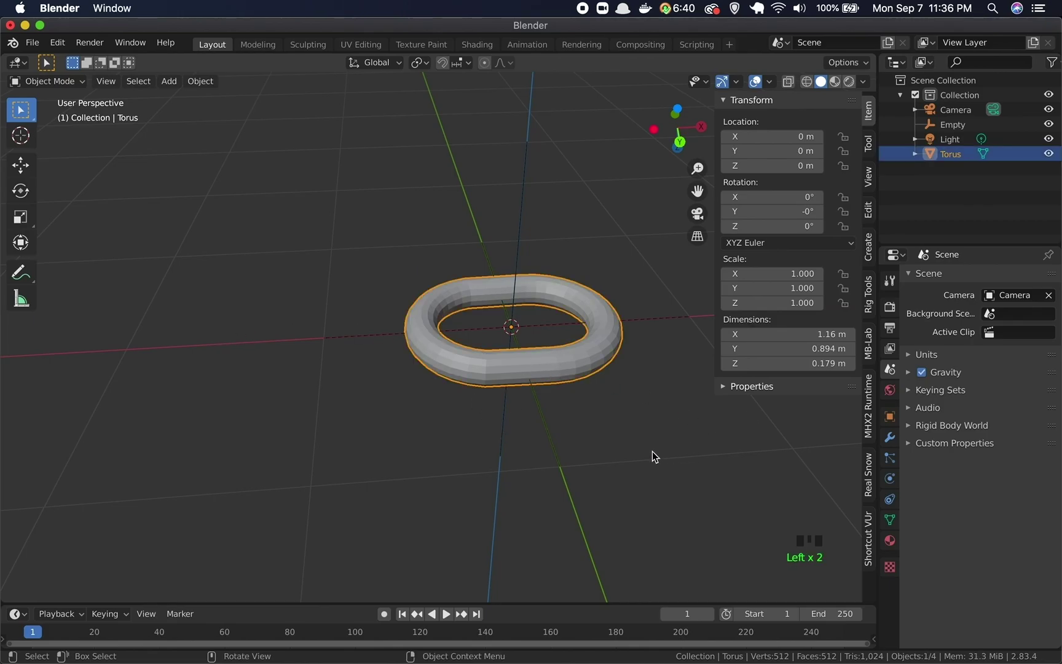
Add an Array modifier to the chain link
left_click(891, 439)
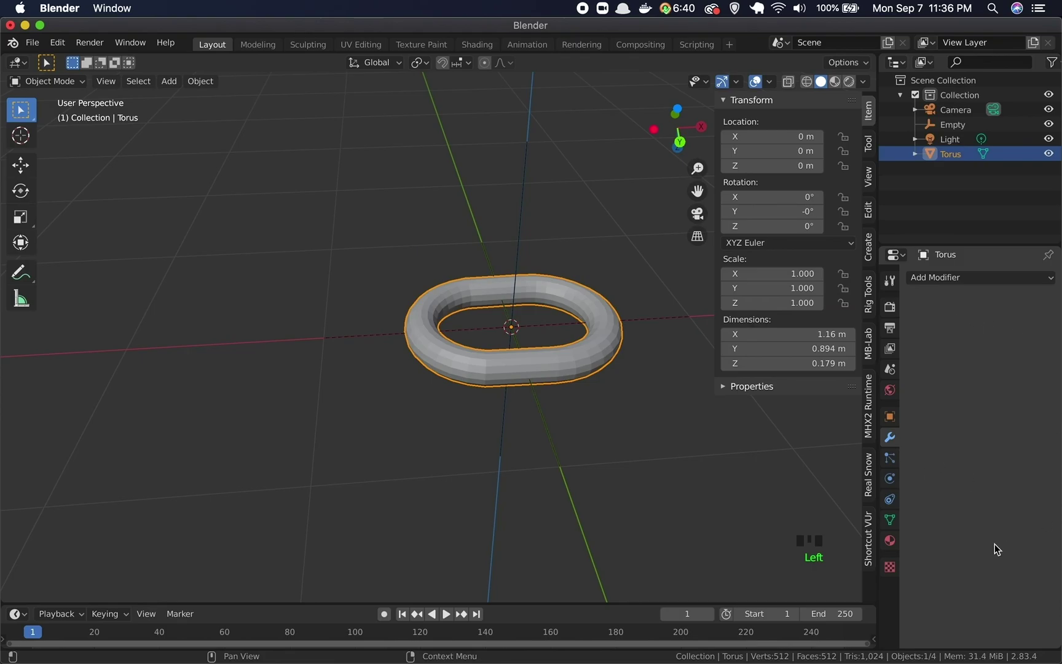
left_click(963, 278)
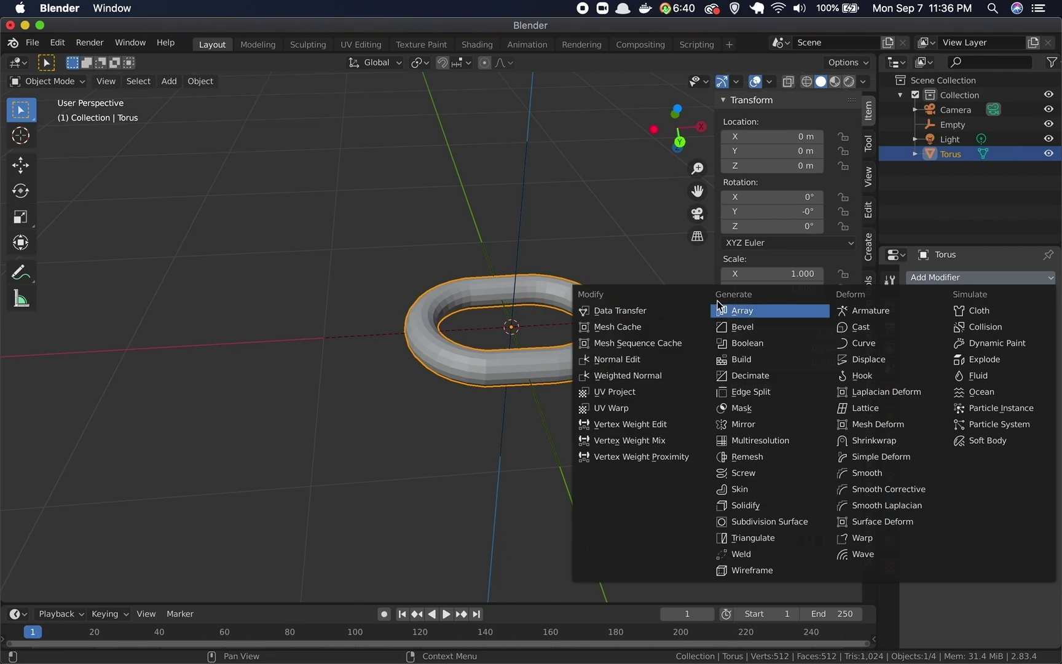
left_click(738, 313)
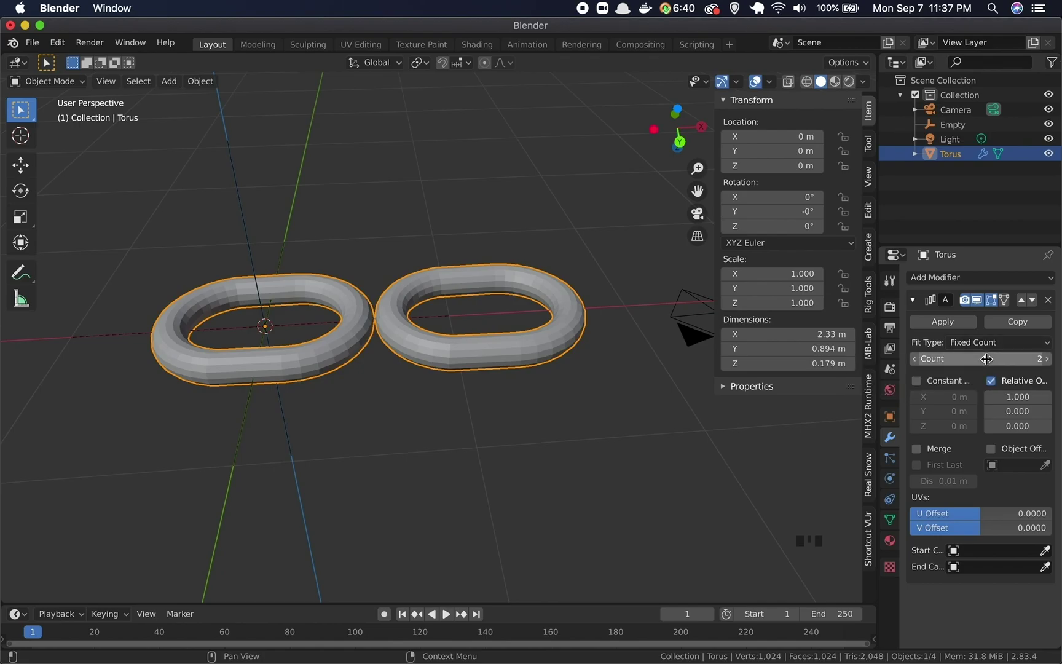
Set the array count to 4 and bring all four links into view
left_click(1002, 357)
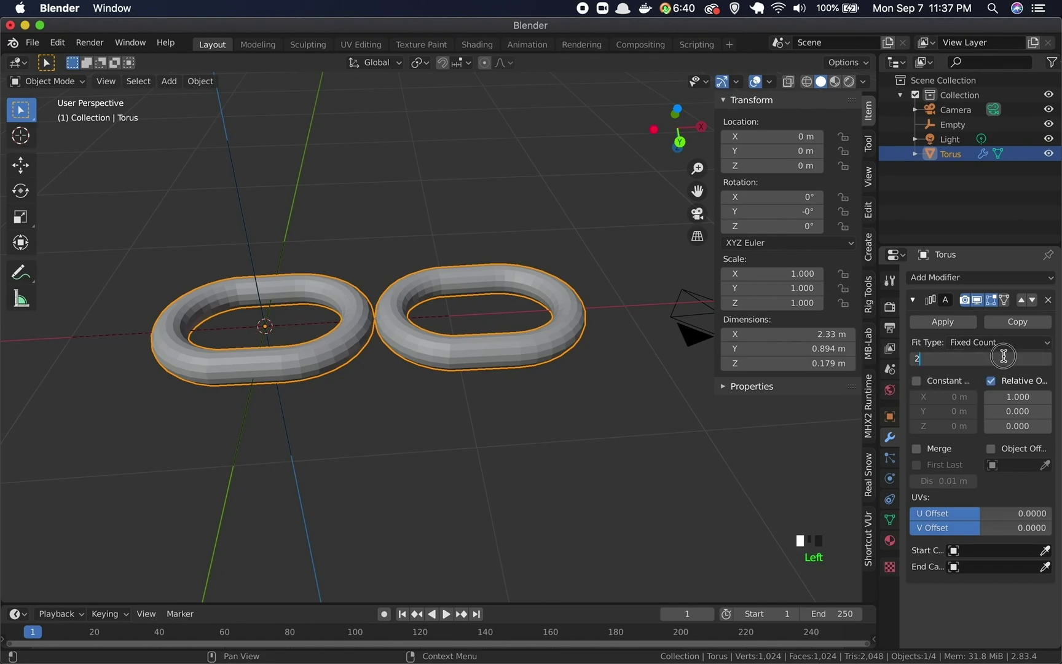
type("4")
key("Return")
scroll(636, 399, "up", 2)
scroll(636, 399, "down", 4)
middle_click_drag(633, 413, 489, 426, "shift")
scroll(676, 379, "down", 1, "shift")
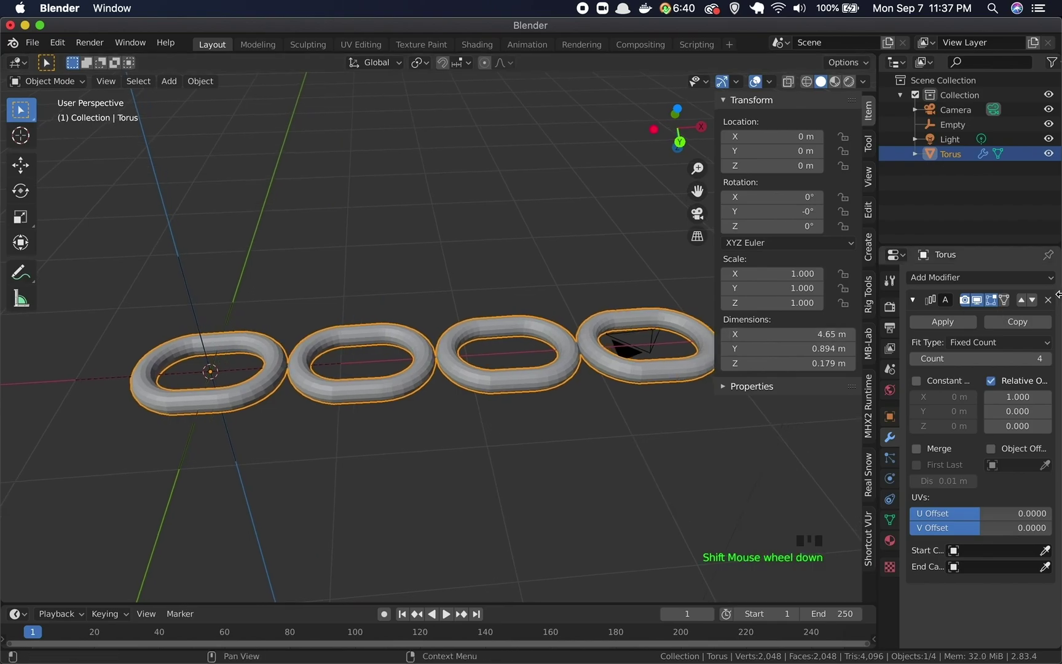
Try a much higher array count of 53, and set the count to 2
left_click(983, 359)
left_click_drag(983, 358, 1031, 359)
left_click(1033, 359)
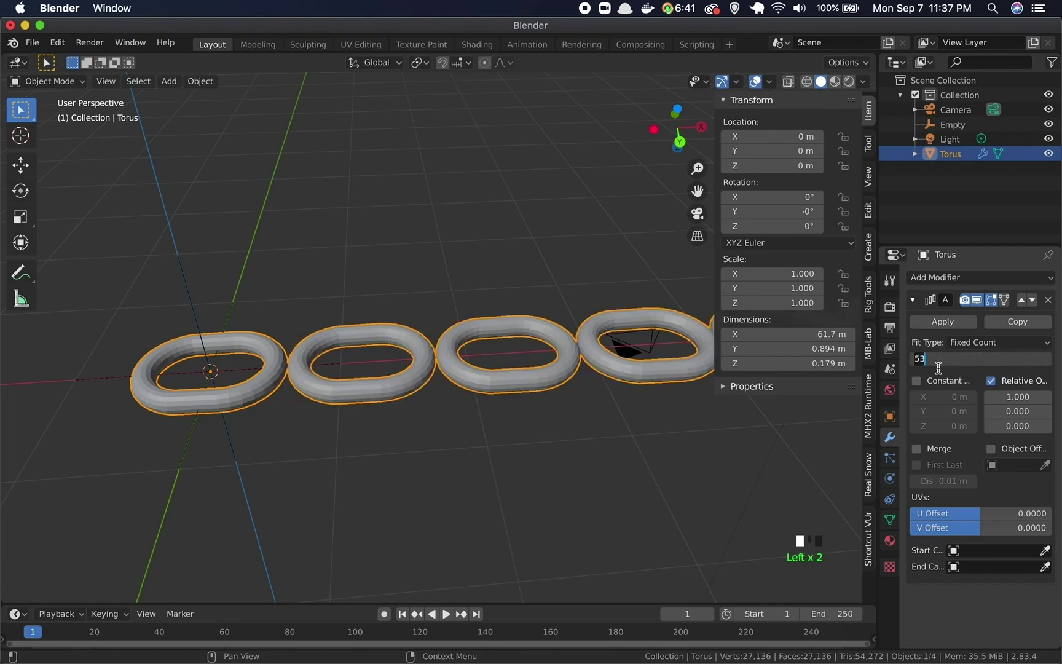
type("2")
key("Return")
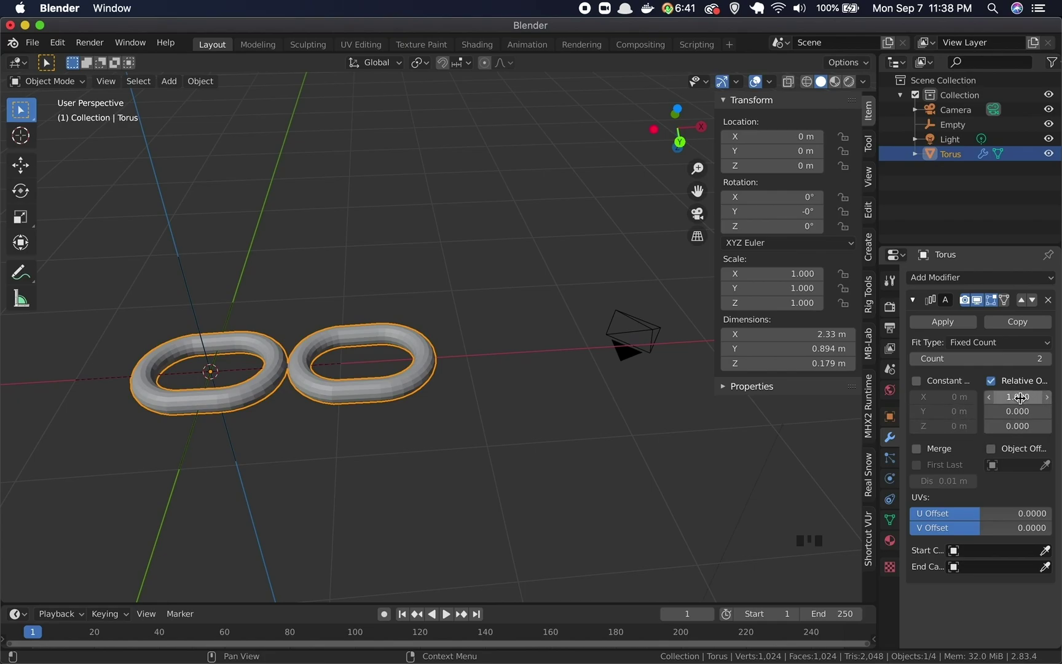
Raise the array's relative X offset to 1.700 to spread the links apart
left_click(1000, 399)
left_click(1006, 433)
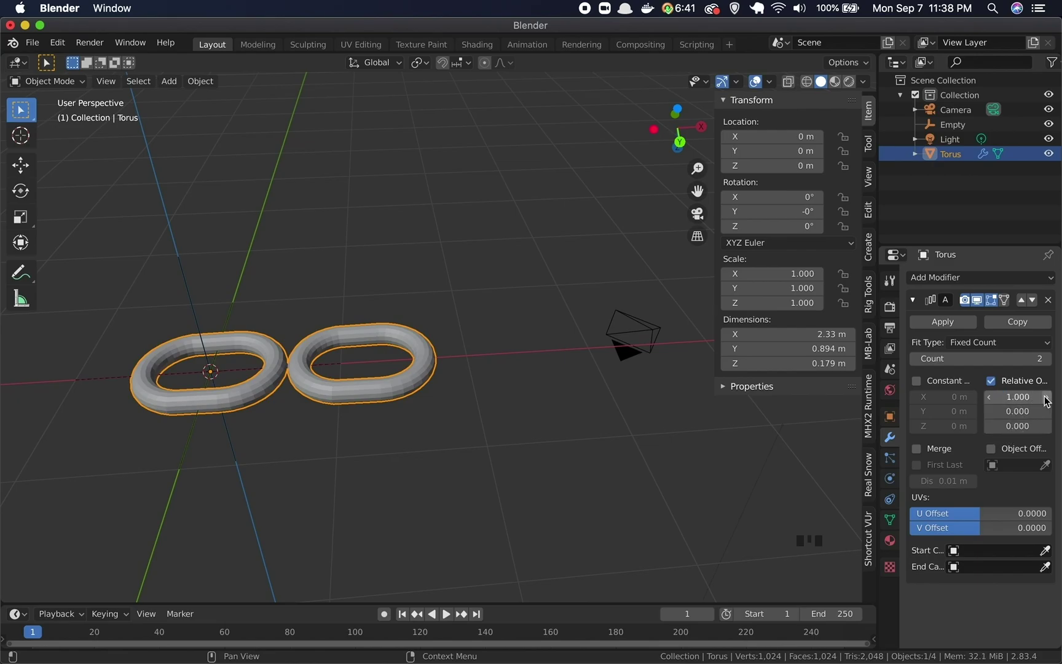
left_click(1047, 397)
left_click(1047, 397)
left_click(1047, 397)
left_click(1047, 397)
left_click(1047, 397)
left_click(1047, 397)
left_click(1047, 397)
left_click(1047, 397)
left_click(1047, 397)
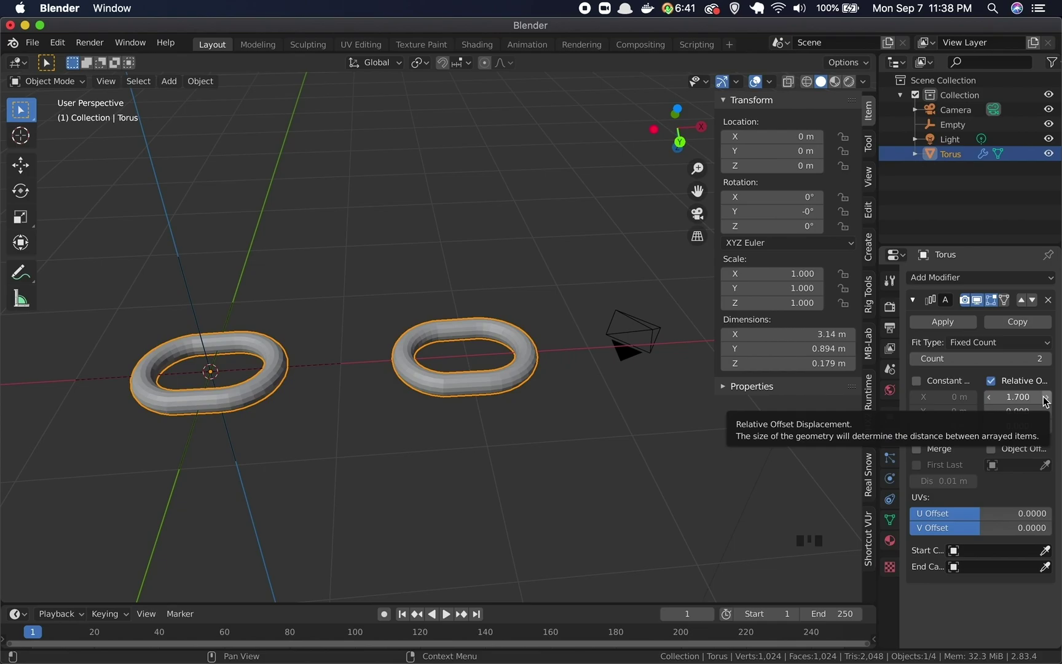
left_click(1047, 397)
Reduce the array's relative X offset to 1.000
left_click(990, 397)
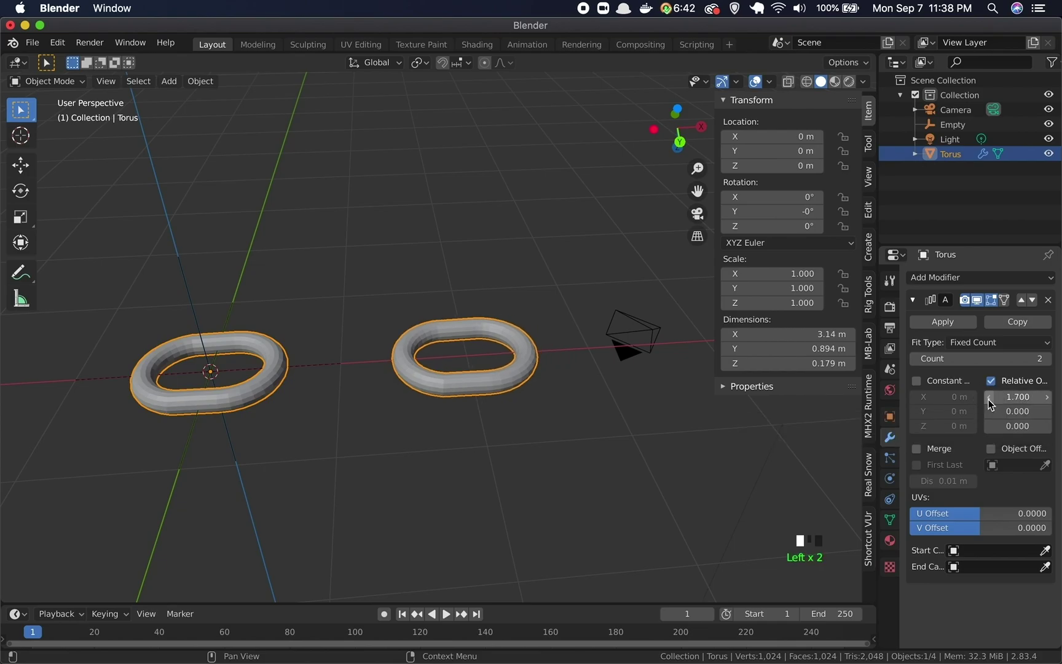
left_click(990, 398)
left_click(990, 399)
left_click(990, 398)
left_click(990, 399)
left_click(990, 398)
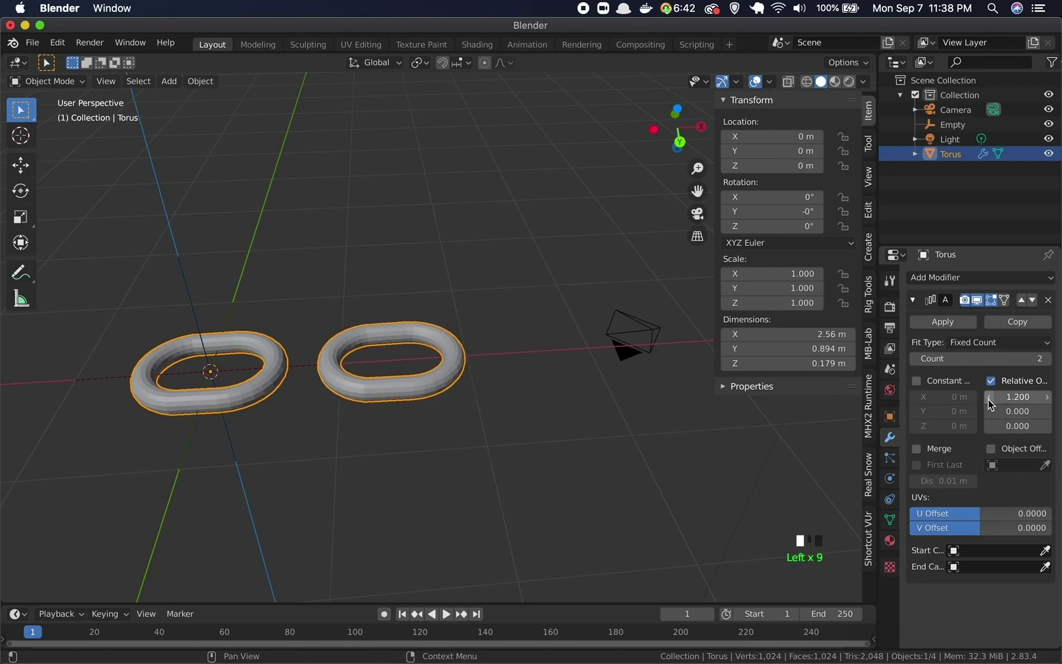
left_click(990, 398)
left_click(989, 399)
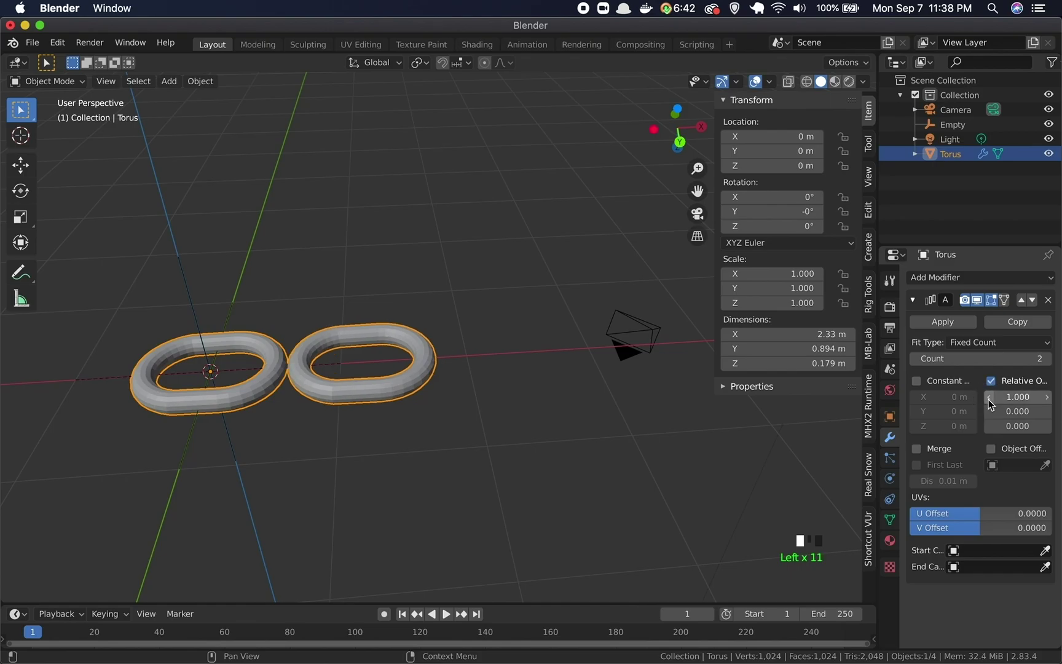
Raise the array's relative Y offset to 0.600 to shift the second link sideways
left_click(1046, 412)
left_click(1046, 412)
left_click(1047, 411)
left_click(1046, 412)
left_click(1047, 412)
left_click(1047, 412)
left_click(1047, 412)
left_click(1046, 412)
left_click(1046, 412)
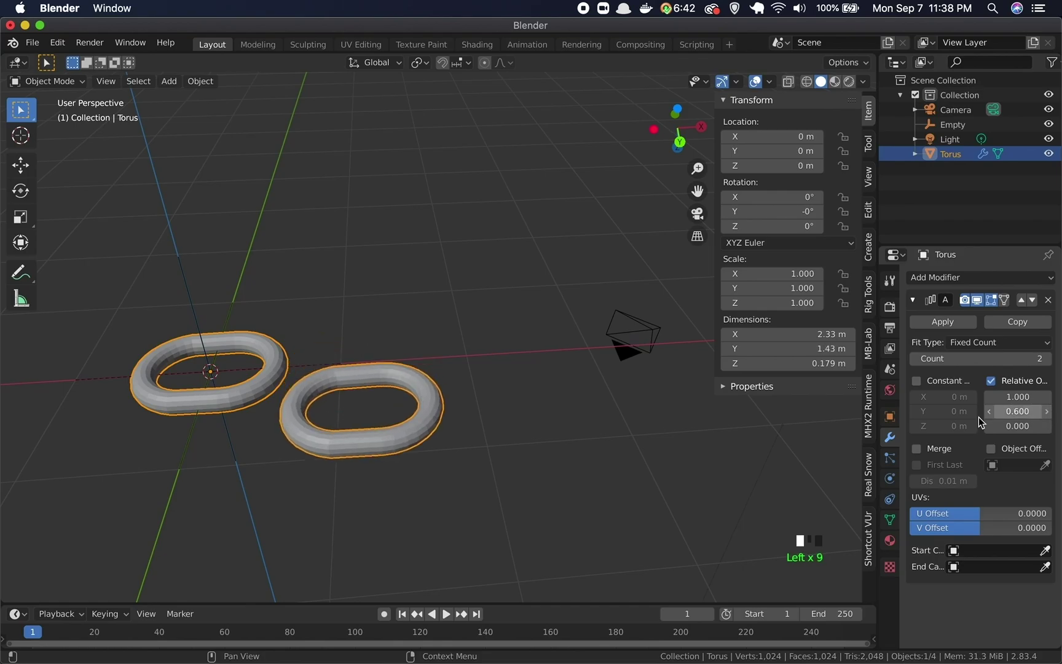
Reset the array's relative Y offset to 0
left_click(992, 415)
left_click(993, 415)
left_click(993, 414)
left_click(993, 414)
left_click(992, 415)
left_click(993, 414)
left_click(992, 415)
left_click(993, 415)
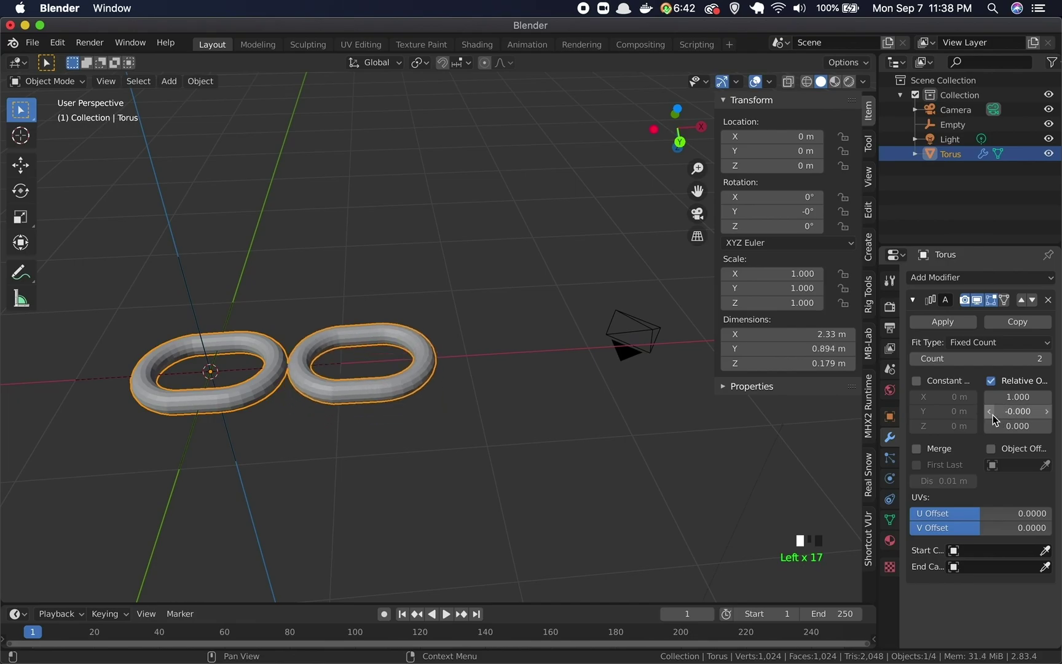
left_click(1017, 412)
type("0")
key("Return")
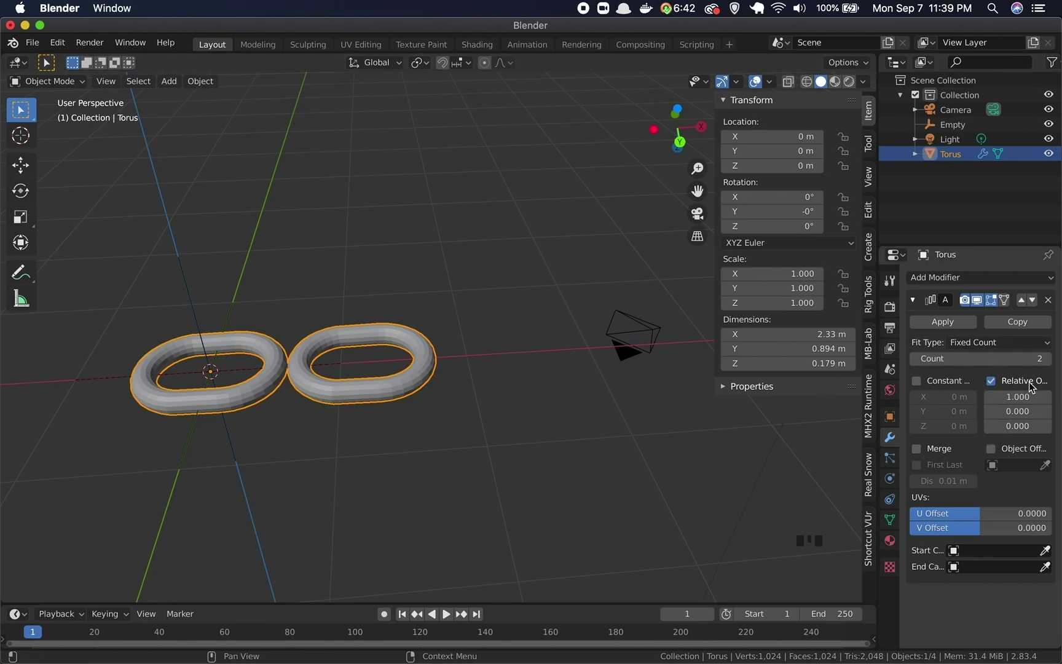
Enable the array's Object Offset with Empty as the offset object, and select the empty in the scene
left_click(989, 451)
left_click(992, 467)
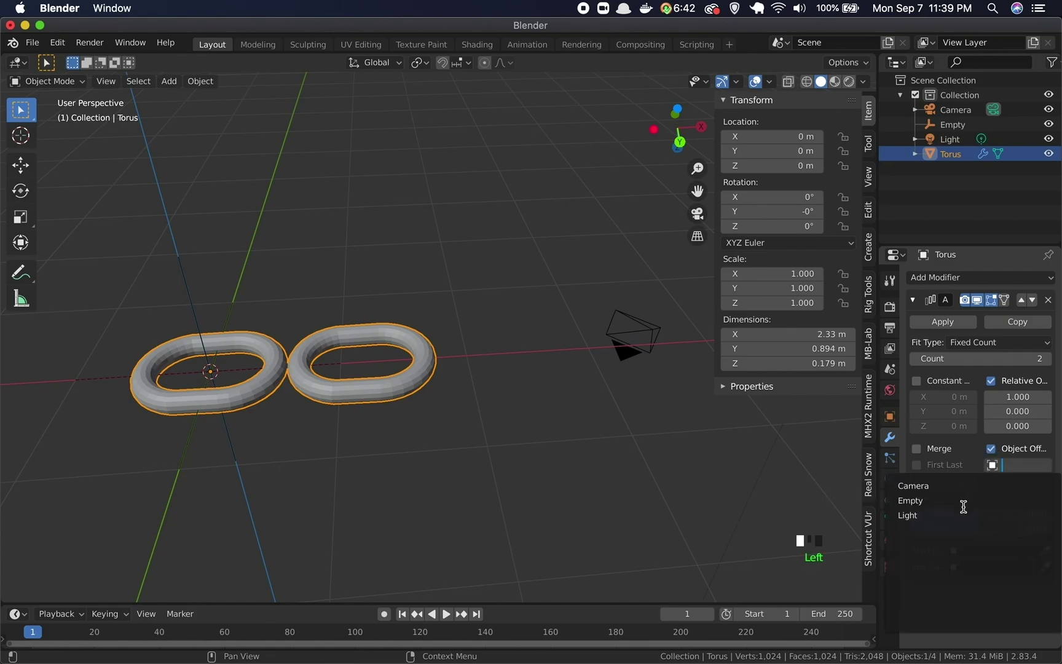
left_click(943, 503)
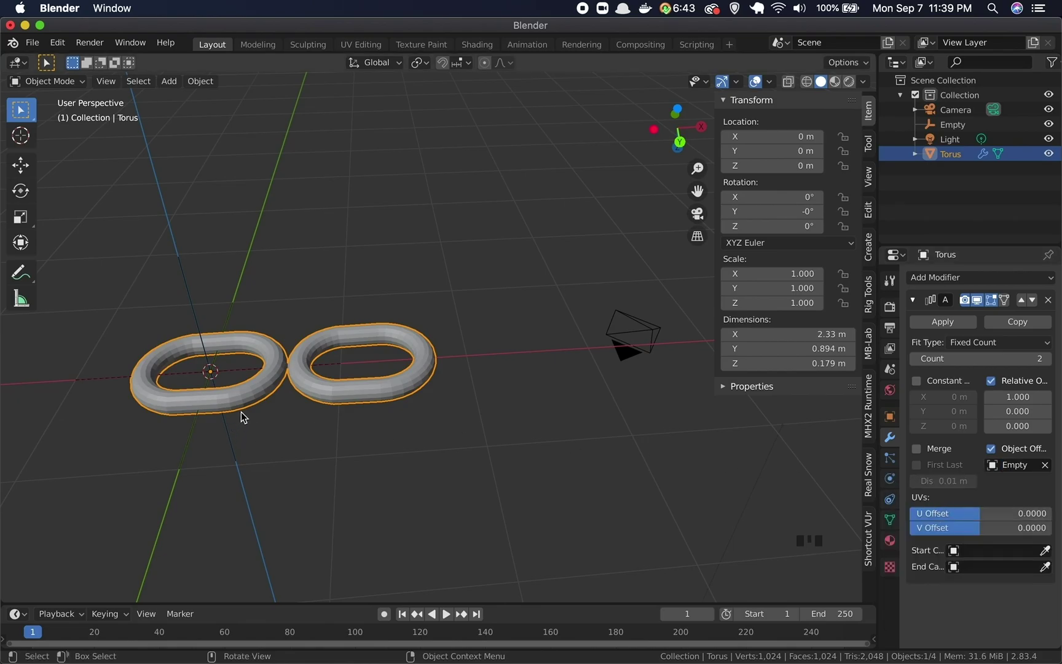
left_click(230, 230)
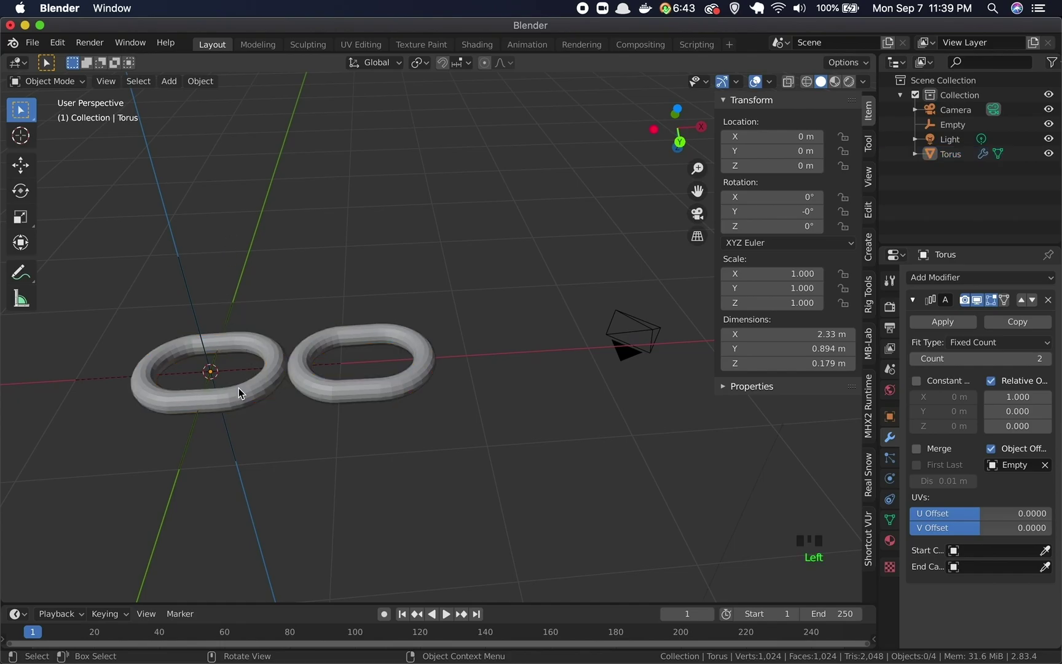
left_click(192, 310)
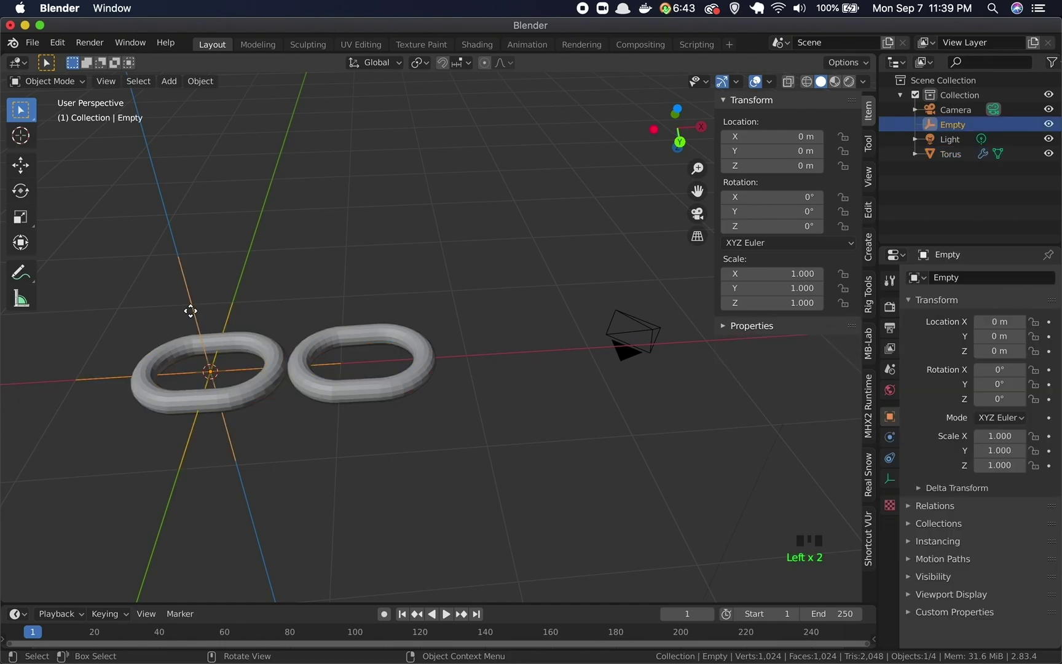
Try moving the empty about 1.12 m along the X axis, and cancel the move
key("g")
key("x")
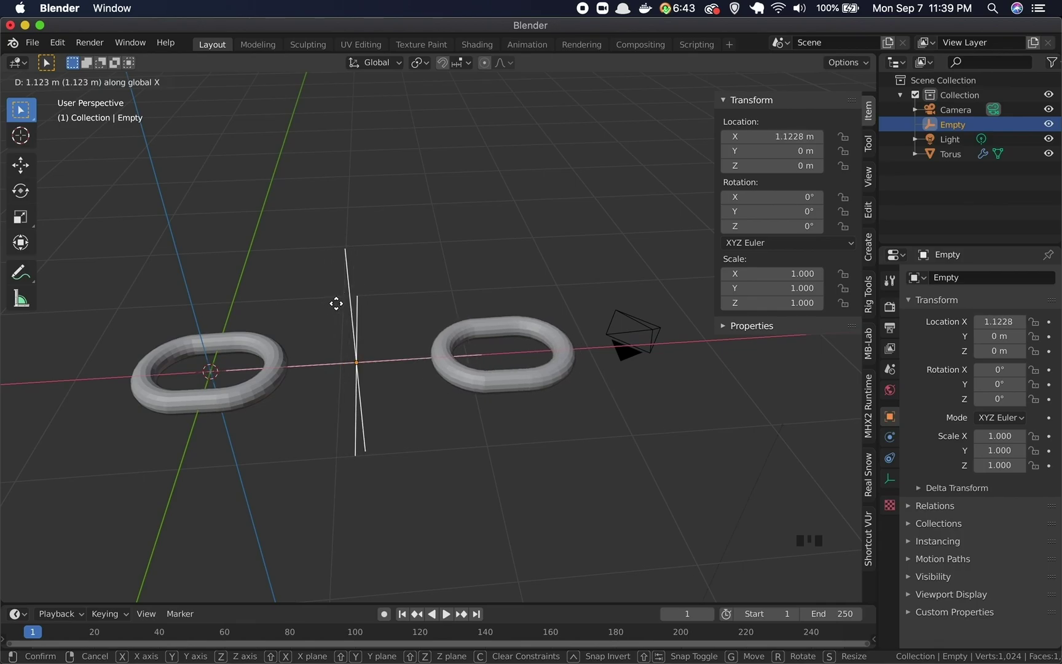
right_click(336, 303)
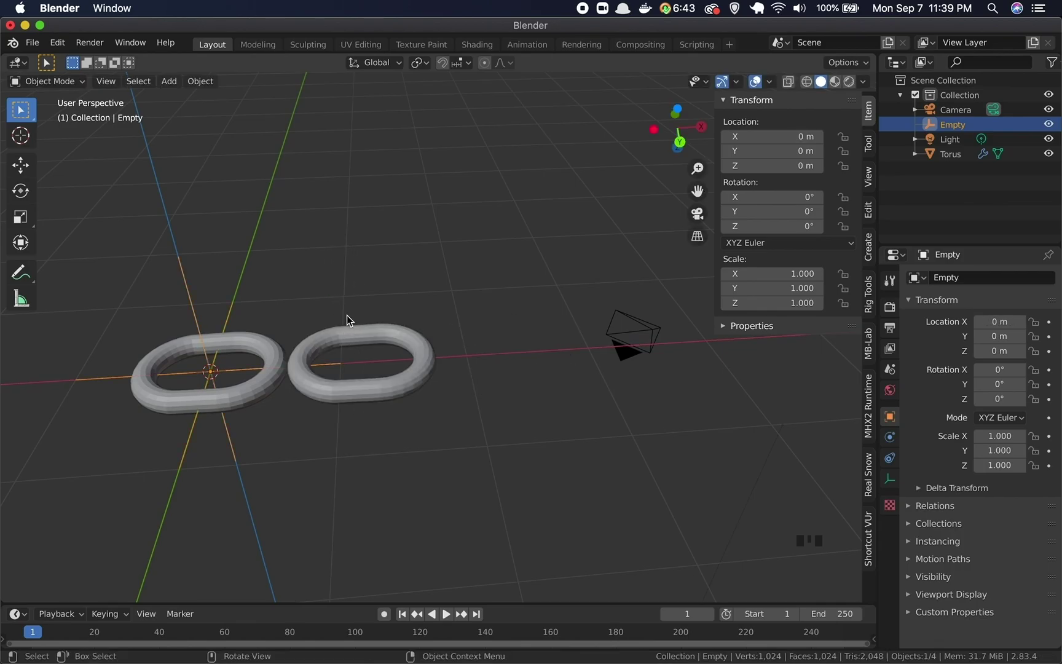
Rotate the empty 90° around the global X axis to turn the second link
middle_click_drag(286, 360, 438, 348, "shift")
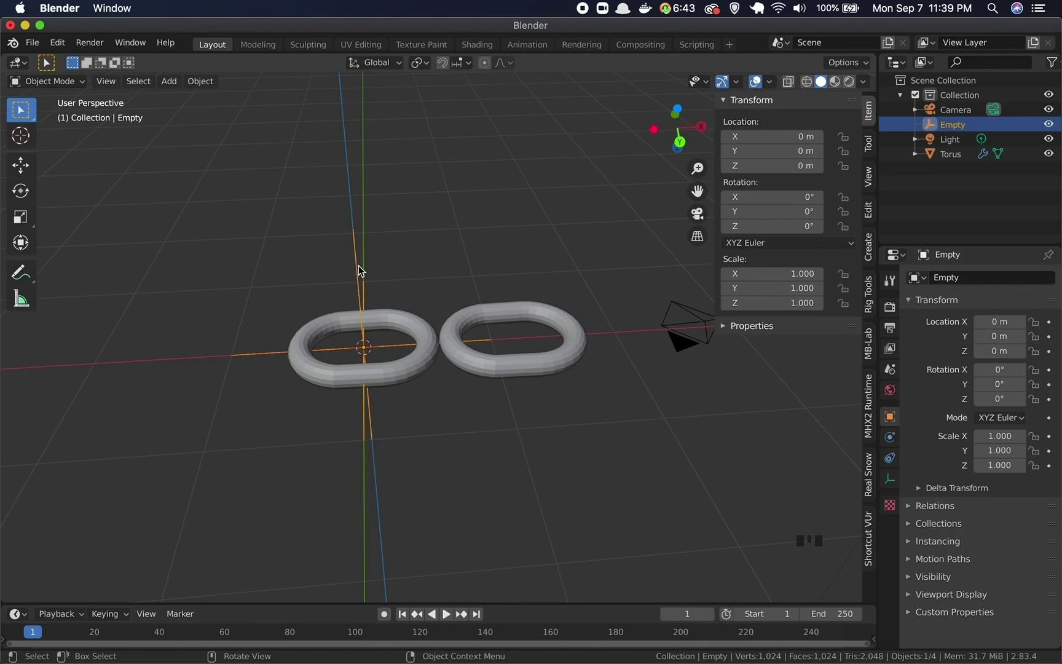
left_click(420, 287)
key("r")
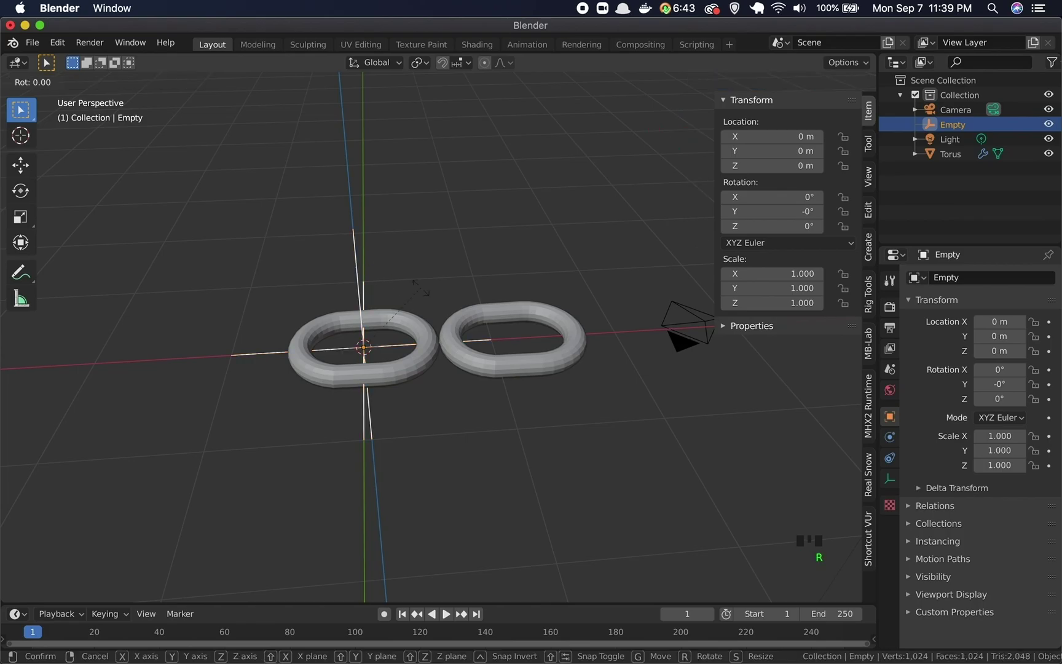
key("x")
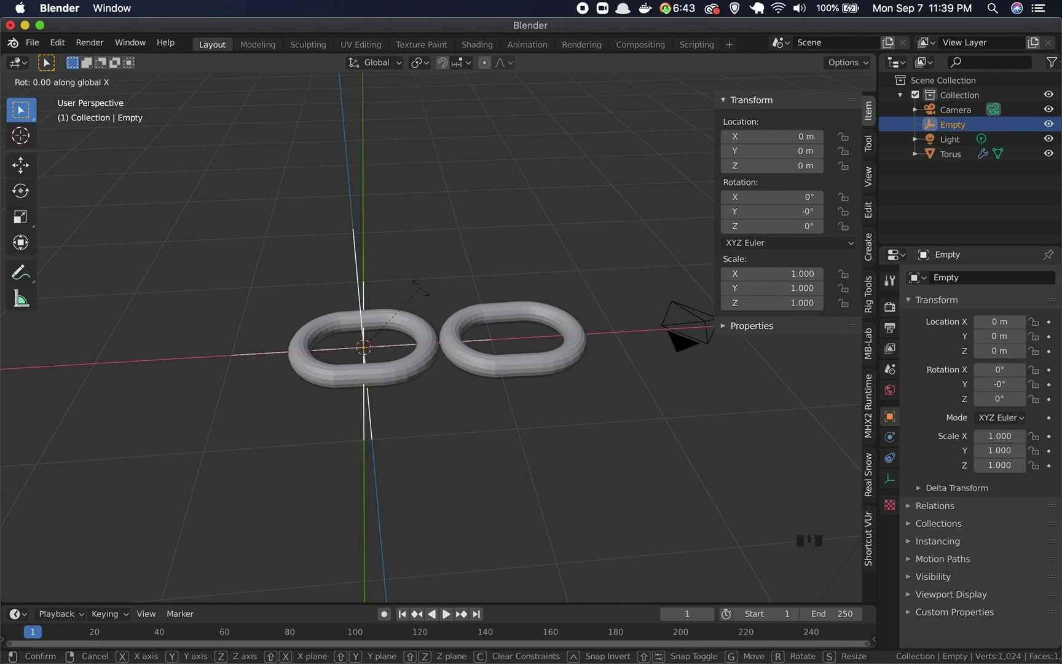
type("90")
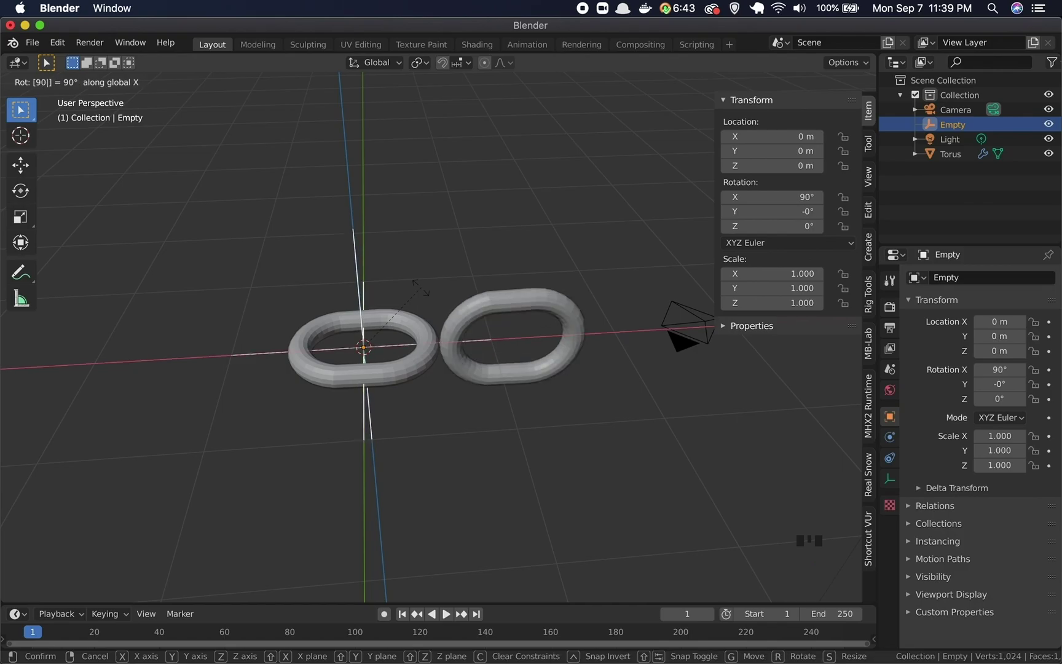
key("Return")
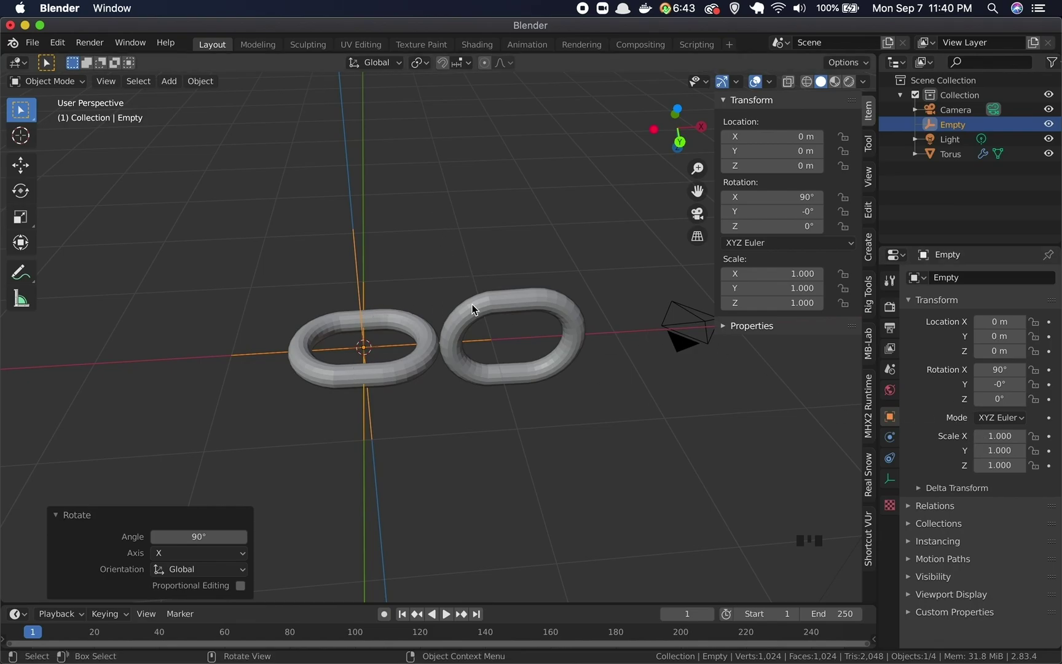
Select the chain link and set its array's relative X offset to 0.700 so the links interlock
left_click(507, 302)
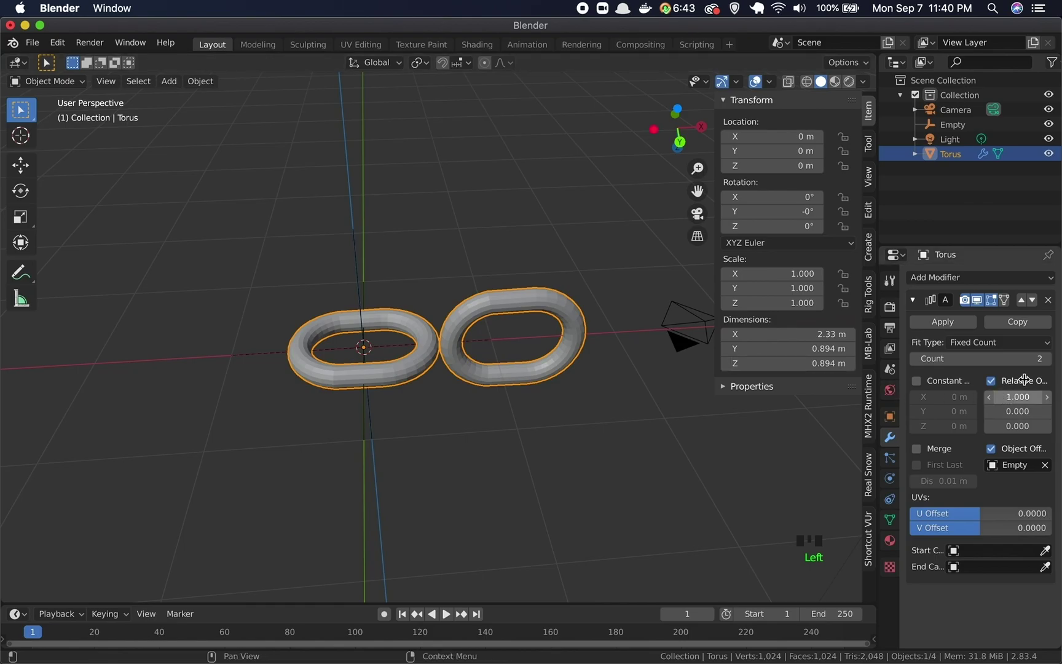
left_click(991, 397)
left_click(991, 397)
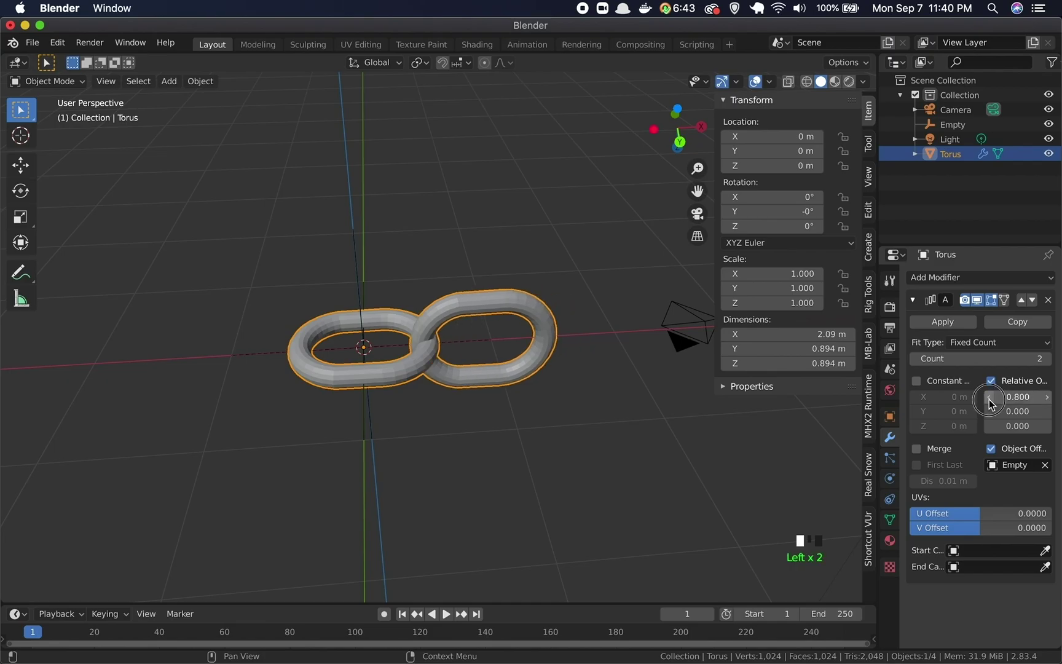
left_click(991, 397)
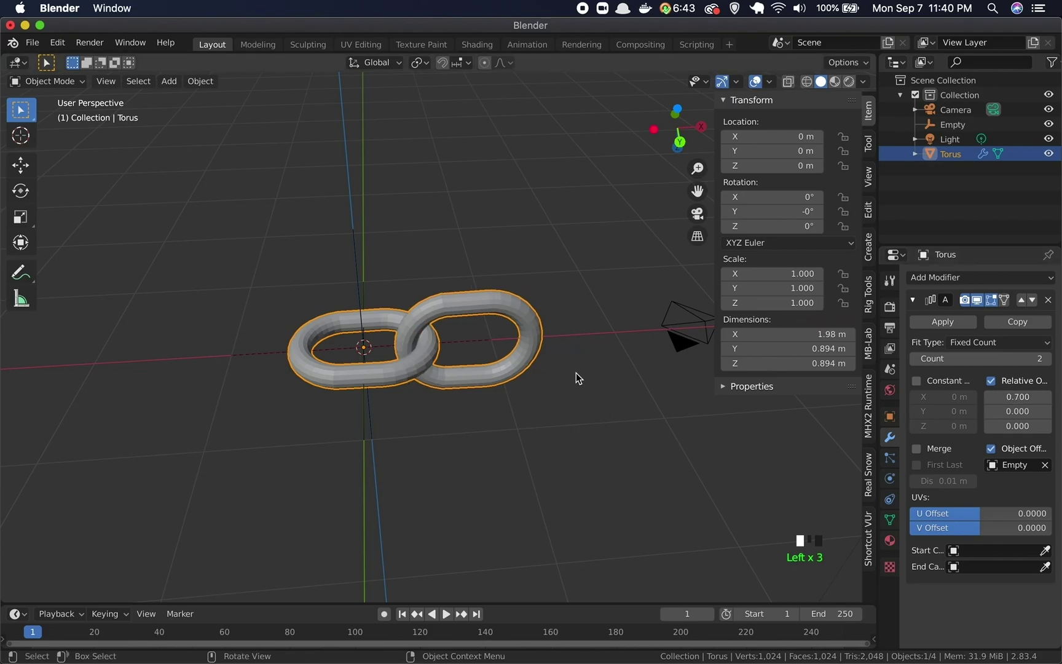
Increase the array count to 36 to extend the interlocking chain
middle_click_drag(631, 413, 634, 377)
middle_click_drag(498, 401, 499, 450)
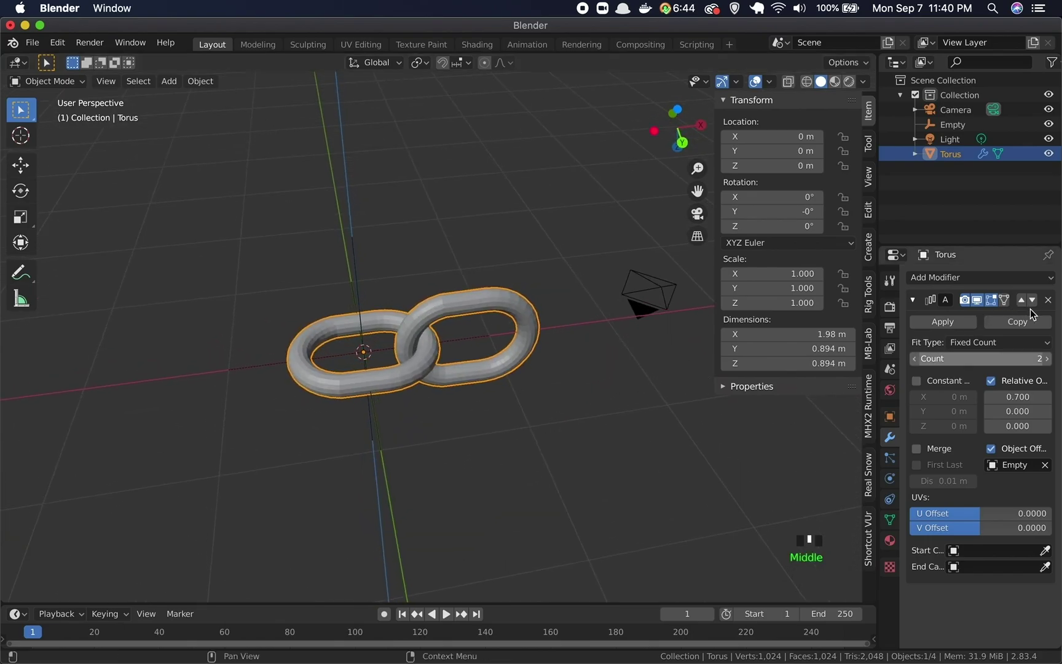
left_click_drag(1005, 363, 1045, 358)
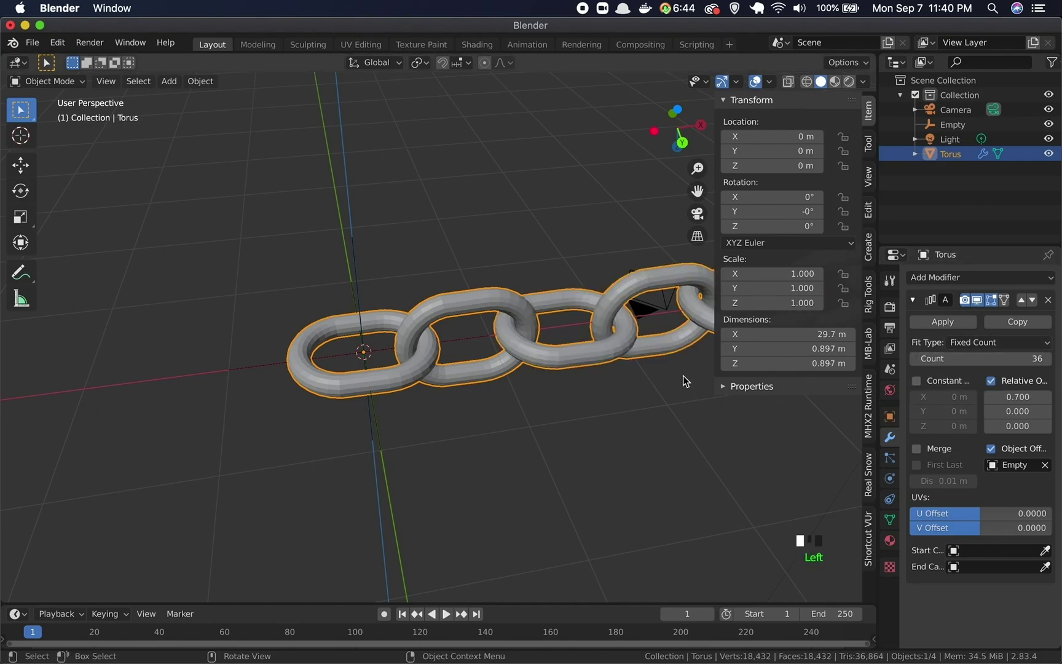
Set the chain's array count to 4
middle_click_drag(483, 399, 437, 389, "shift")
scroll(437, 389, "up", 2)
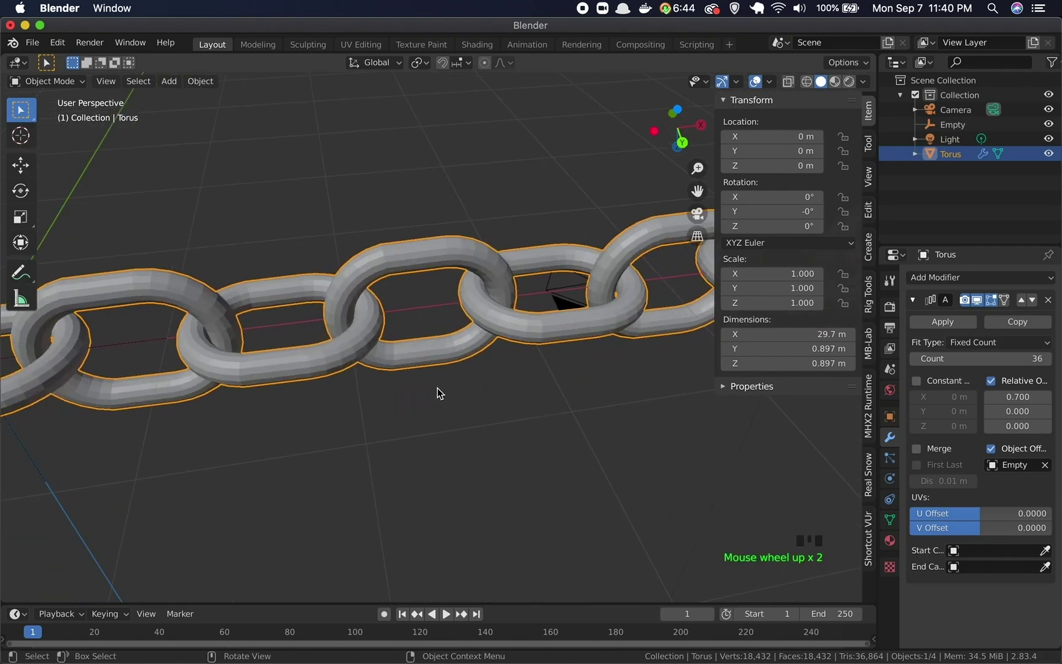
scroll(437, 389, "down", 5)
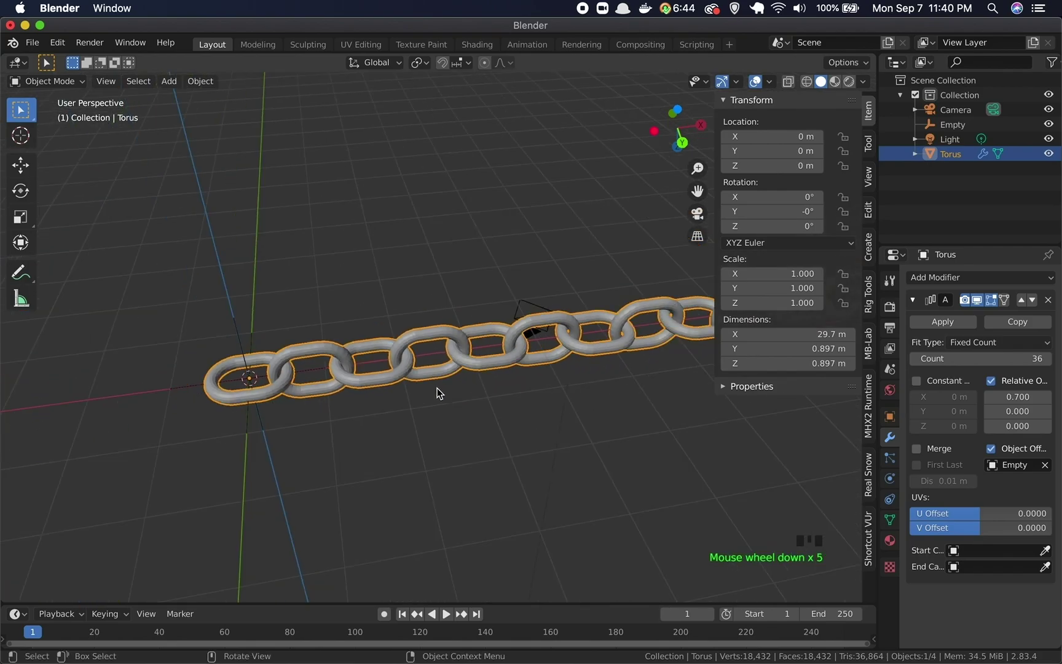
scroll(437, 389, "down", 2)
middle_click_drag(591, 409, 422, 446, "shift")
scroll(467, 431, "down", 3)
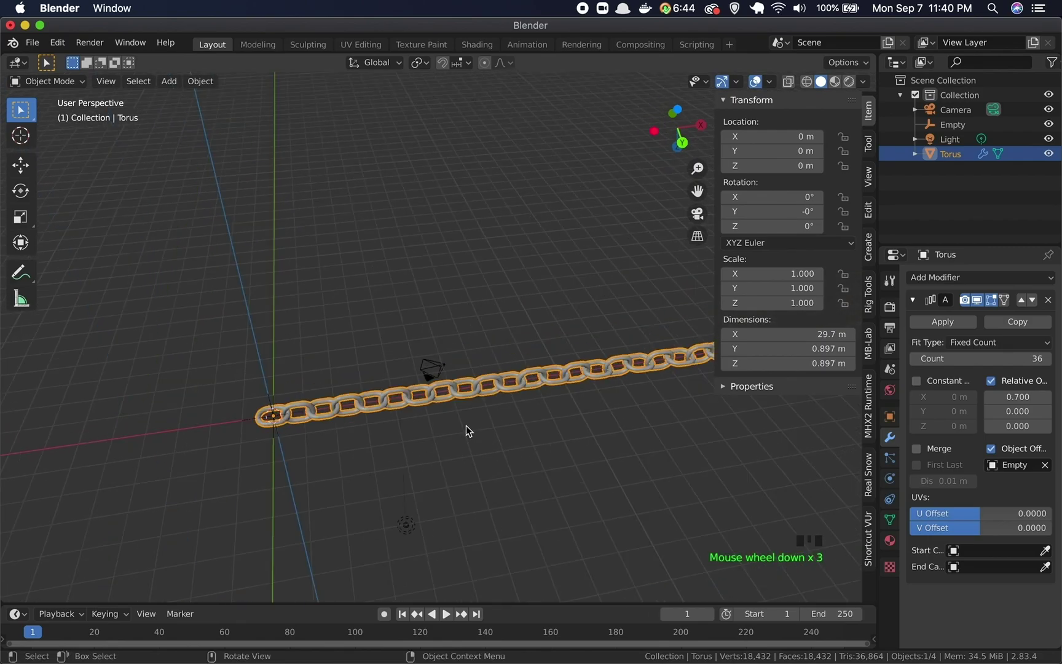
middle_click_drag(323, 468, 808, 316, "shift")
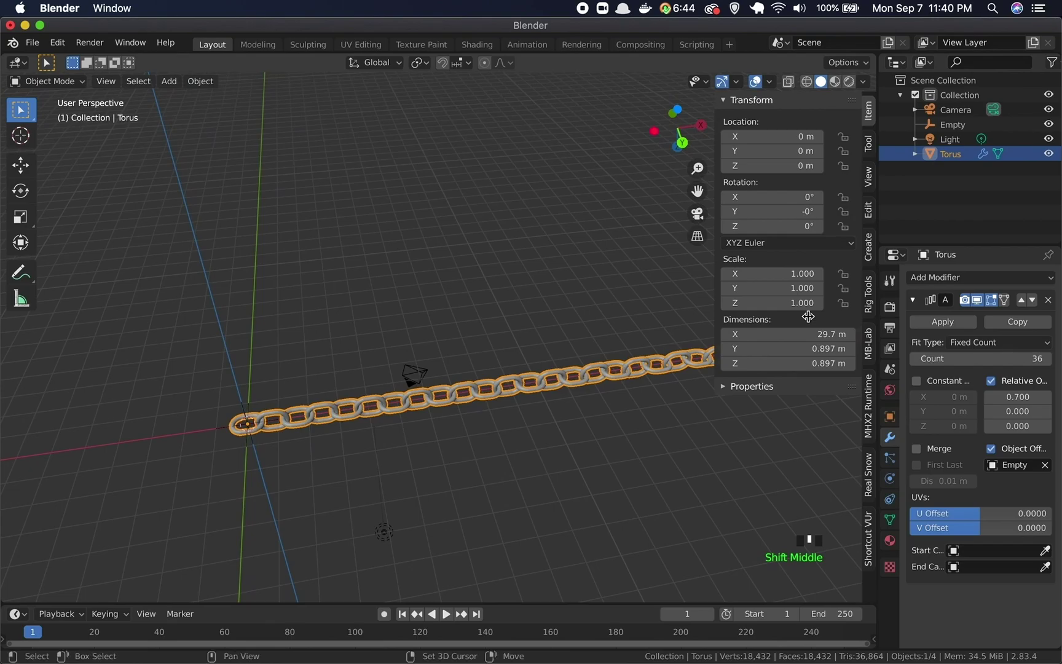
left_click(1002, 360)
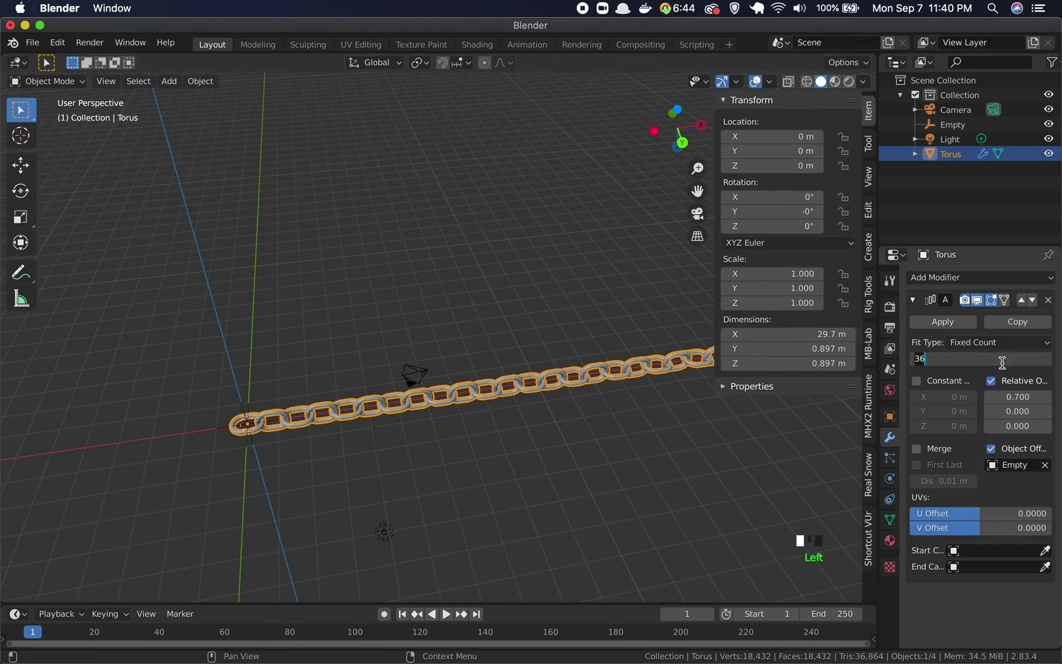
type("4")
key("Return")
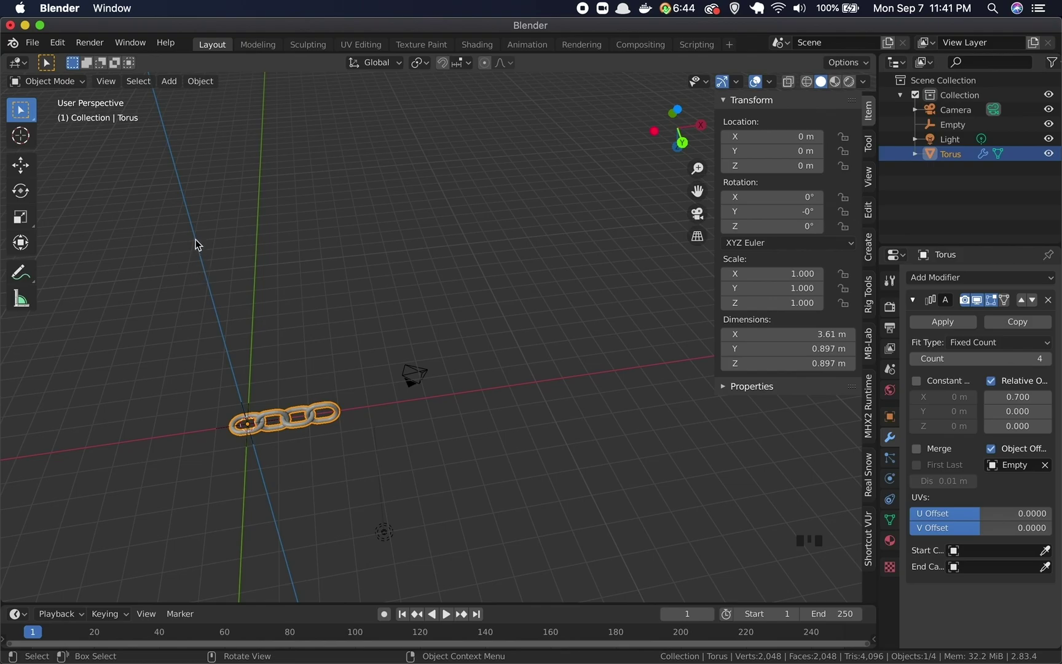
Add a Bezier curve with a 1 m radius at the world origin
left_click(169, 81)
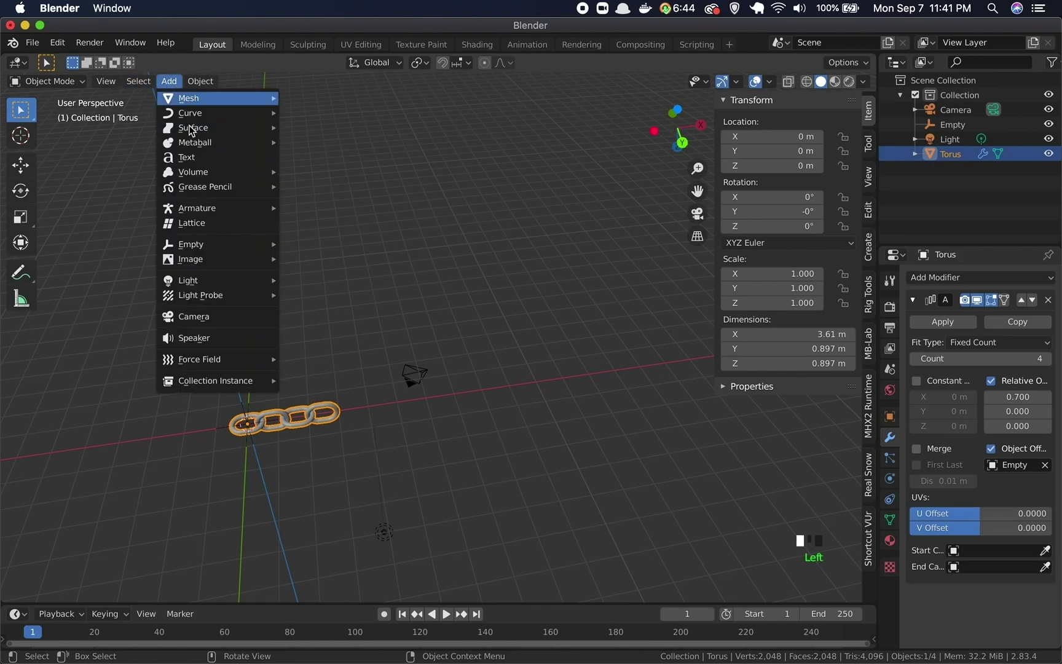
mouse_move(208, 113)
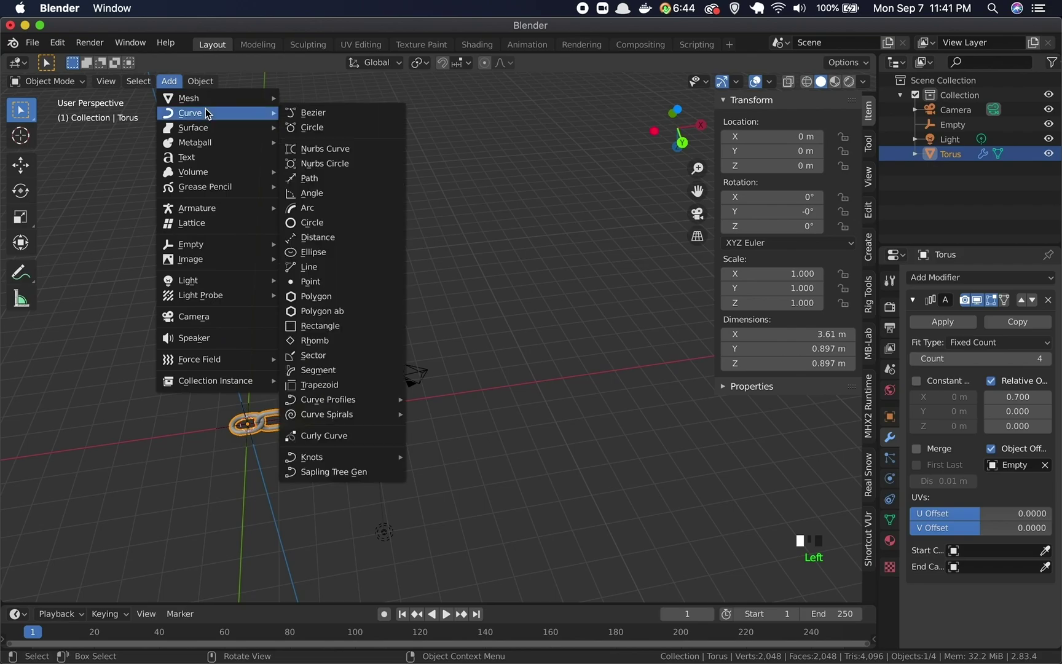
left_click(349, 116)
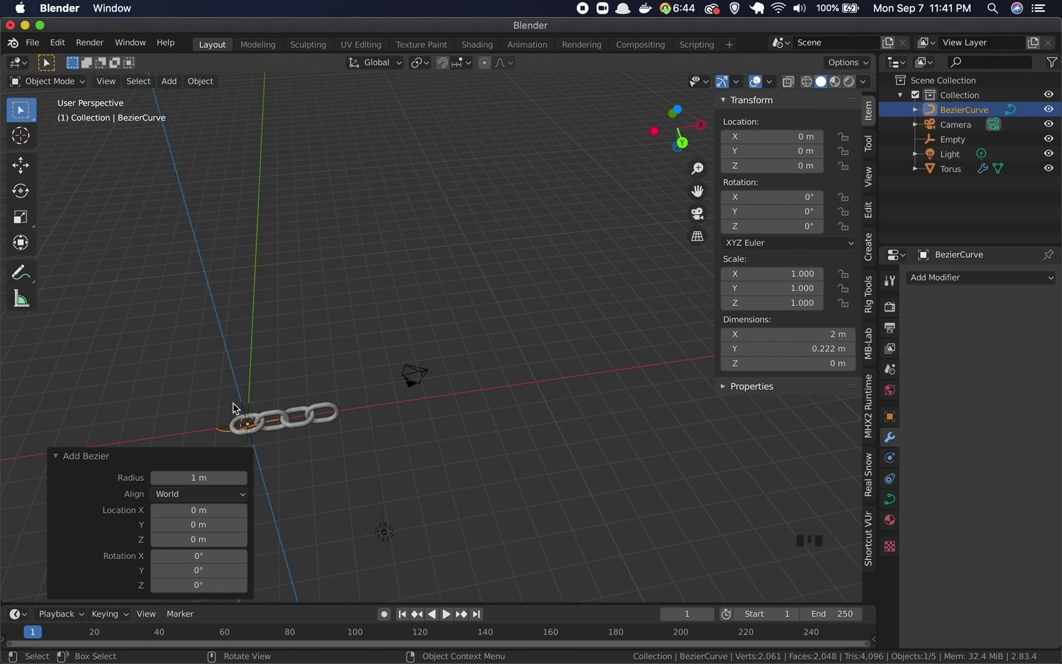
scroll(277, 417, "up", 2)
middle_click_drag(288, 448, 430, 400, "shift")
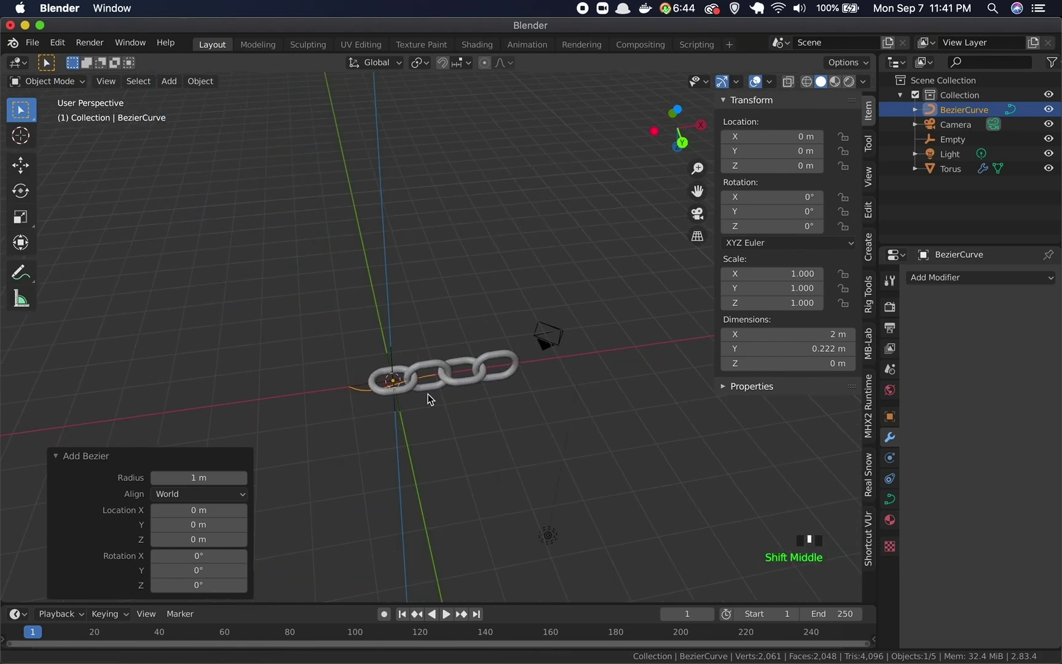
scroll(467, 403, "up", 3)
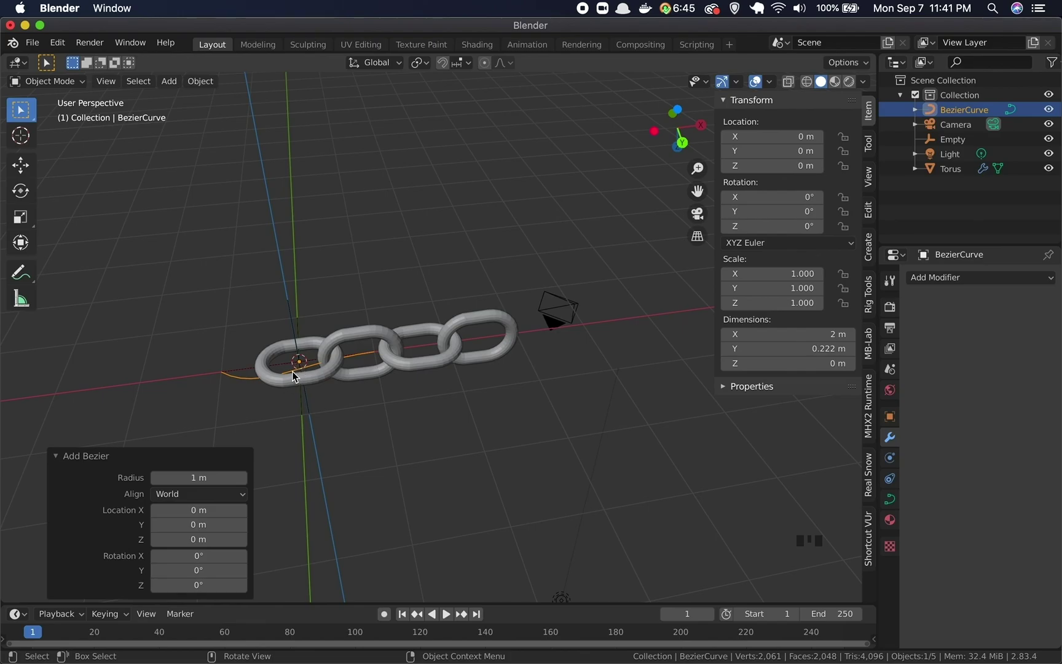
Enter Edit Mode on the Bezier curve and isolate it in local view
left_click(286, 431)
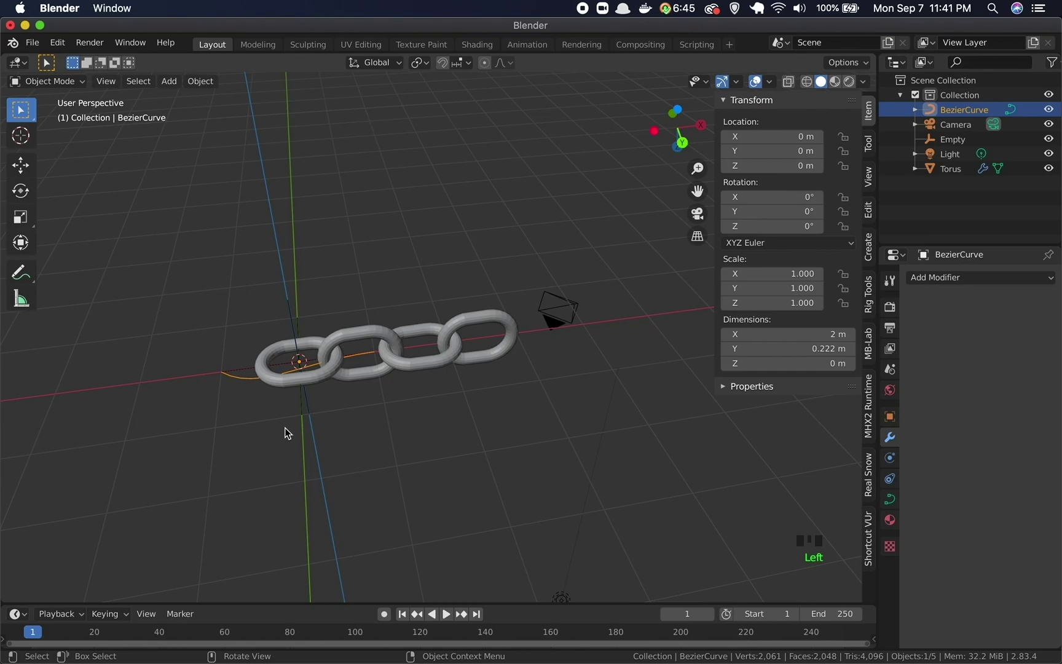
key("Tab")
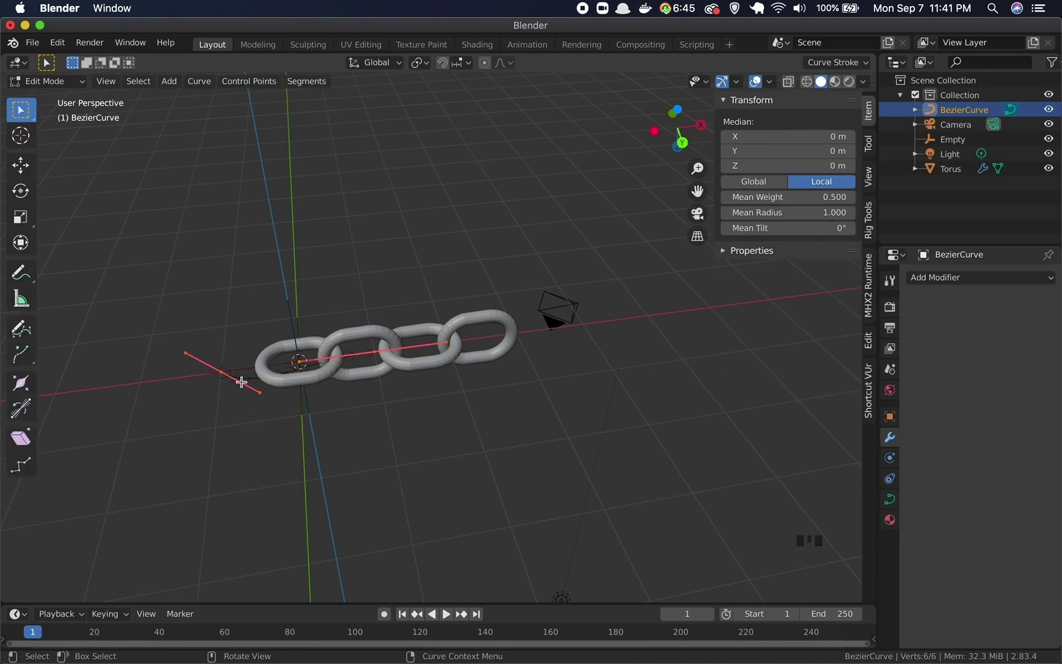
scroll(242, 355, "up", 2)
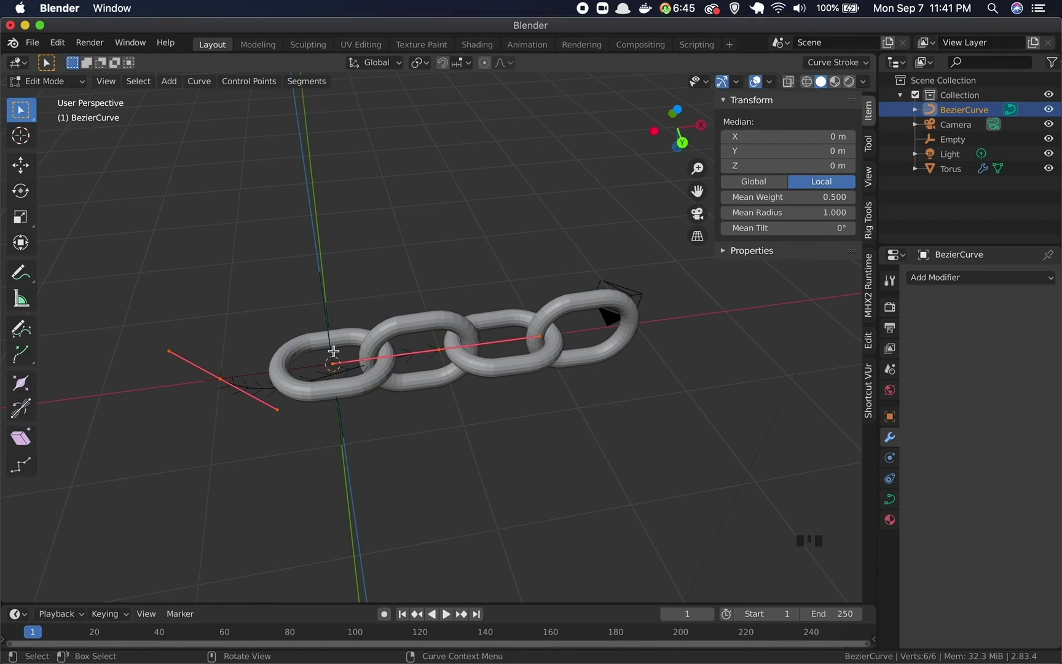
key("slash")
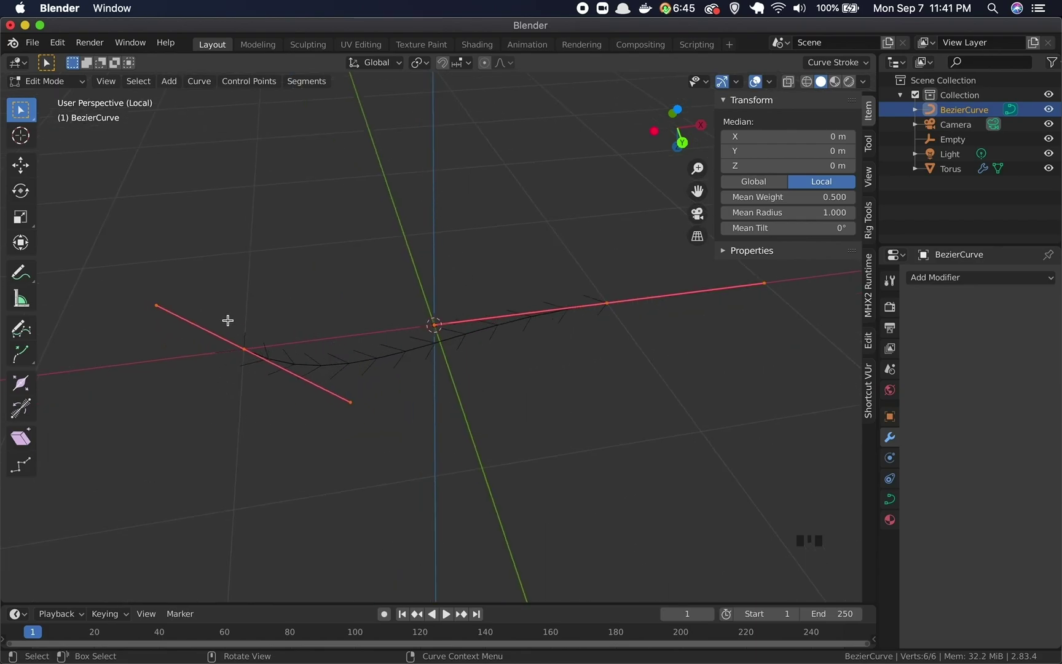
middle_click_drag(652, 352, 570, 413)
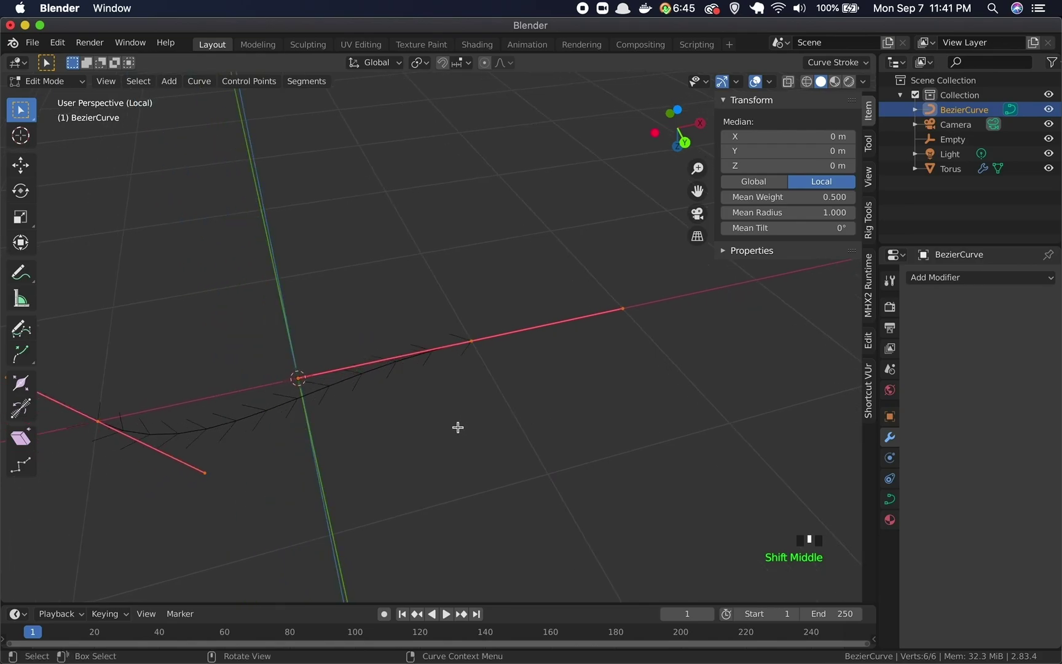
Move the outer handle of the control point at X 1 m to bend that end of the curve more strongly
left_click(472, 341)
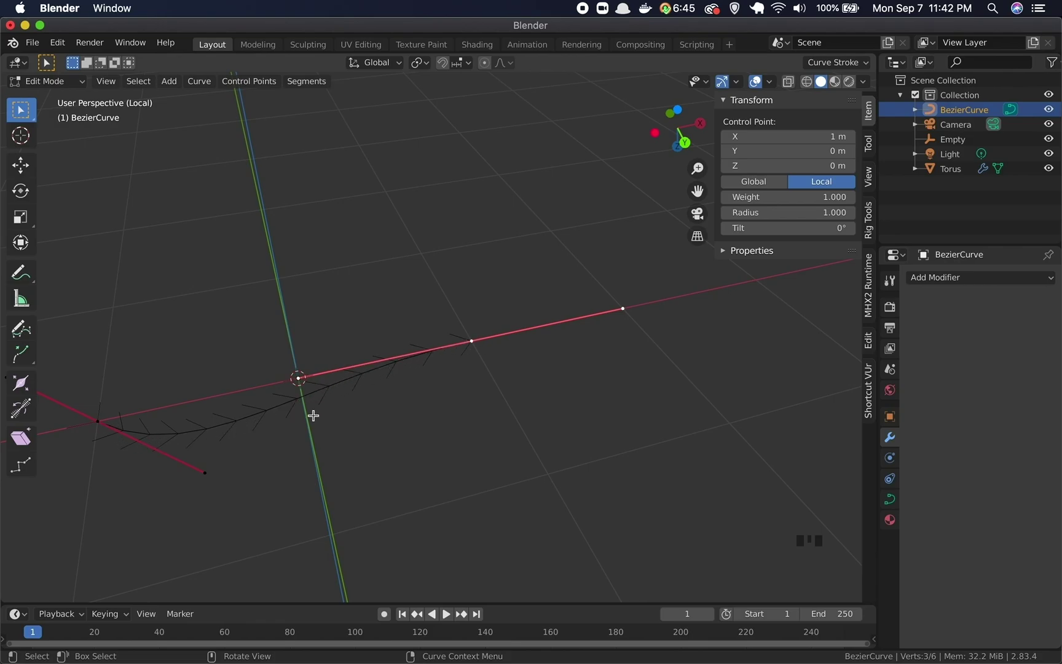
left_click(472, 340)
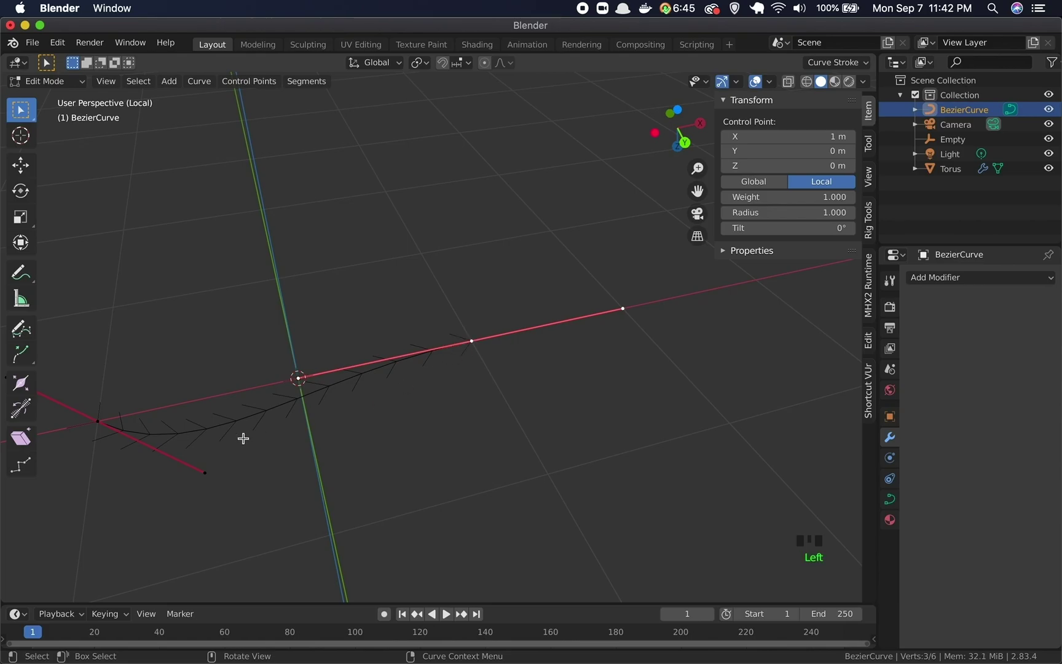
left_click(98, 421)
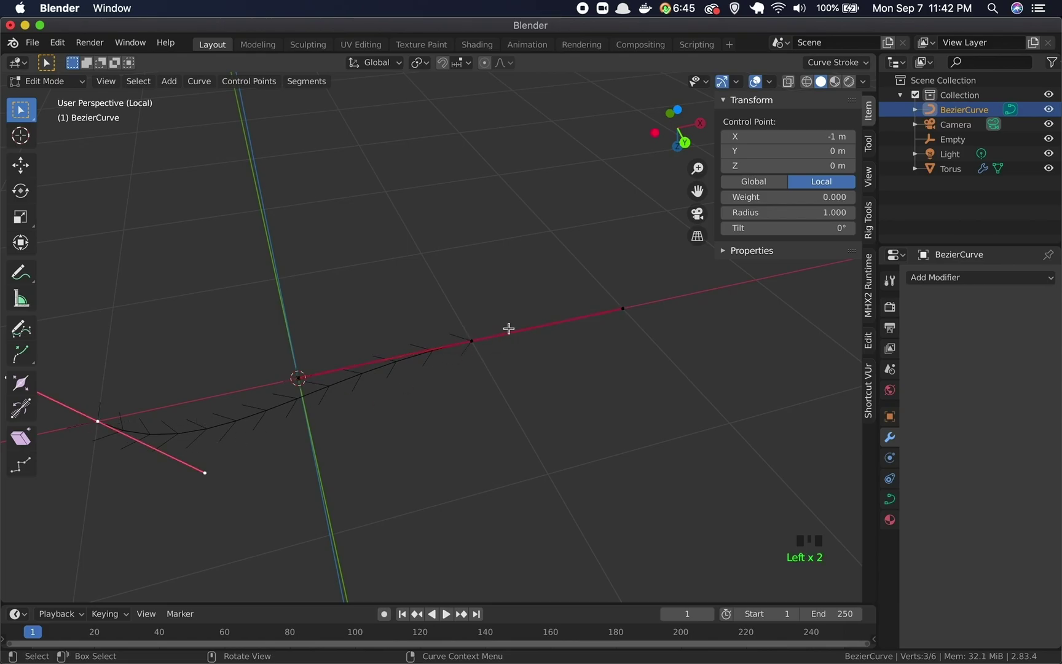
left_click(468, 341)
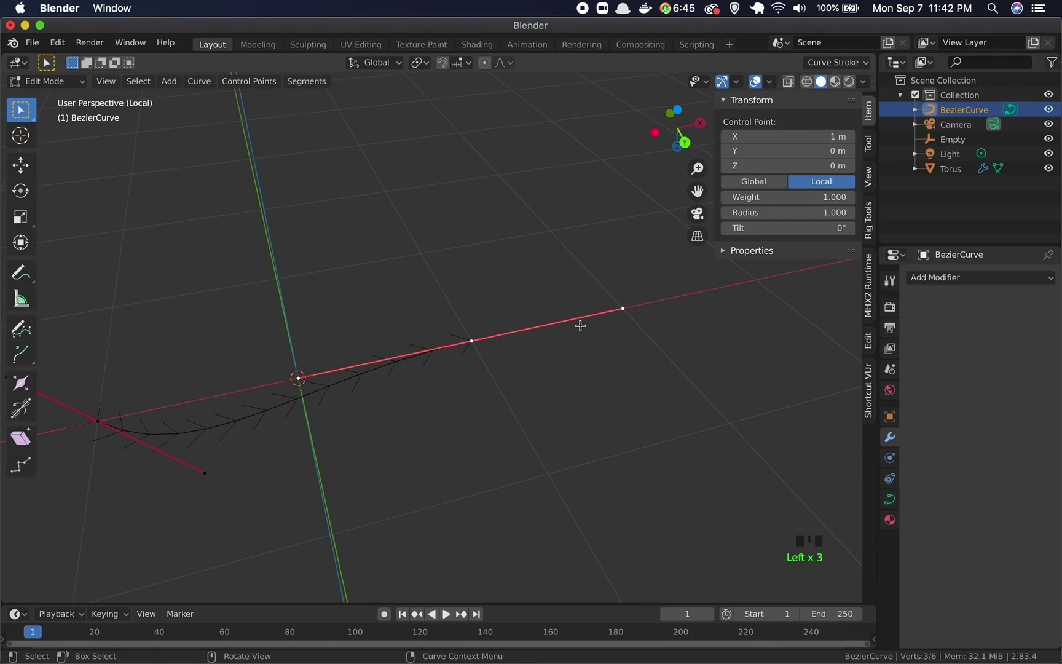
left_click(626, 310)
left_click(624, 309)
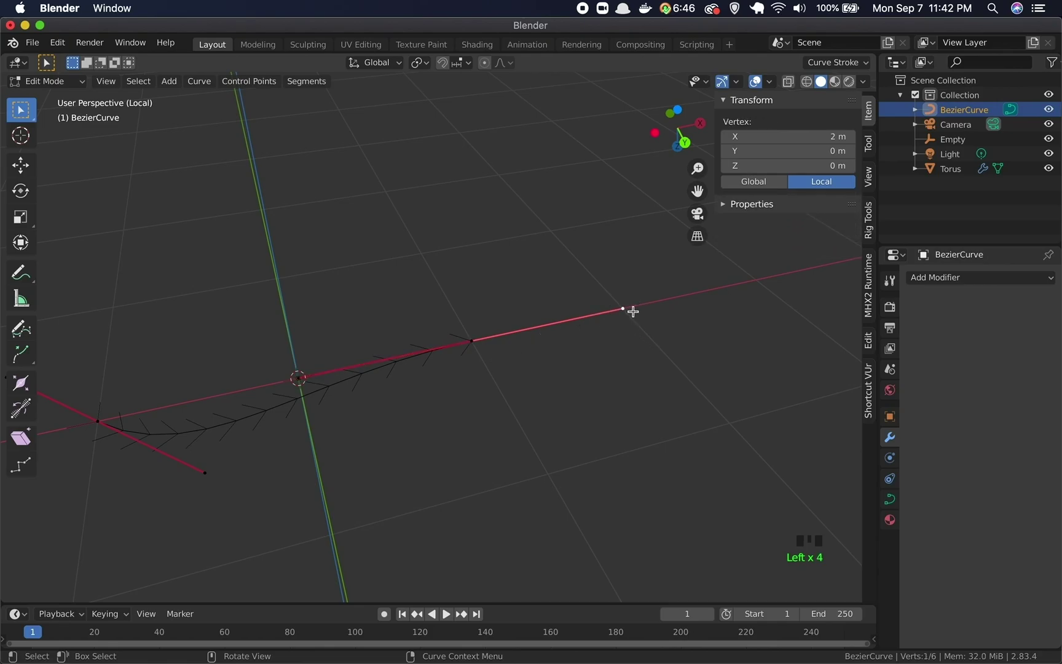
key("g")
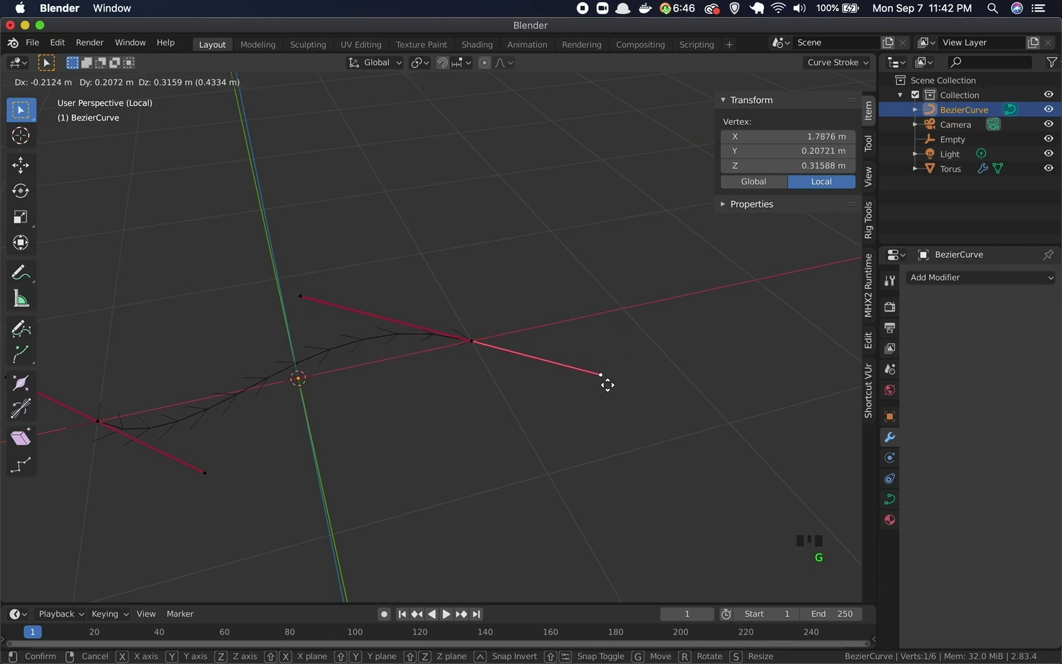
left_click(590, 415)
Move the curve's end control point about 1.5 m outward, mainly along the positive X direction
left_click(475, 342)
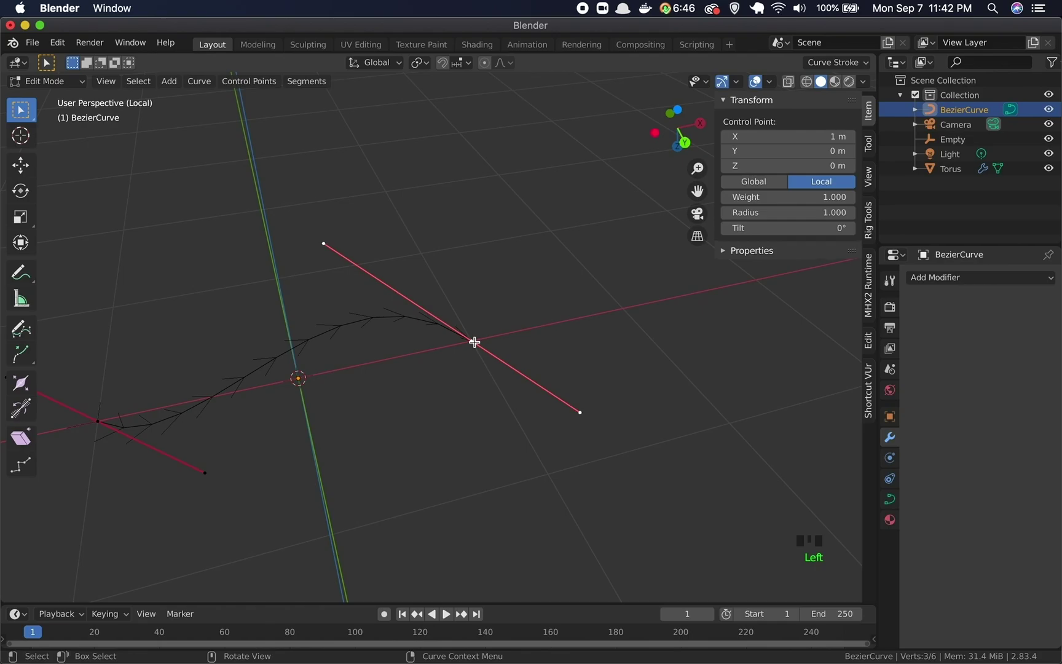
key("g")
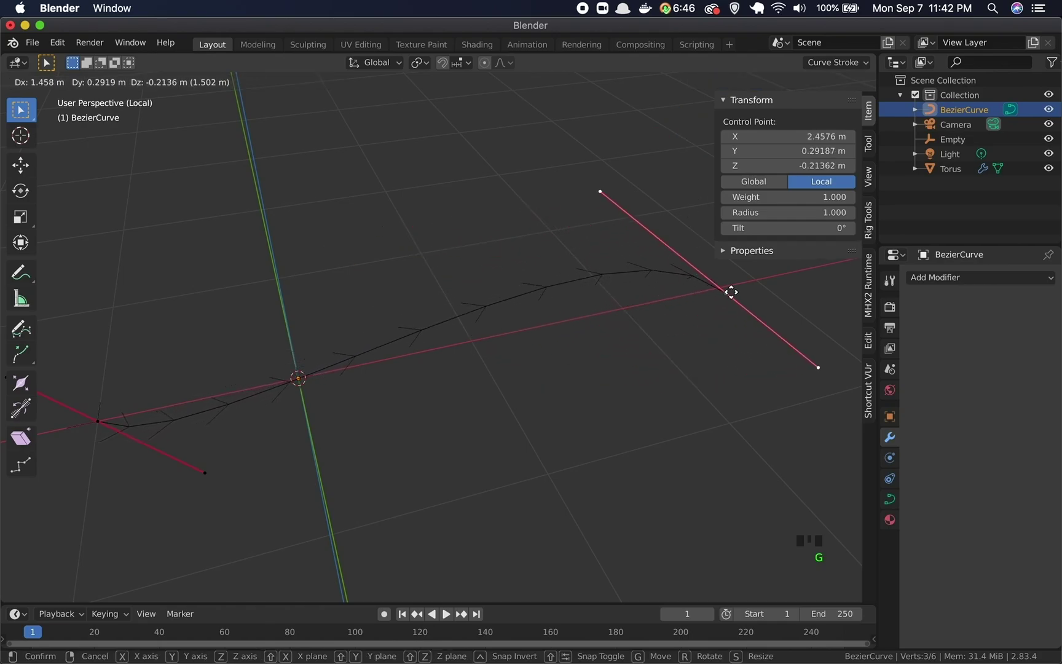
left_click(730, 293)
Move the inner handle of the control point at X -1 m by about 0.75 m in X, 0.44 m in Y and 0.22 m in Z
left_click(99, 420)
left_click(206, 475)
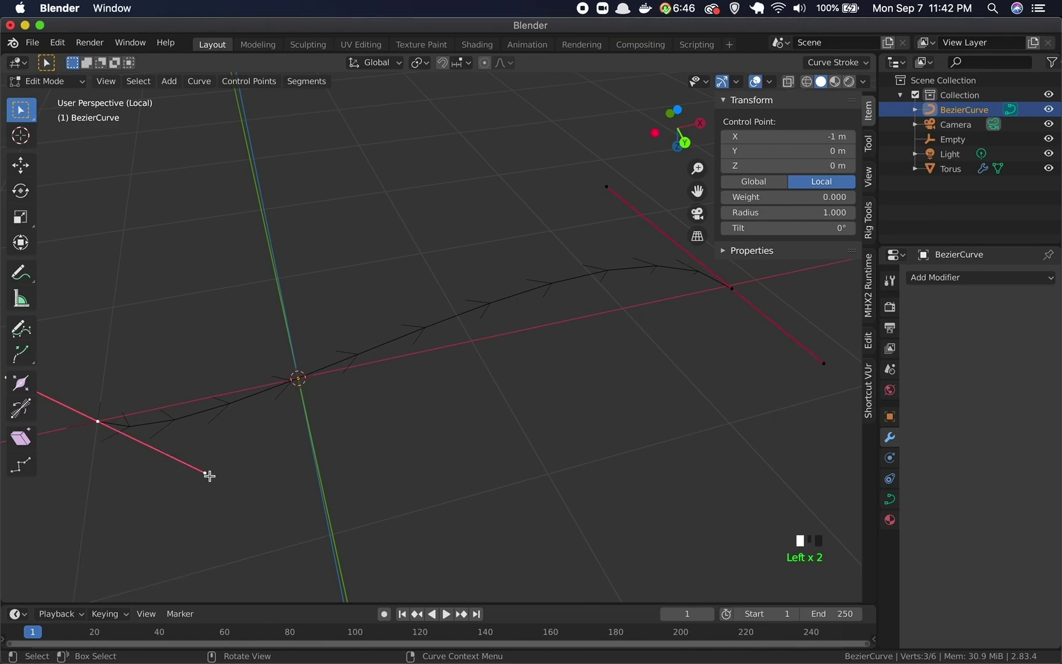
key("g")
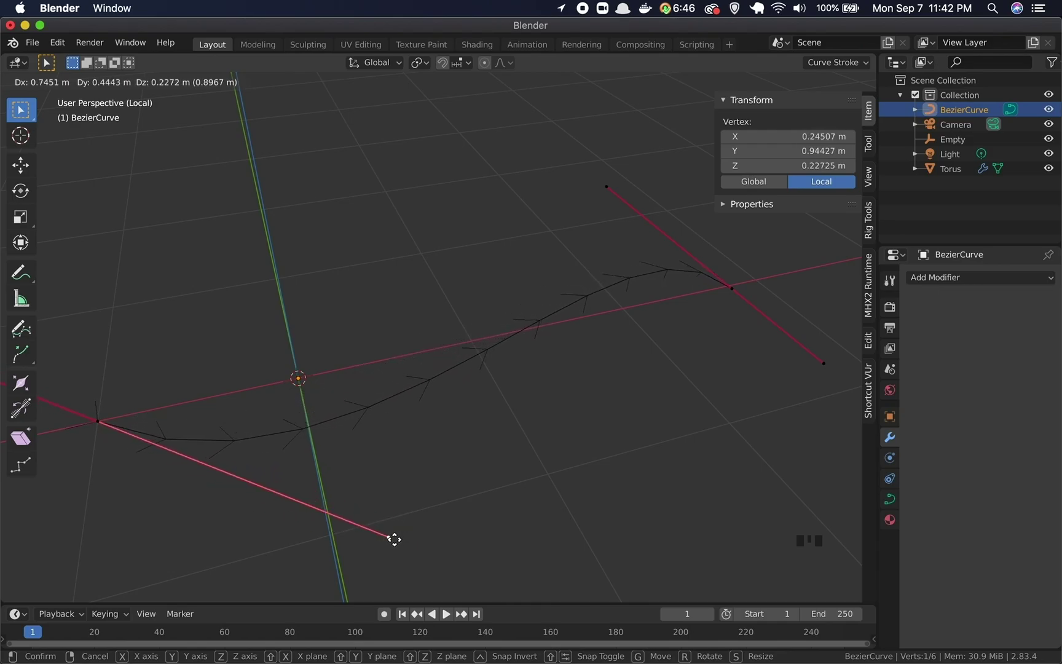
left_click(392, 539)
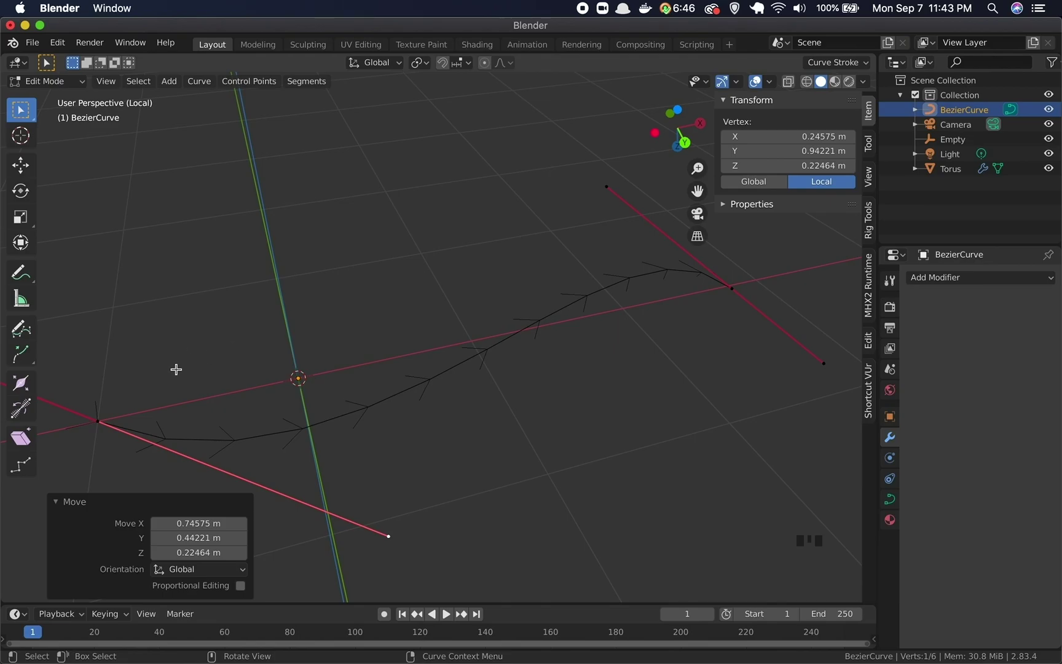
Subdivide the whole curve twice with one cut each time, and clear the selection
key("a")
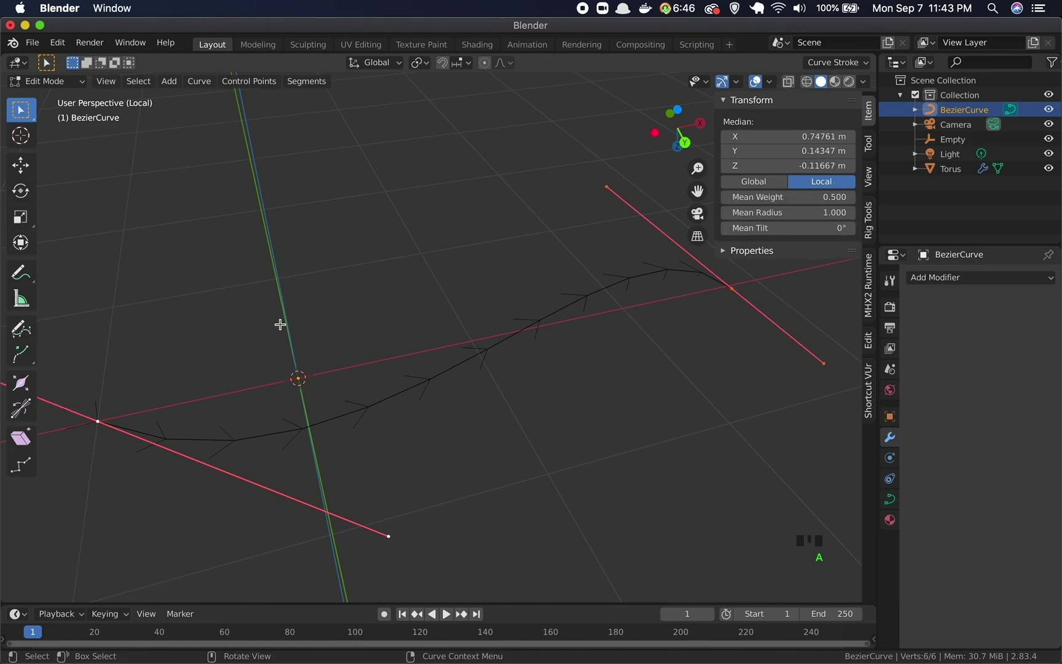
left_click(312, 85)
left_click(302, 83)
left_click(306, 88)
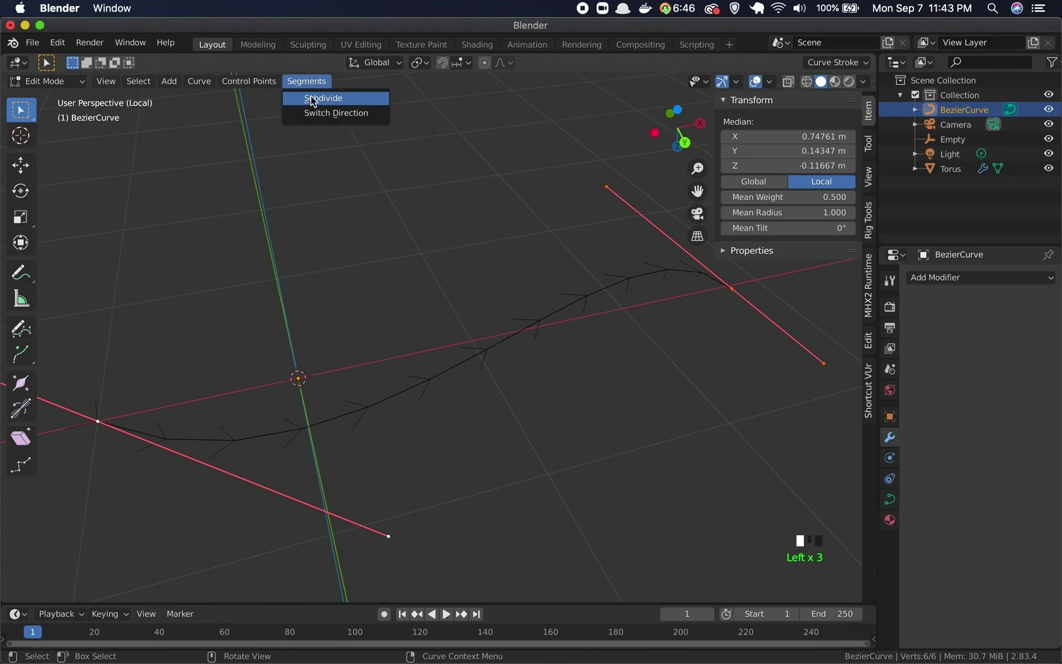
left_click(312, 100)
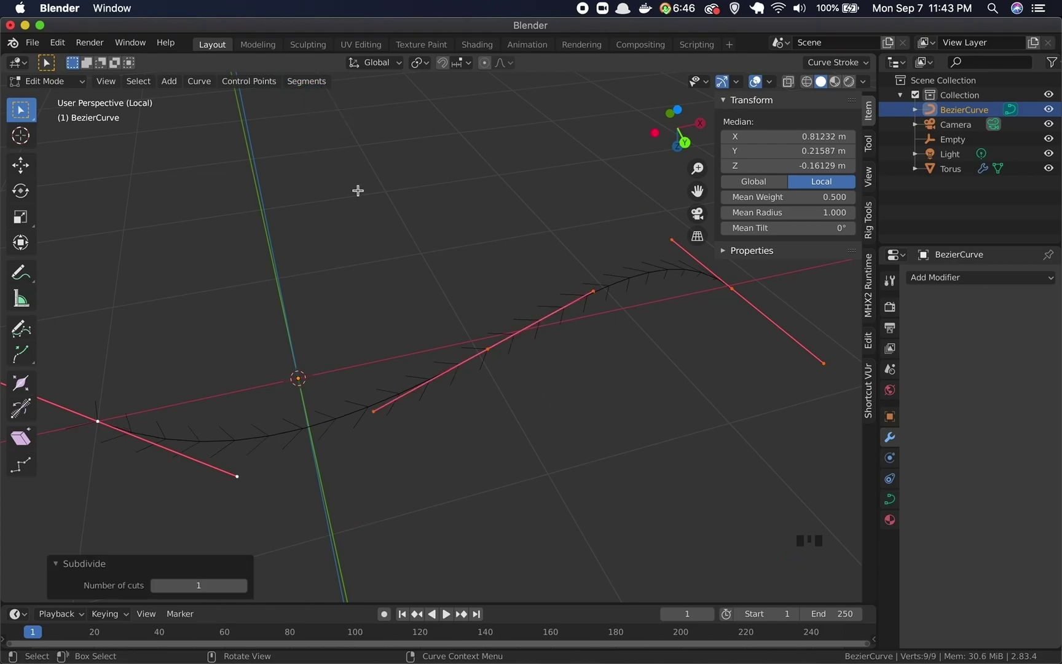
left_click(304, 87)
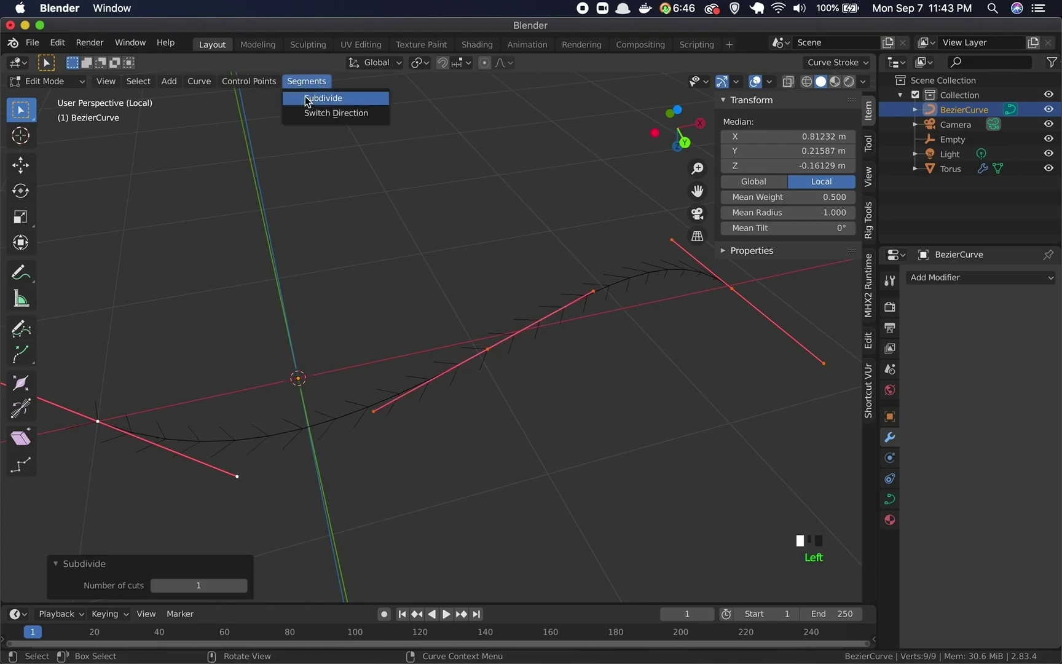
left_click(312, 101)
double_click(380, 417)
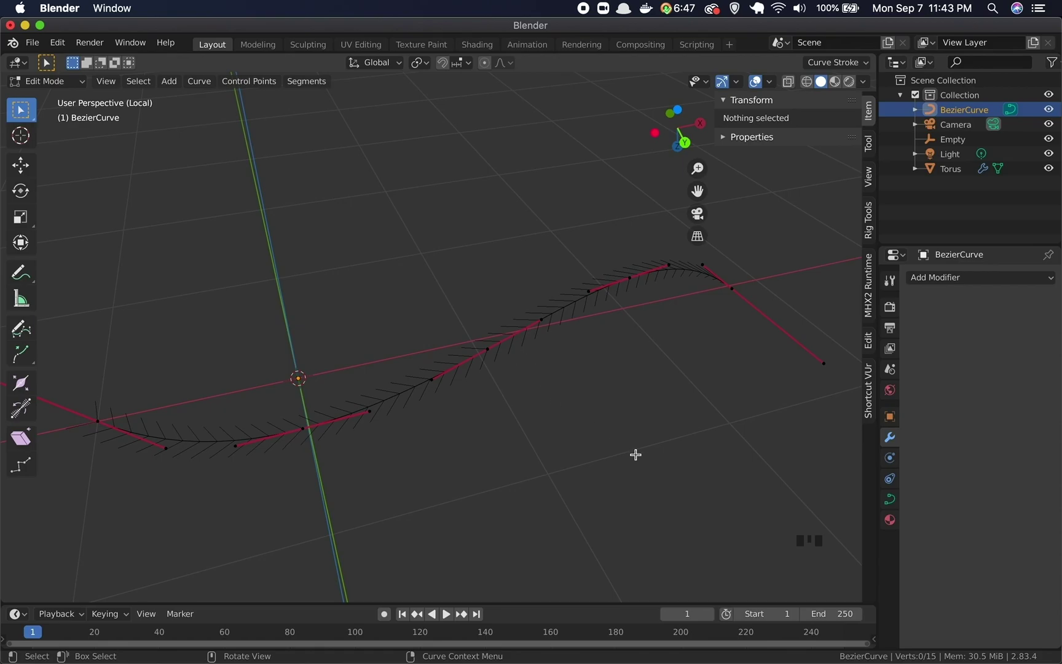
Exit local view to bring back the chain, and select the curve's start point, middle control point and a middle handle in turn
key("slash")
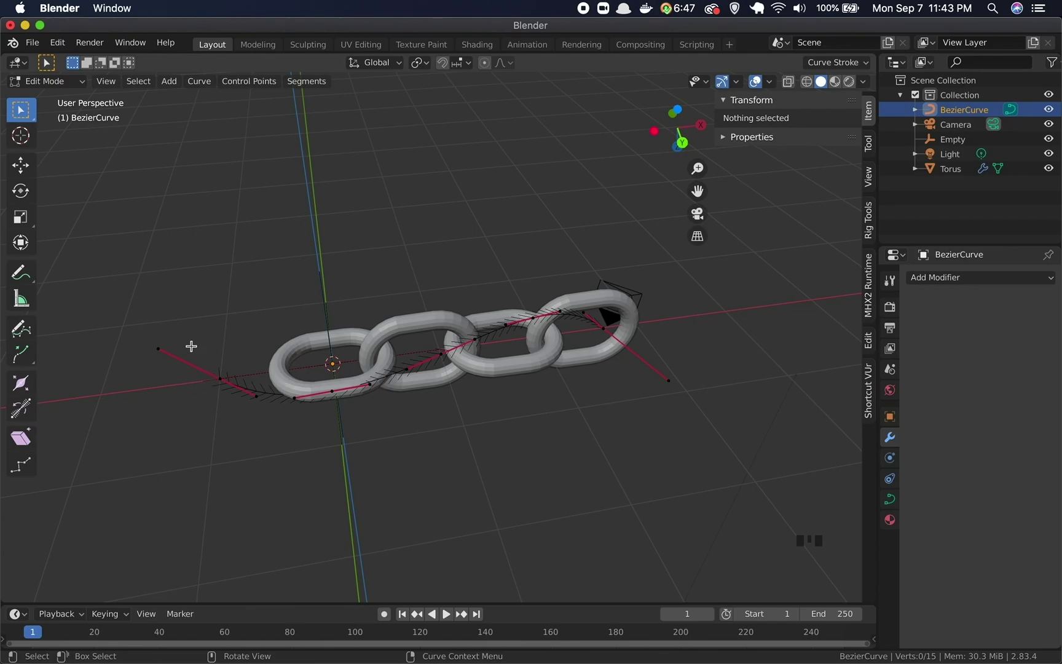
left_click(212, 386)
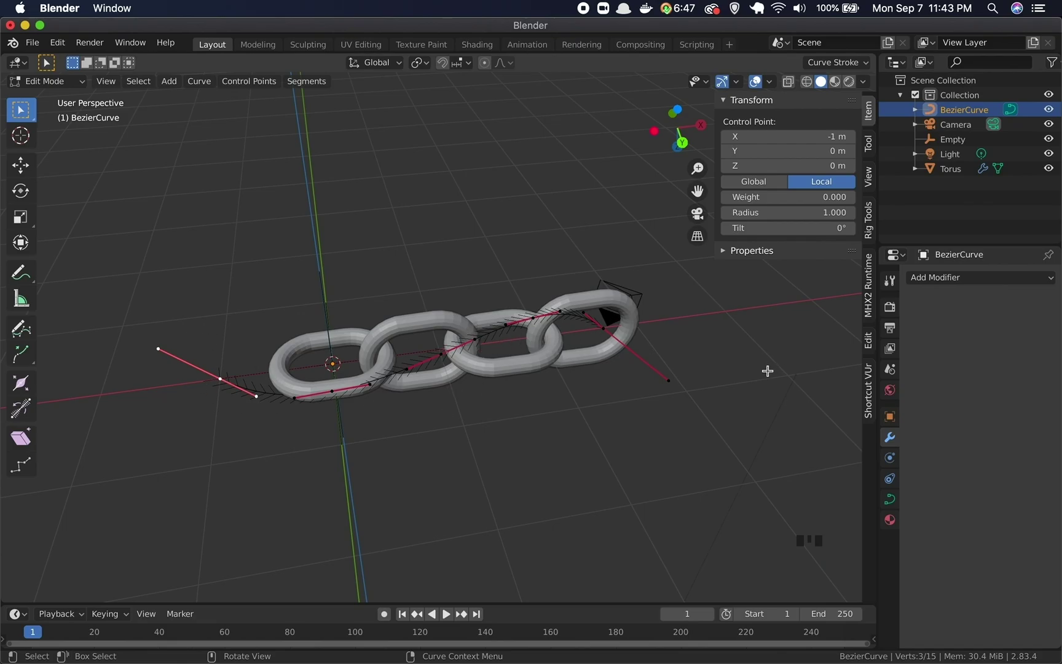
left_click(441, 354)
left_click(403, 332)
left_click(403, 332)
left_click(403, 332)
left_click(402, 329)
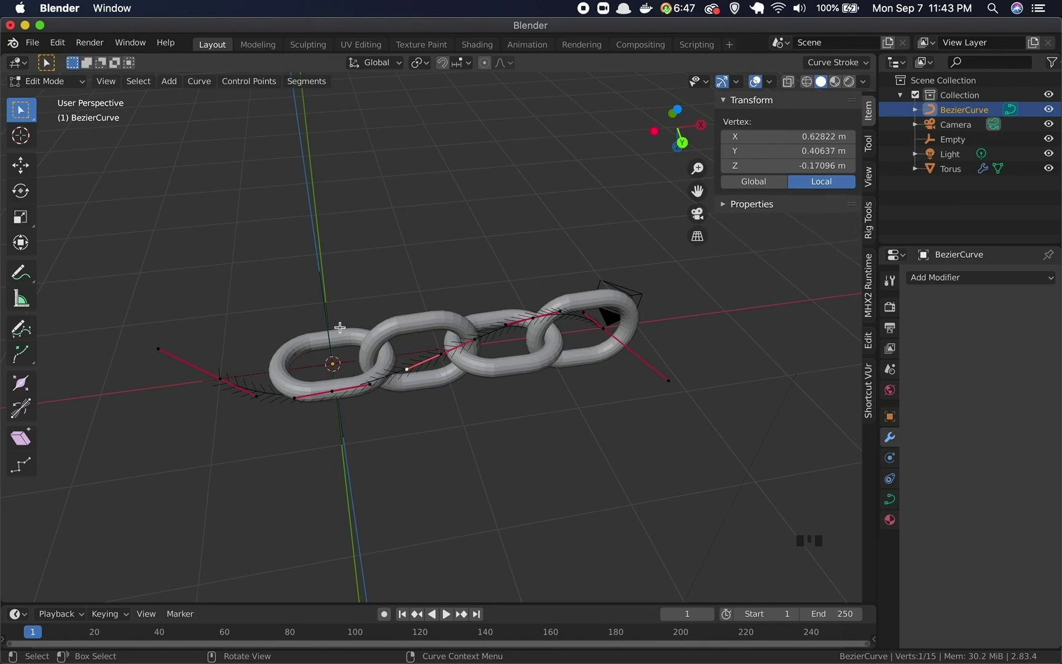
Set the chain's Array modifier to the Fit Curve type with BezierCurve as its curve
key("Tab")
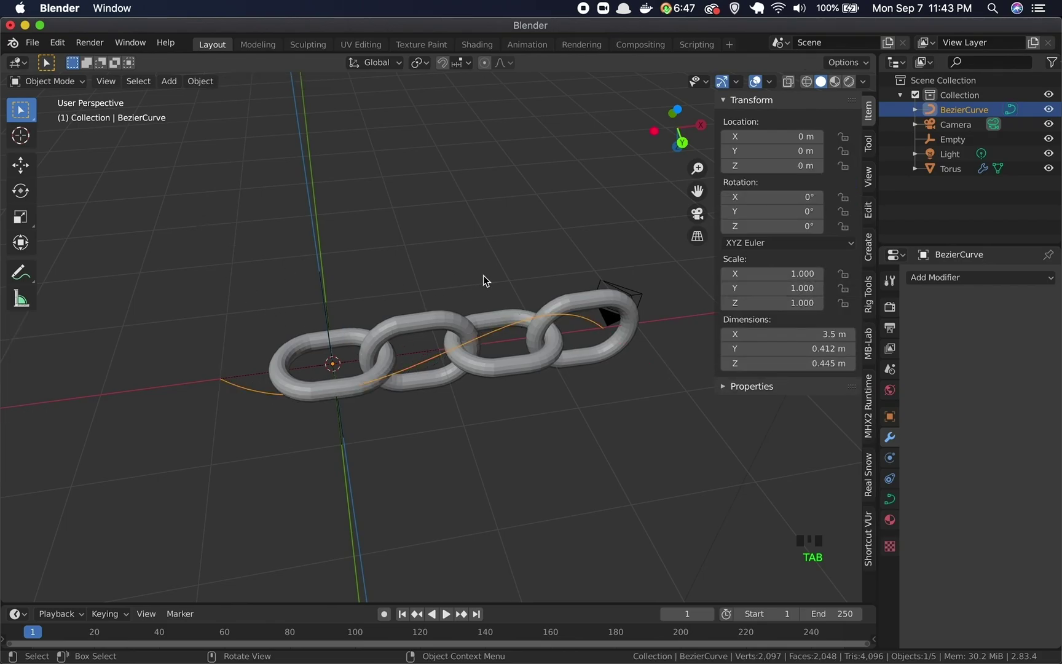
left_click(543, 413)
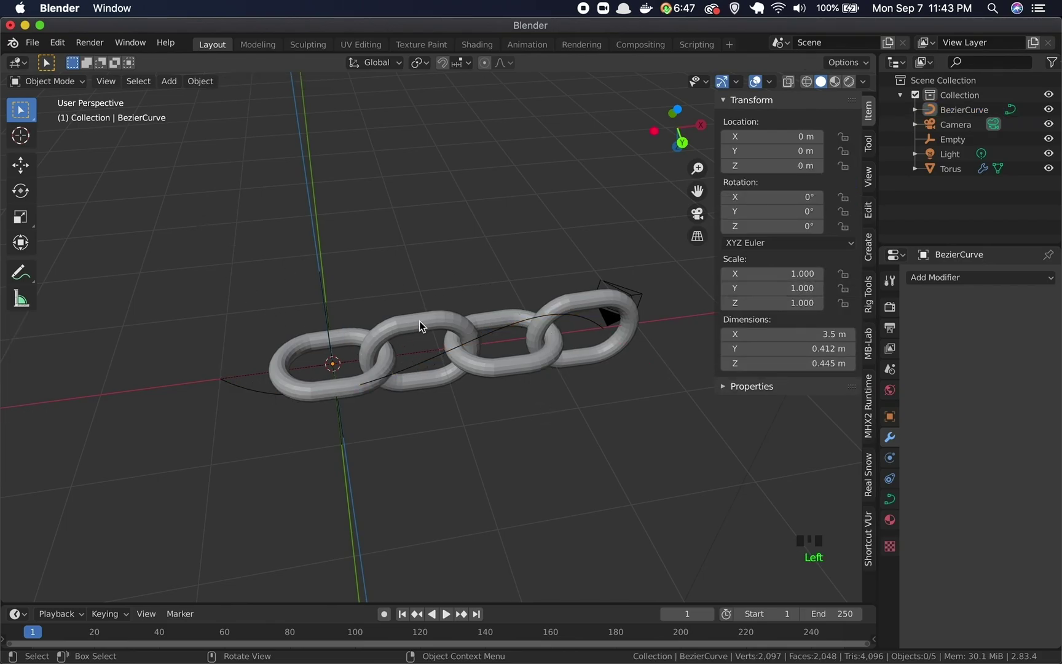
left_click(420, 321)
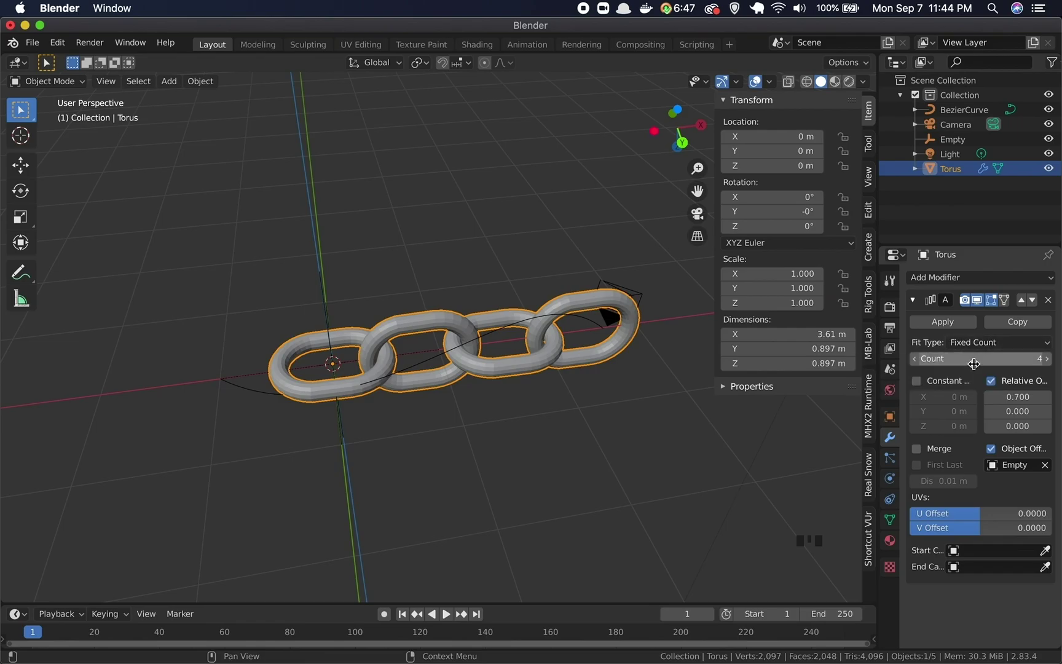
left_click(993, 346)
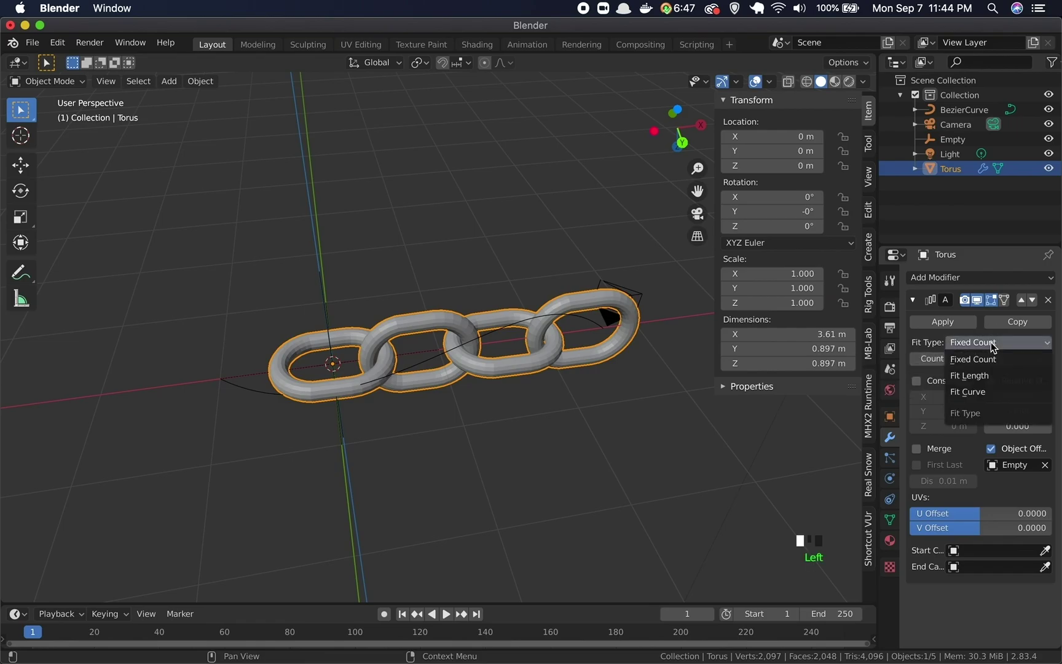
left_click(980, 395)
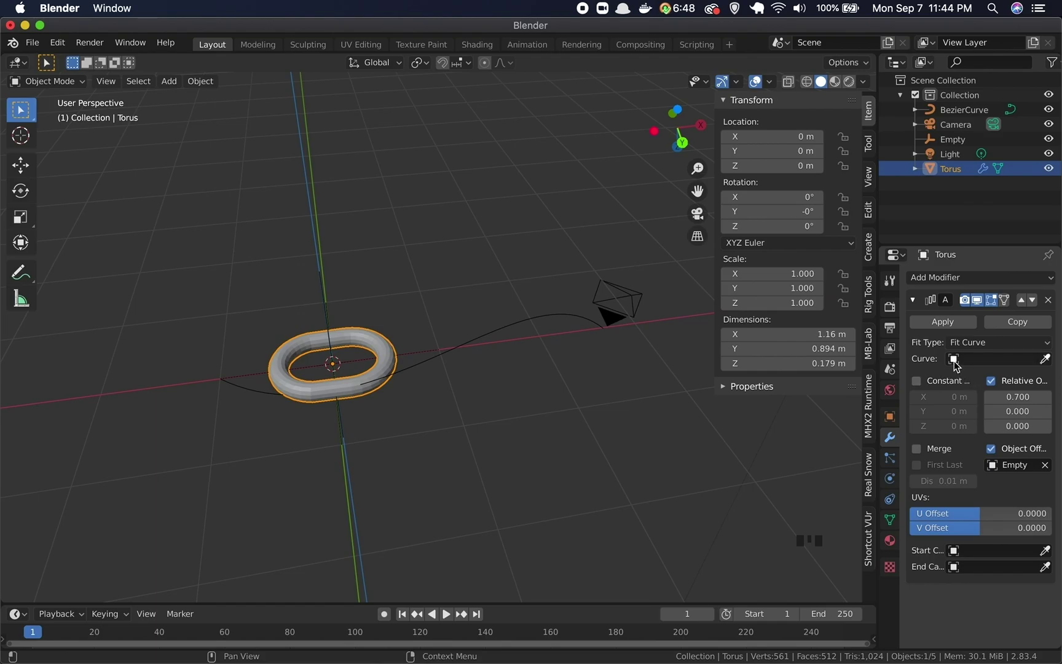
left_click(1045, 360)
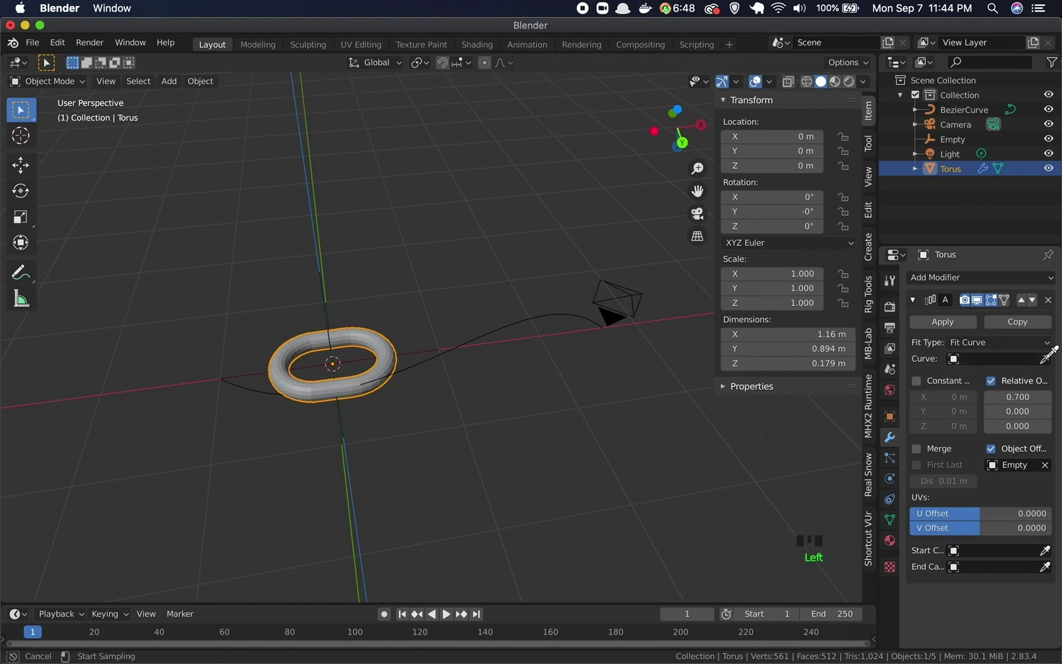
left_click(537, 316)
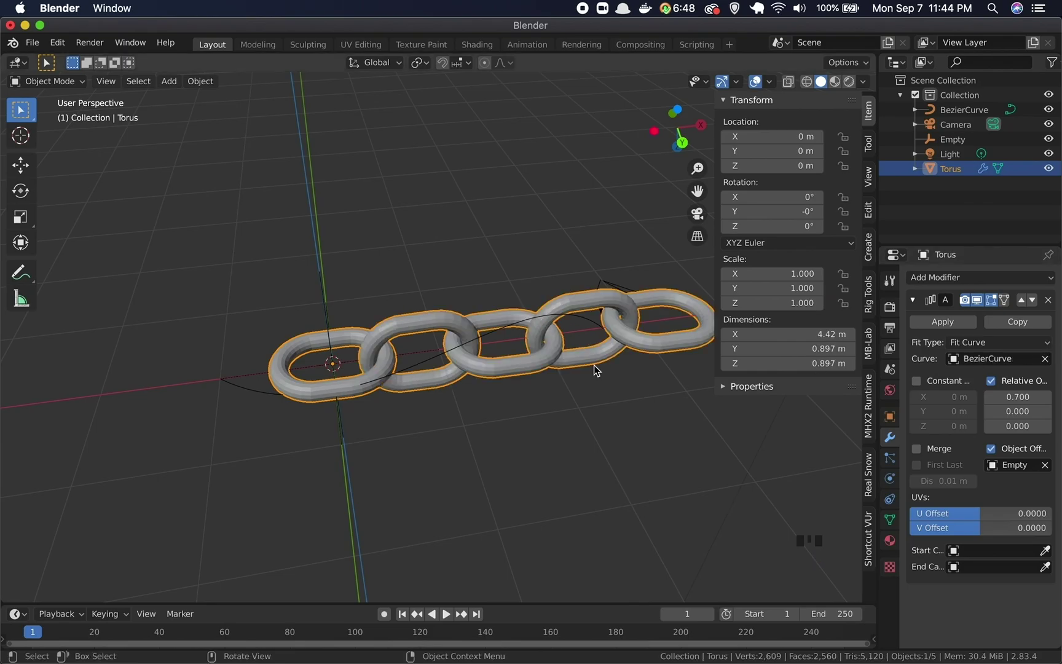
Clear the Array modifier's curve, assign BezierCurve again from the object list, and enable Constant Offset
left_click(1045, 359)
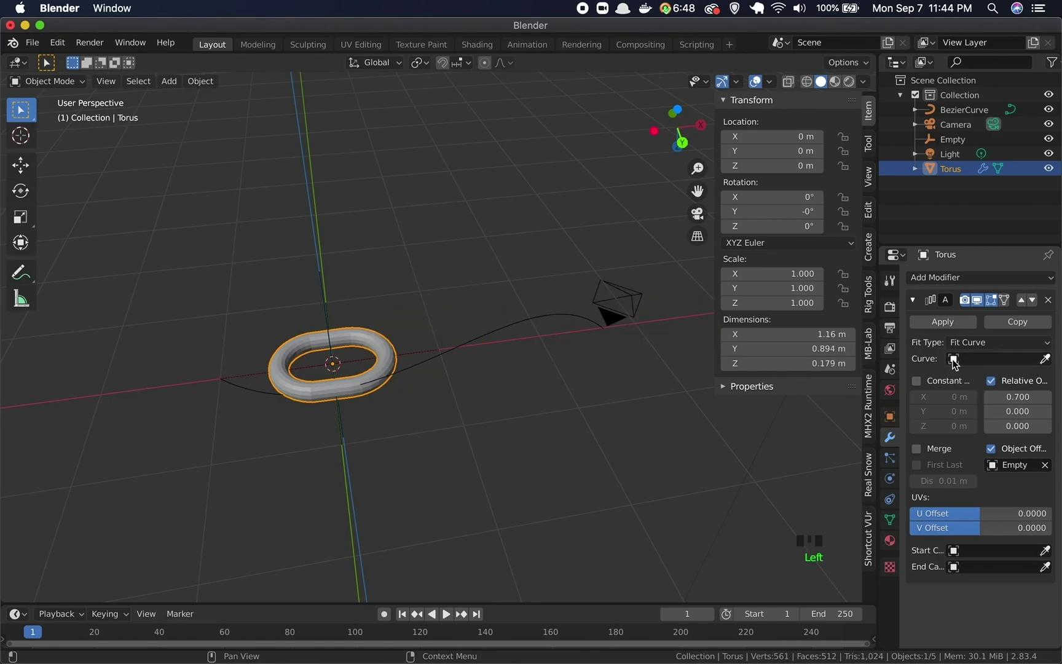
left_click(954, 360)
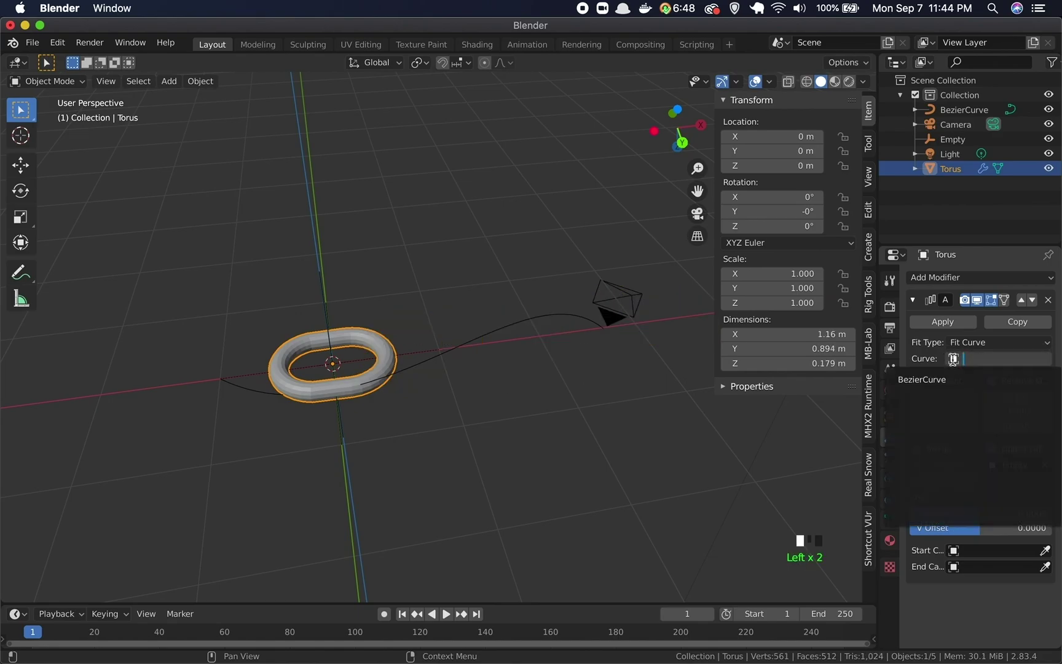
left_click(930, 381)
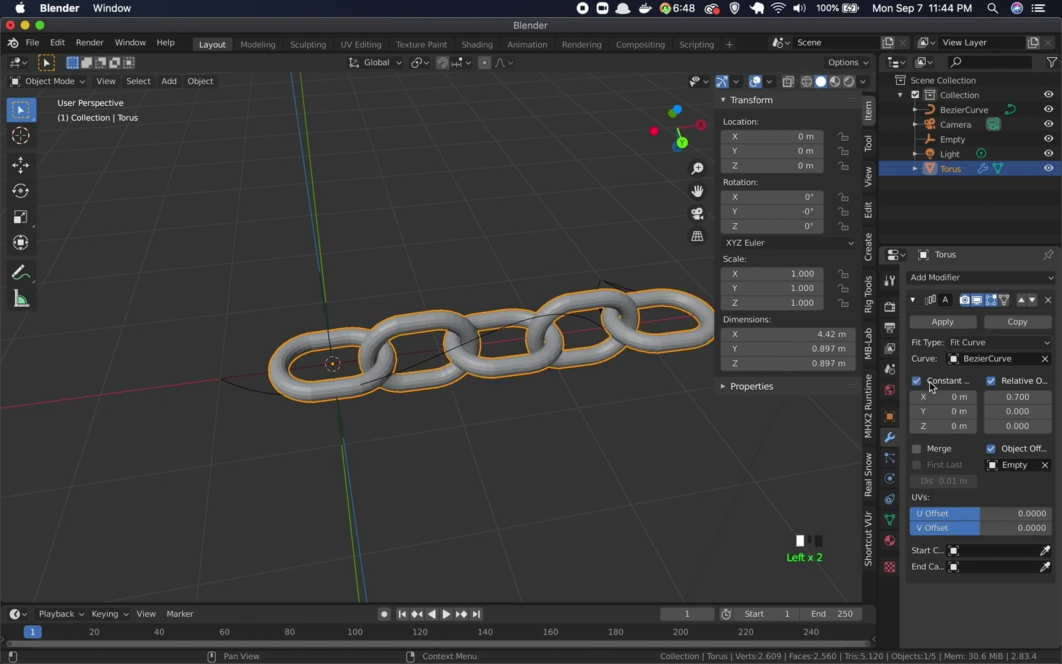
Move the Bezier curve's end control point by about 0.89 m in X, -1.46 m in Y and -0.56 m in Z, and return to Object Mode
middle_click_drag(578, 427, 549, 407)
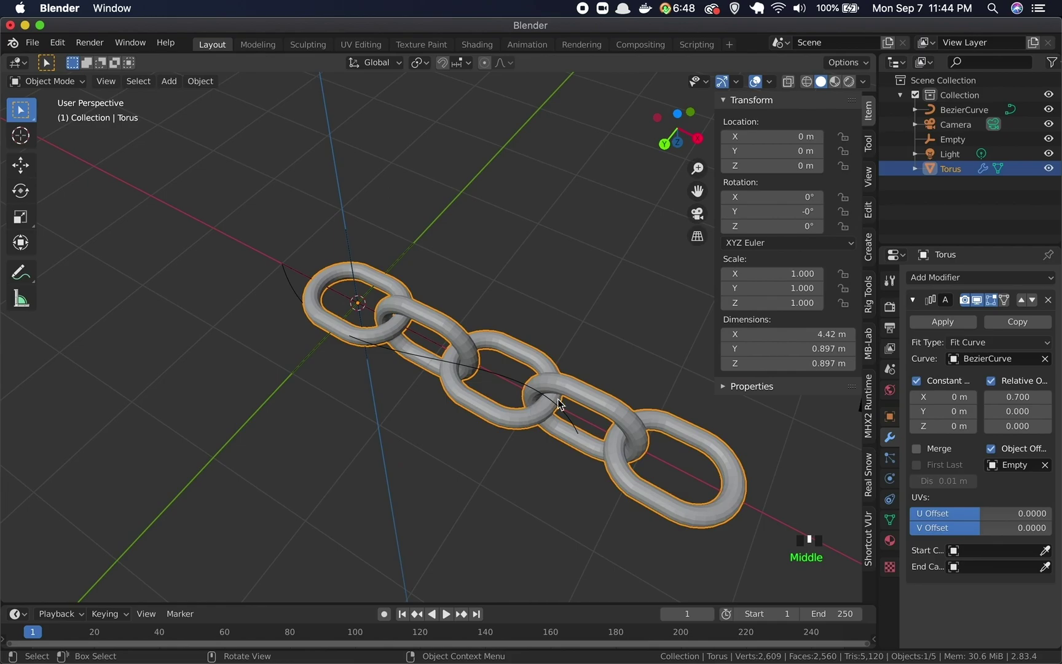
left_click(291, 282)
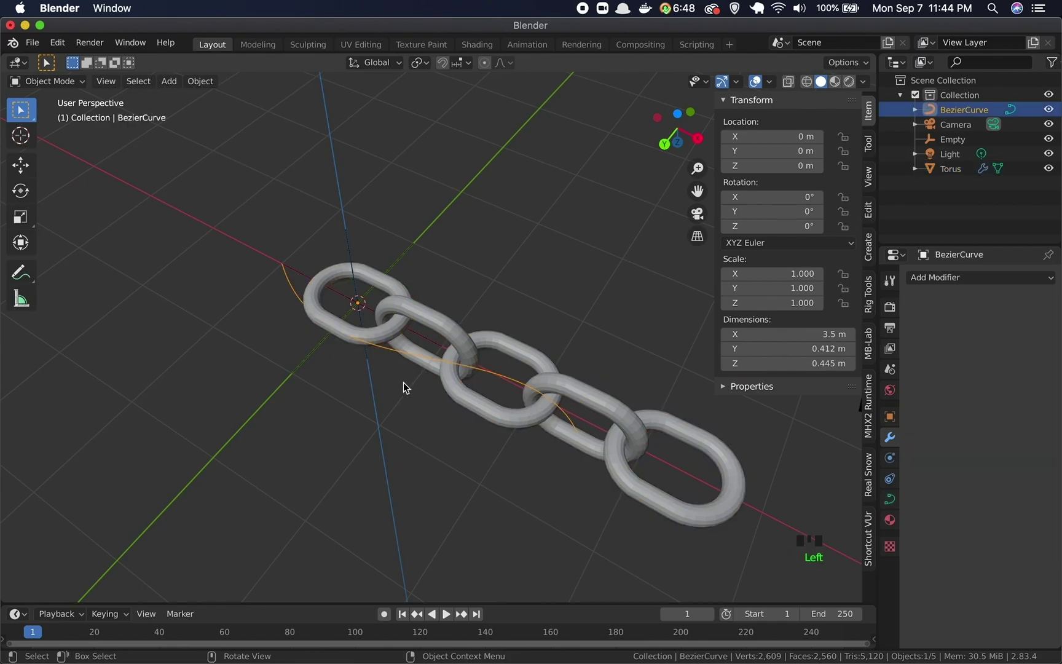
key("Tab")
left_click(576, 436)
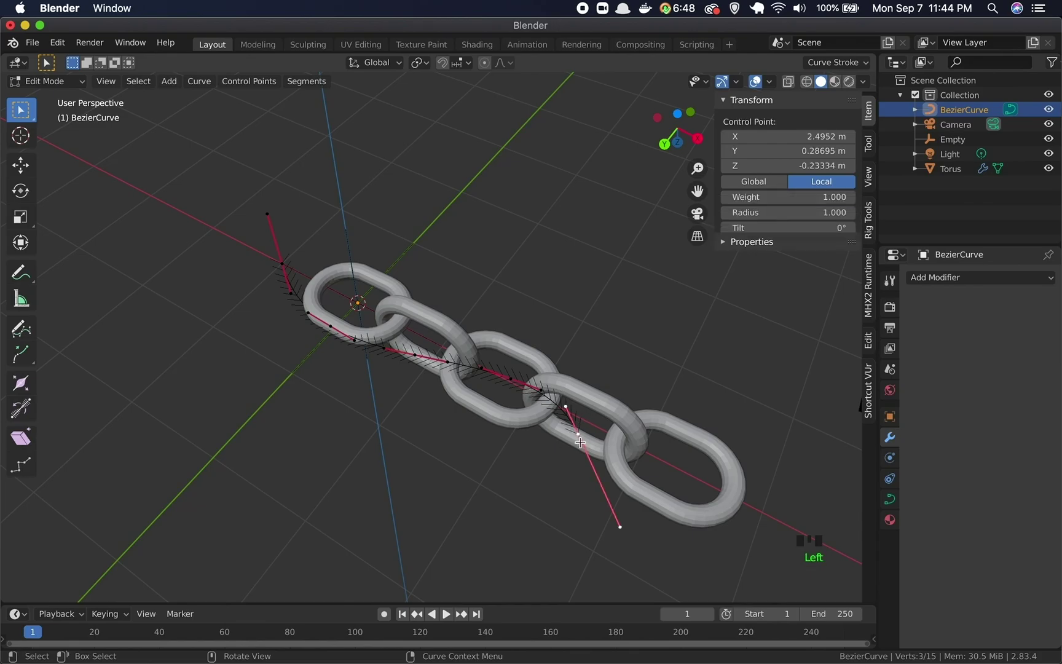
key("g")
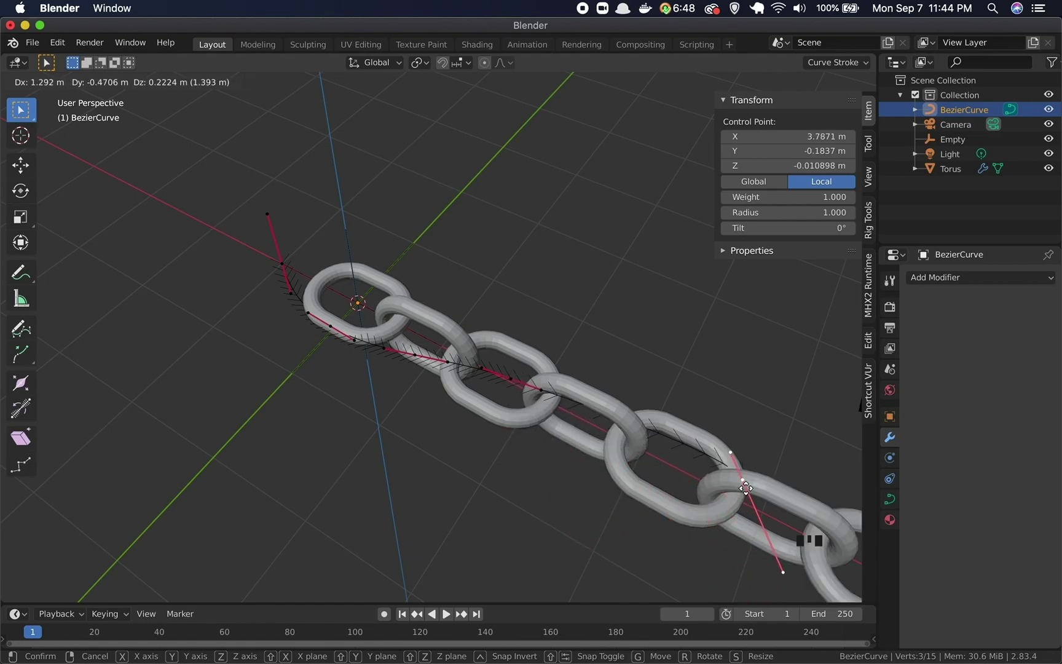
left_click(772, 314)
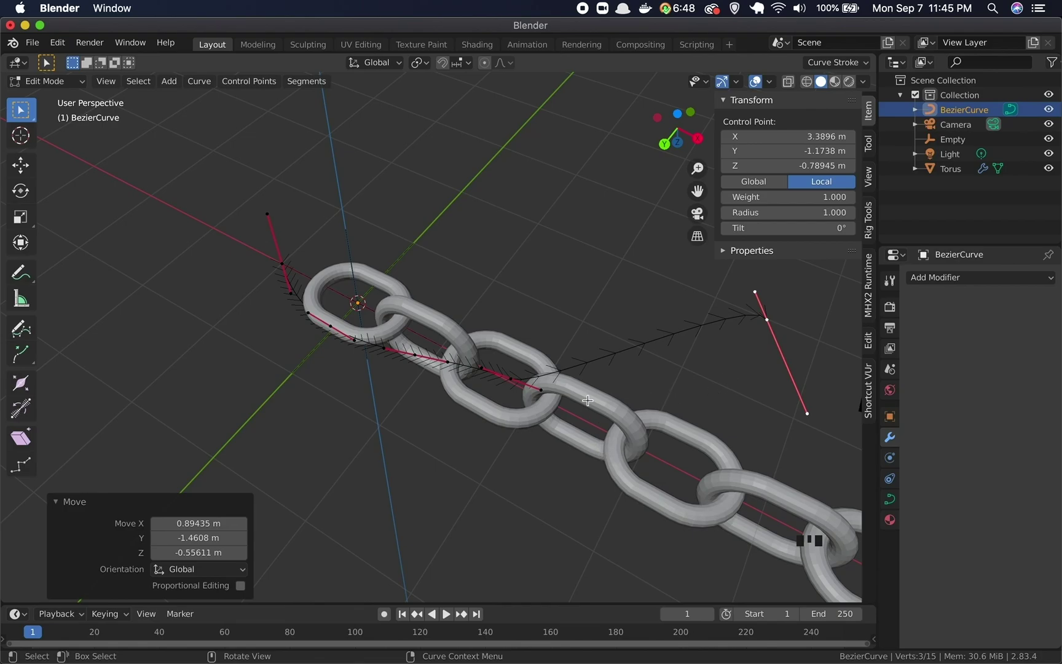
key("Tab")
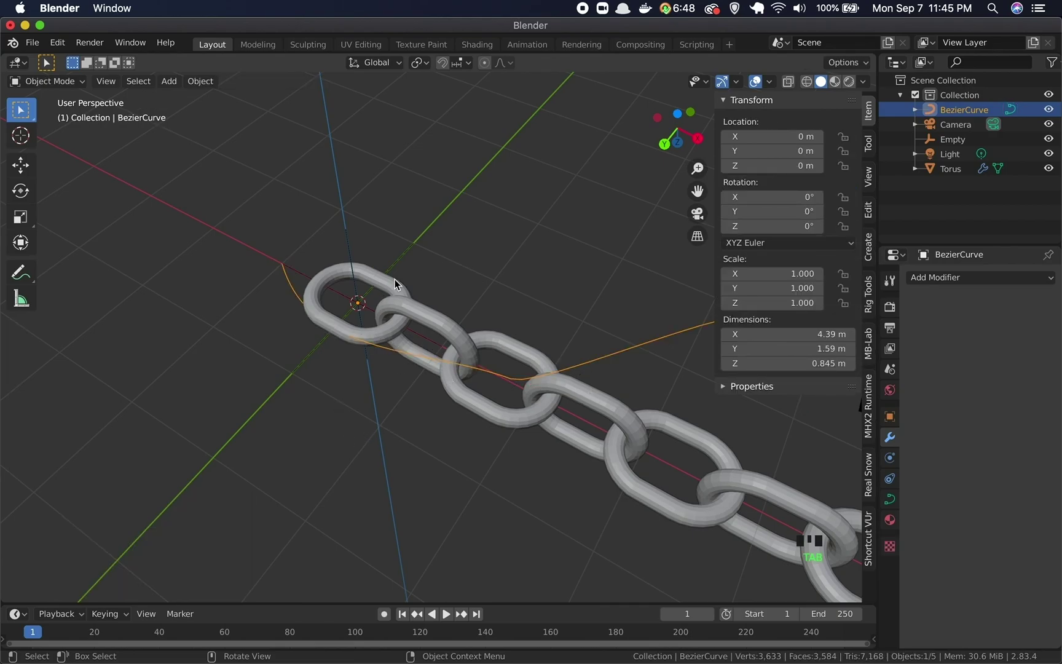
Select the chain and collapse the settings of its Array modifier
left_click(573, 505)
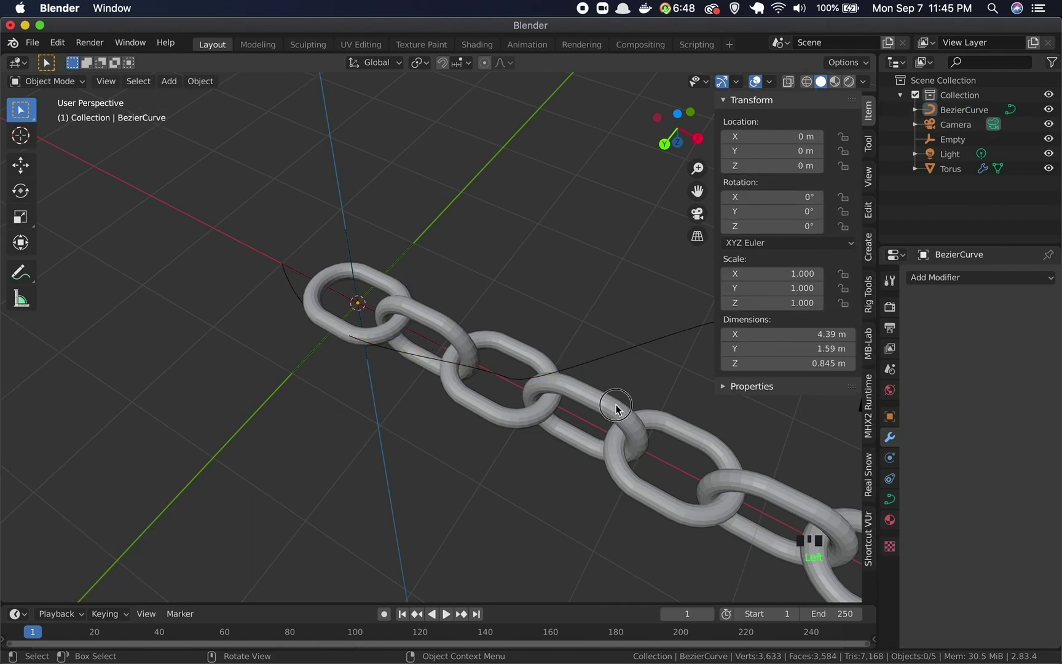
left_click(616, 406)
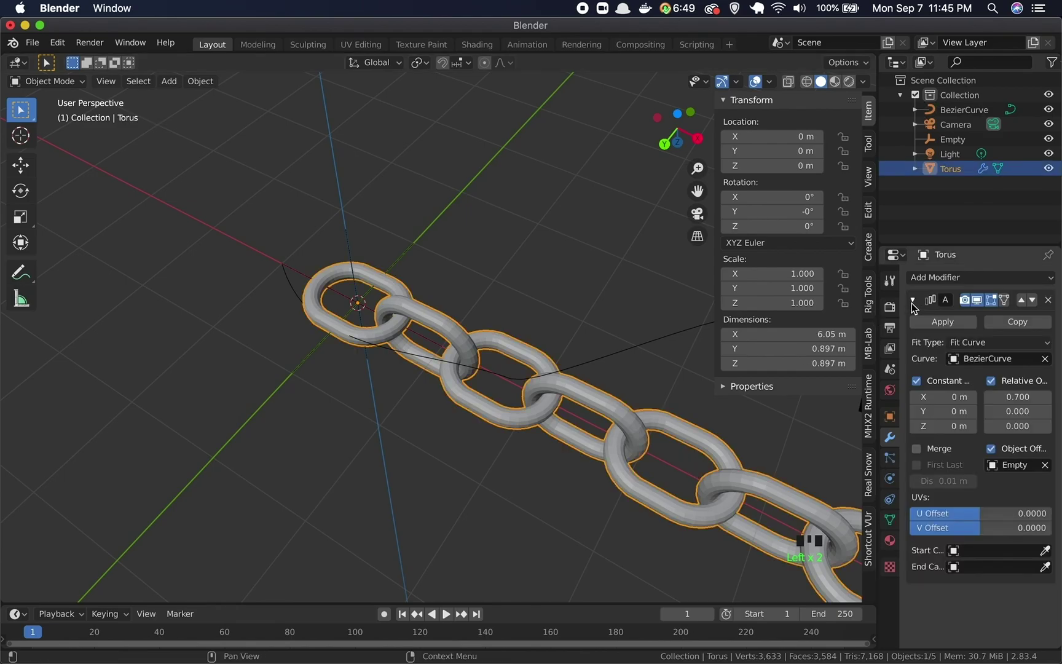
left_click(907, 300)
left_click(913, 301)
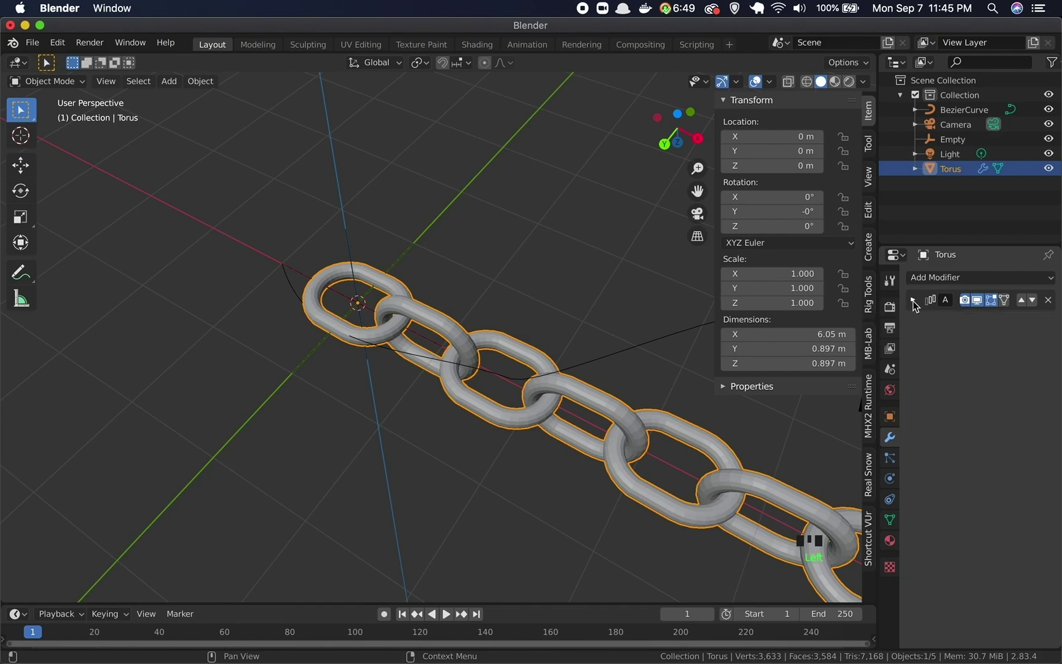
left_click(913, 300)
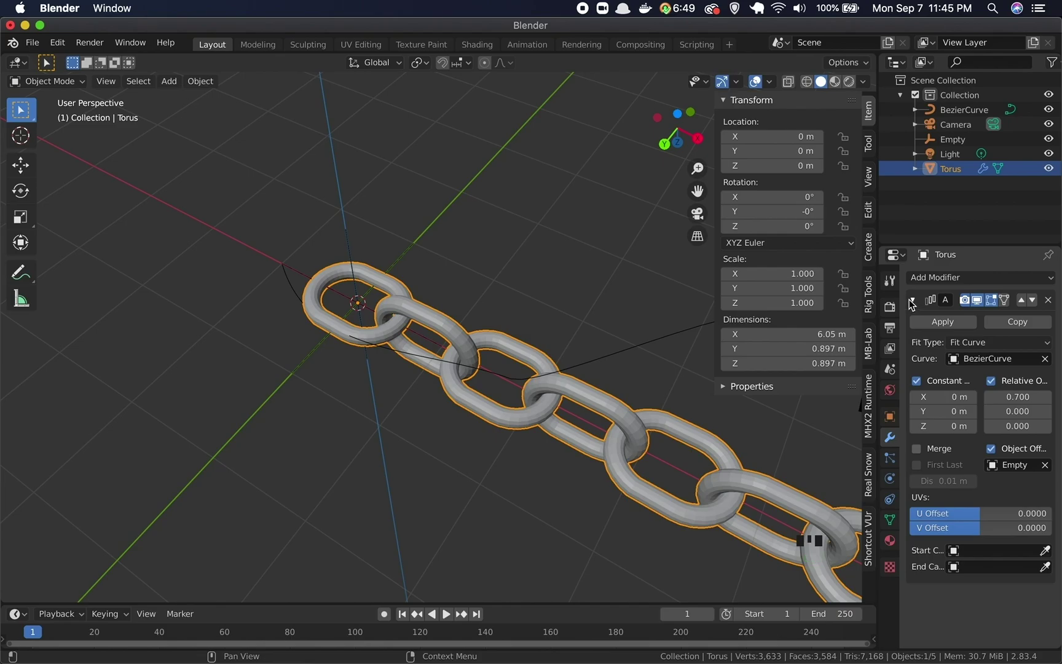
left_click(912, 302)
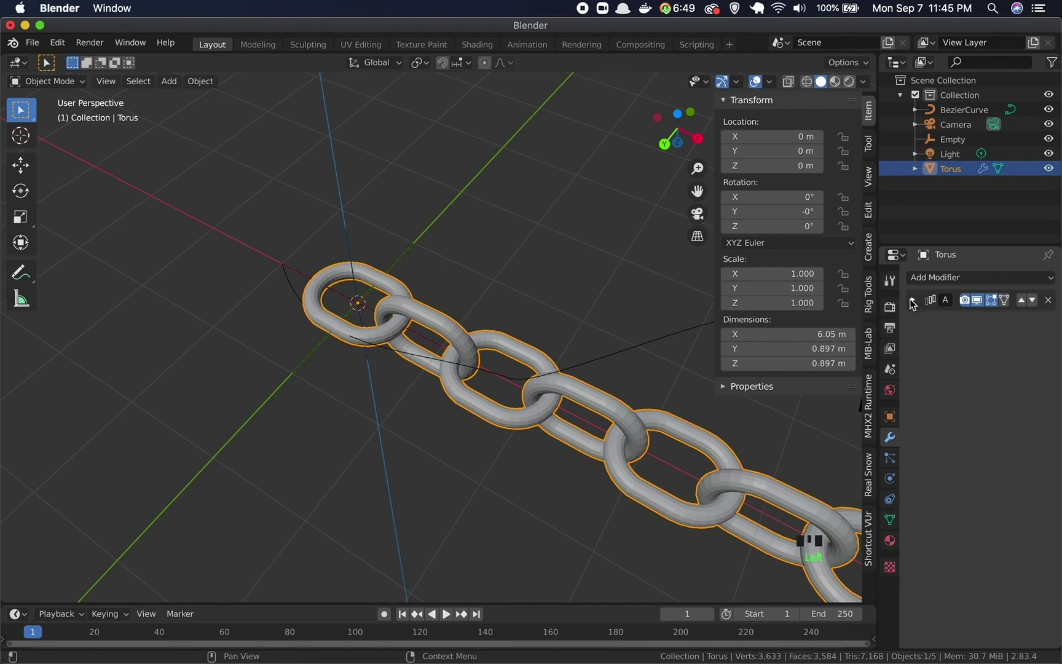
Add a Curve modifier to the chain and set BezierCurve as its deforming object
left_click(971, 280)
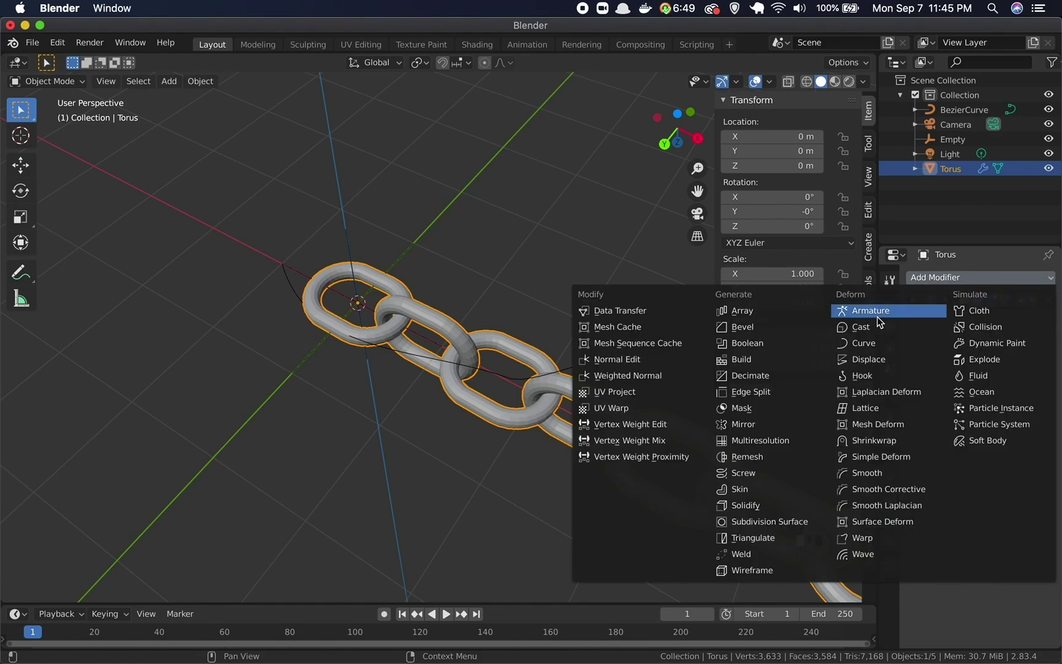
left_click(876, 343)
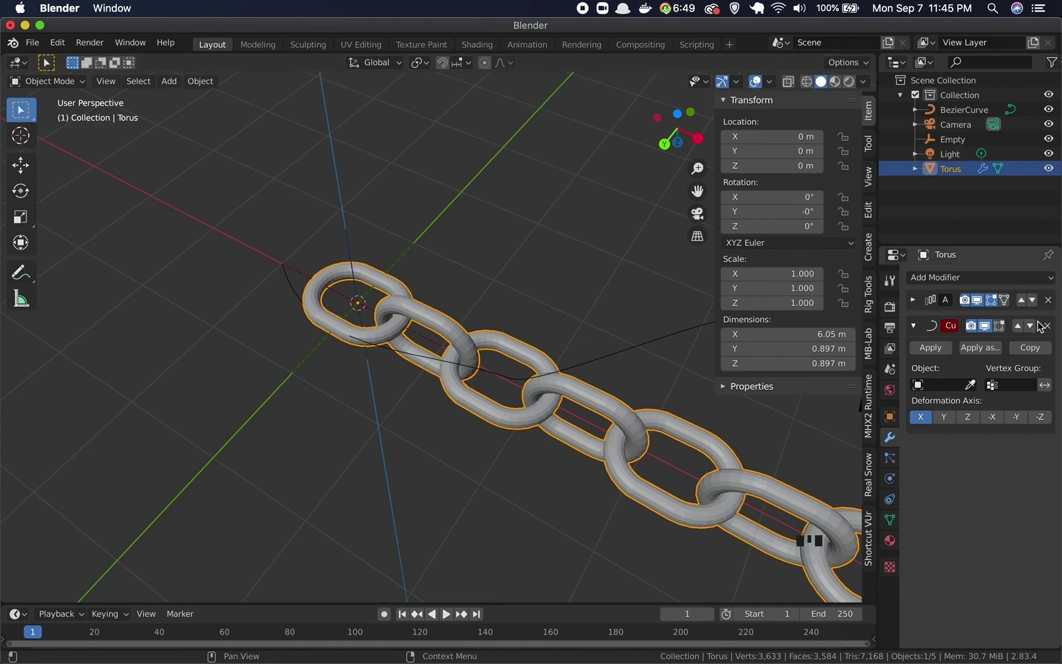
left_click(919, 388)
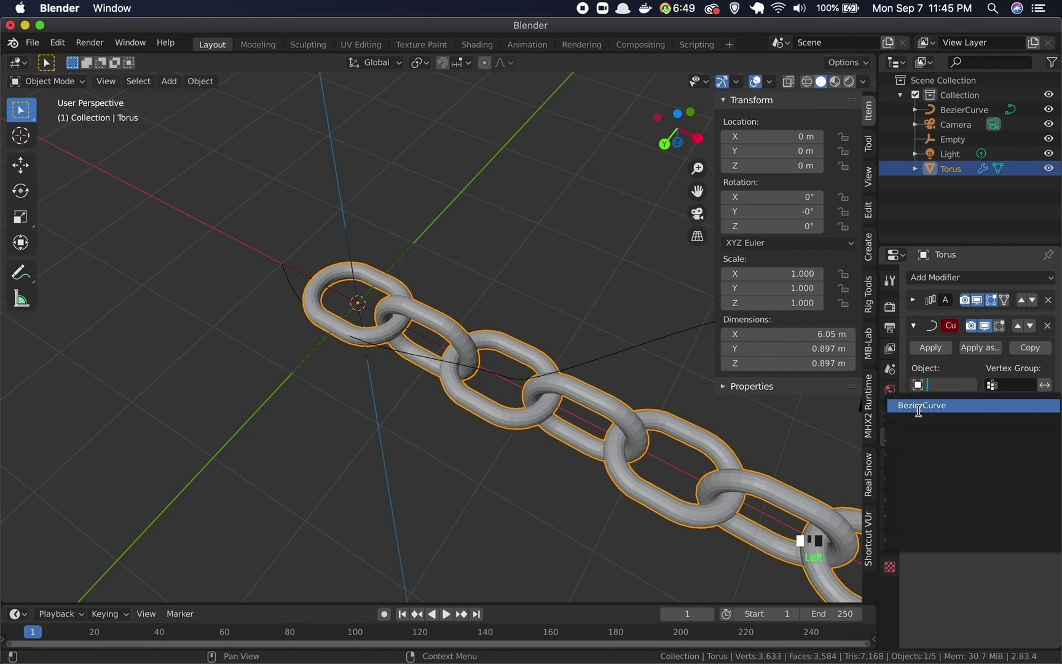
left_click(920, 406)
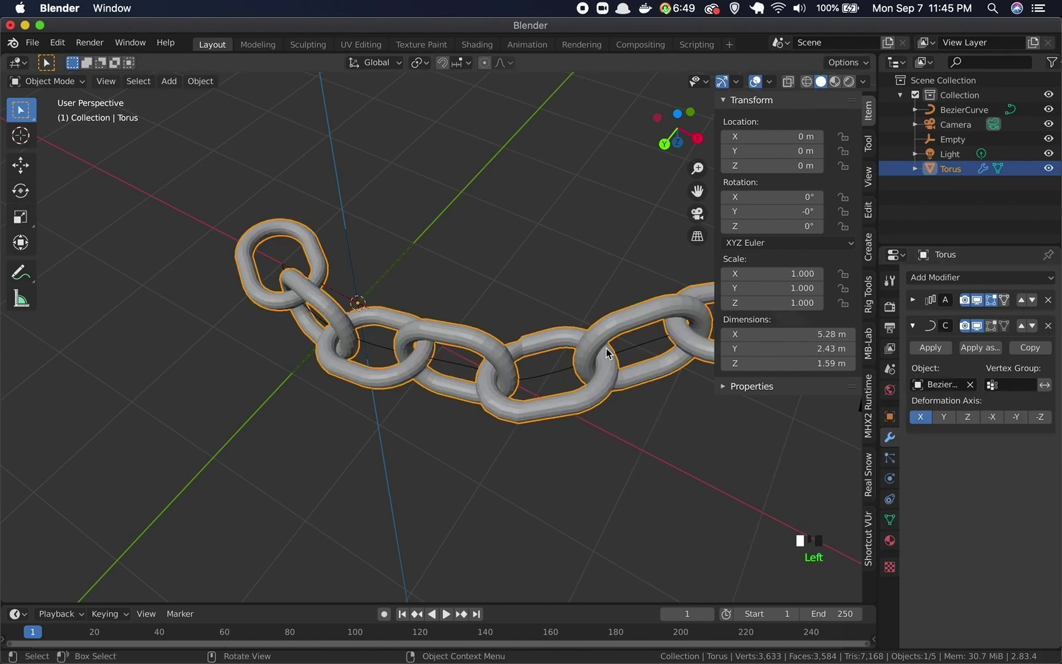
Move the outer handle of the curve's end point by about 0.73 m in X, -1.5 m in Y and -0.63 m in Z to straighten the last link
mouse_move(435, 392)
middle_mouse_down("shift")
mouse_move(405, 395)
mouse_move(432, 386)
middle_mouse_up("shift")
scroll(435, 384, "up", 2)
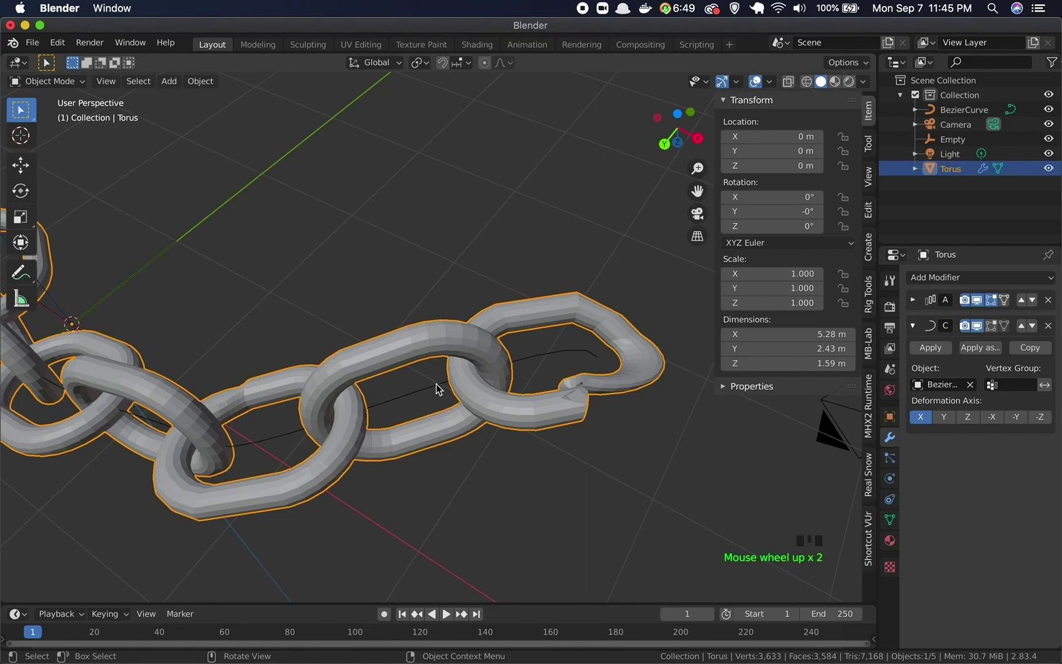
scroll(443, 377, "down", 3)
scroll(443, 380, "down", 2)
scroll(327, 380, "up", 1)
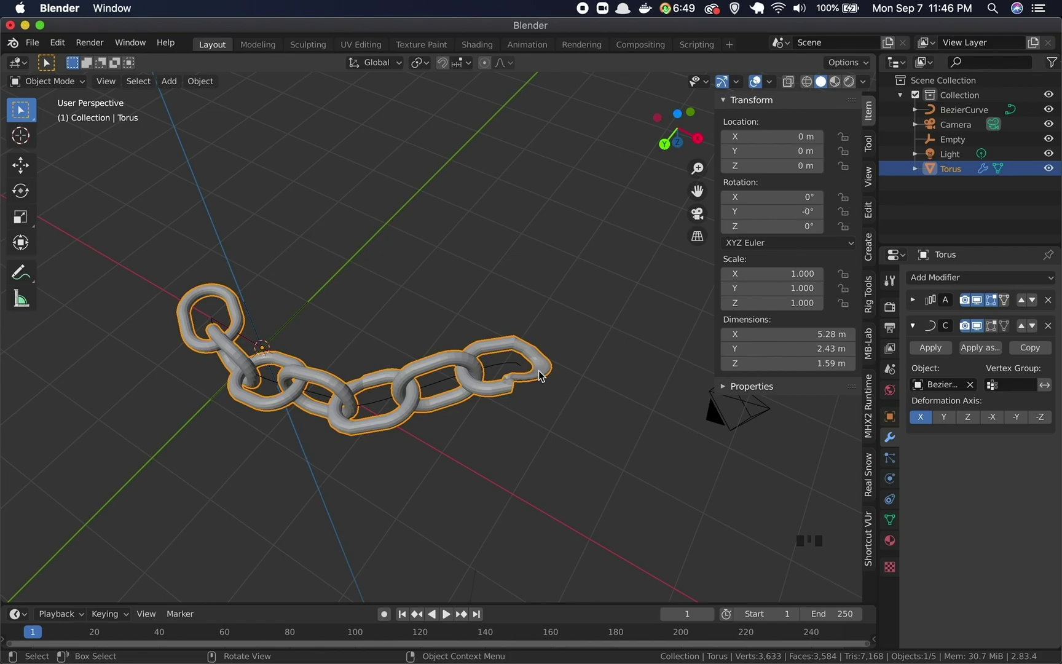
left_click(503, 365)
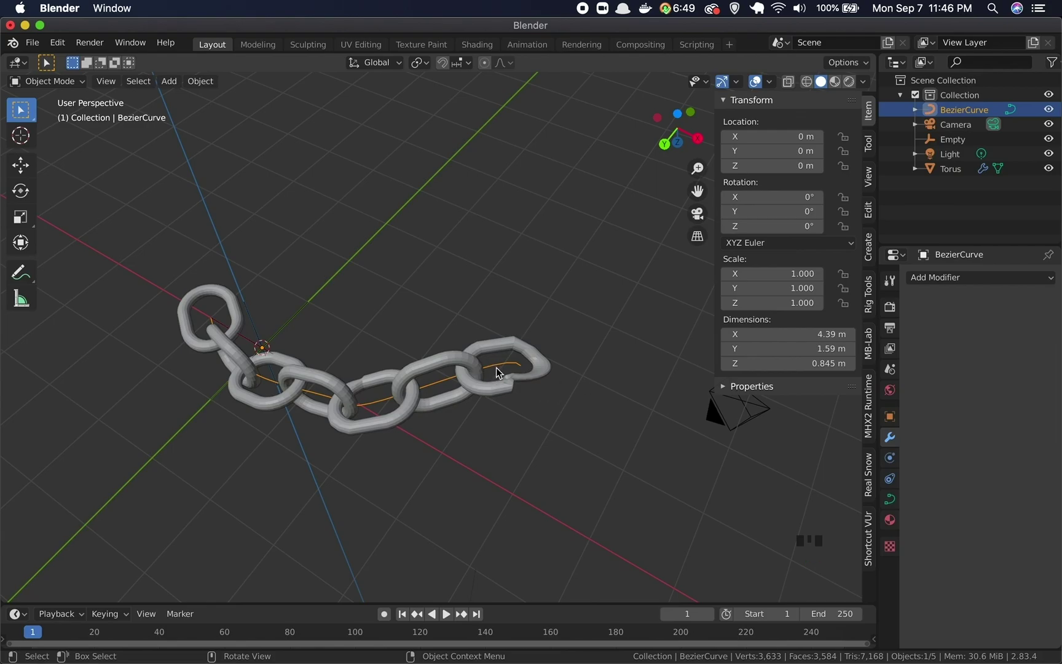
key("Tab")
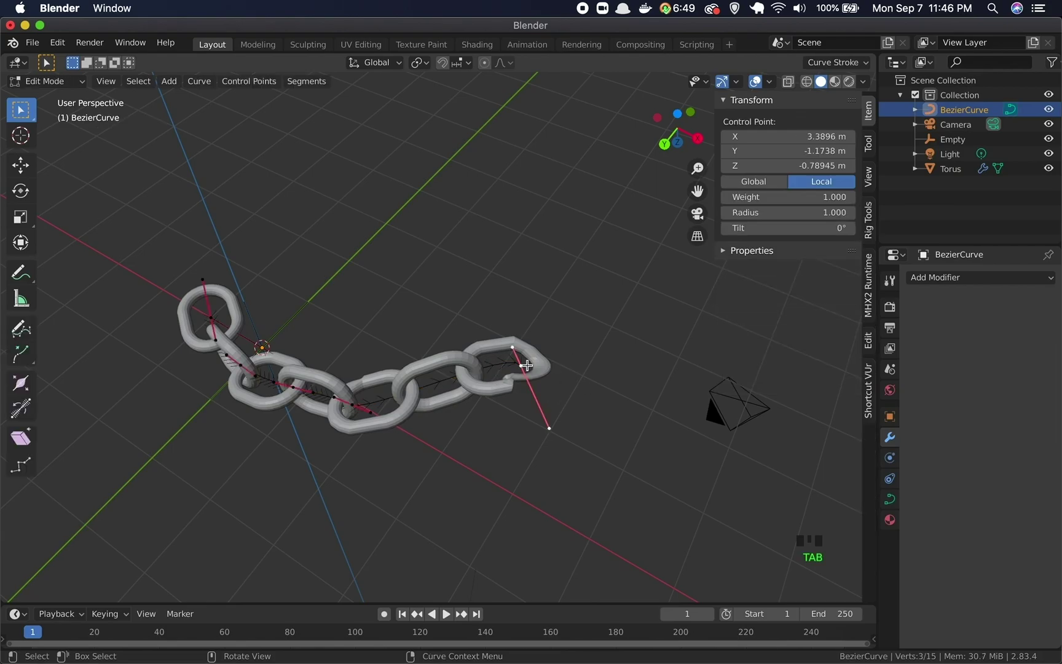
left_click(522, 365)
left_click(552, 431)
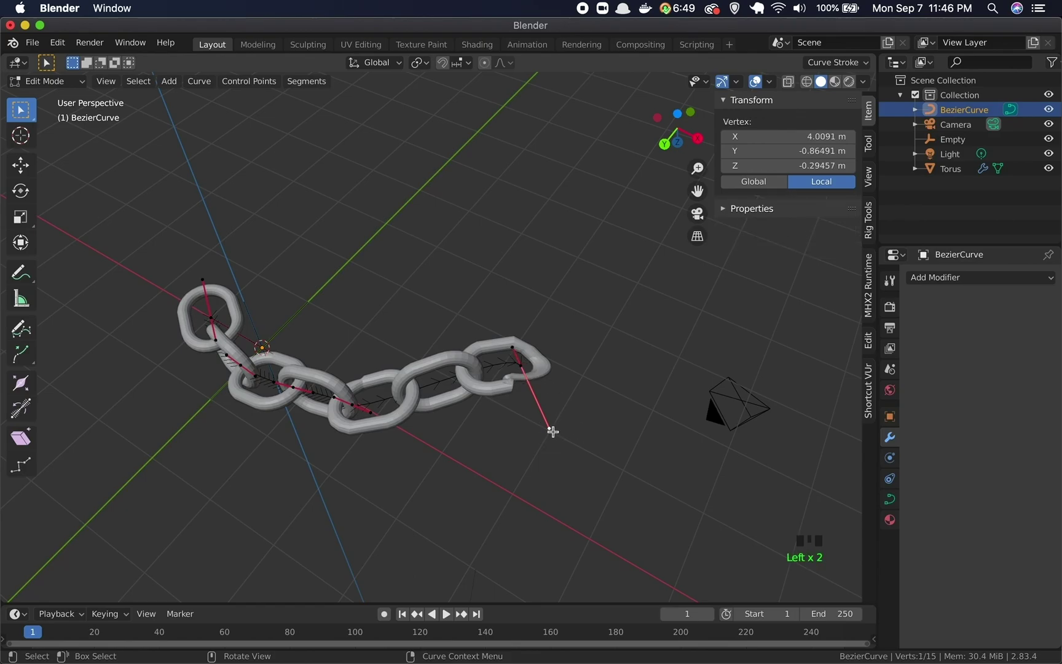
key("g")
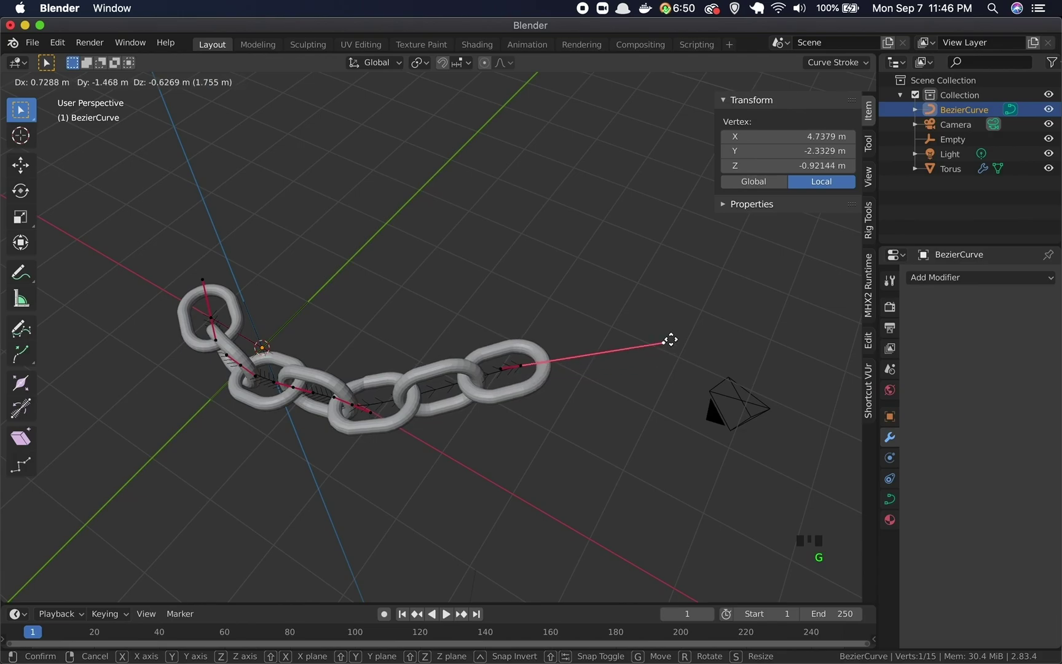
left_click(669, 339)
Move the control point next to the curve's end by about 0.63 m in X, -0.22 m in Y and 0.11 m in Z
left_click(352, 411)
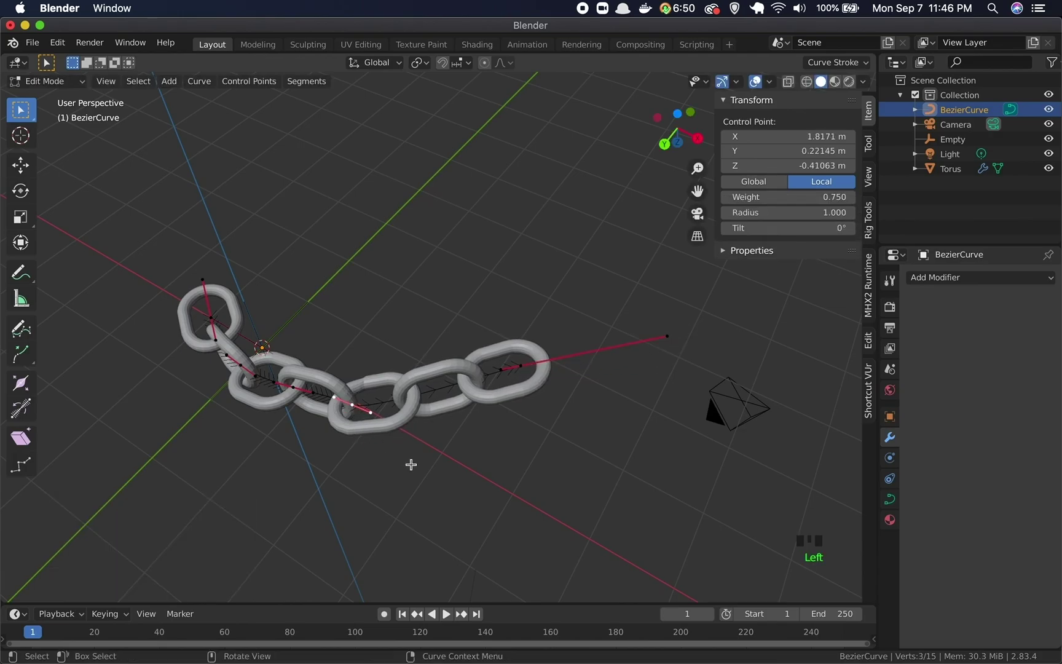
key("g")
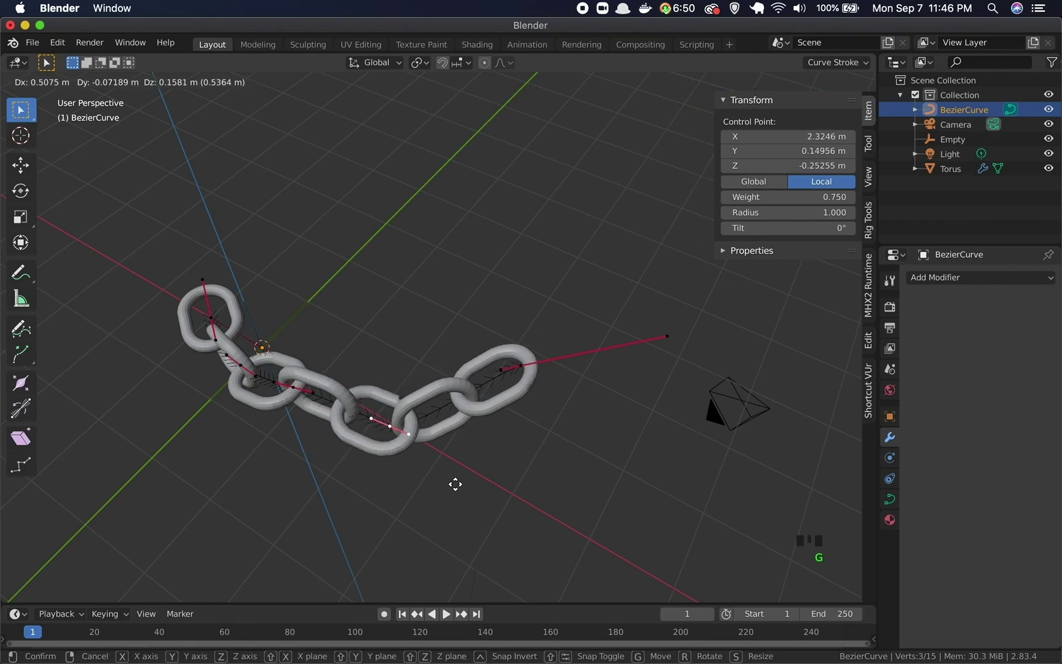
left_click(463, 482)
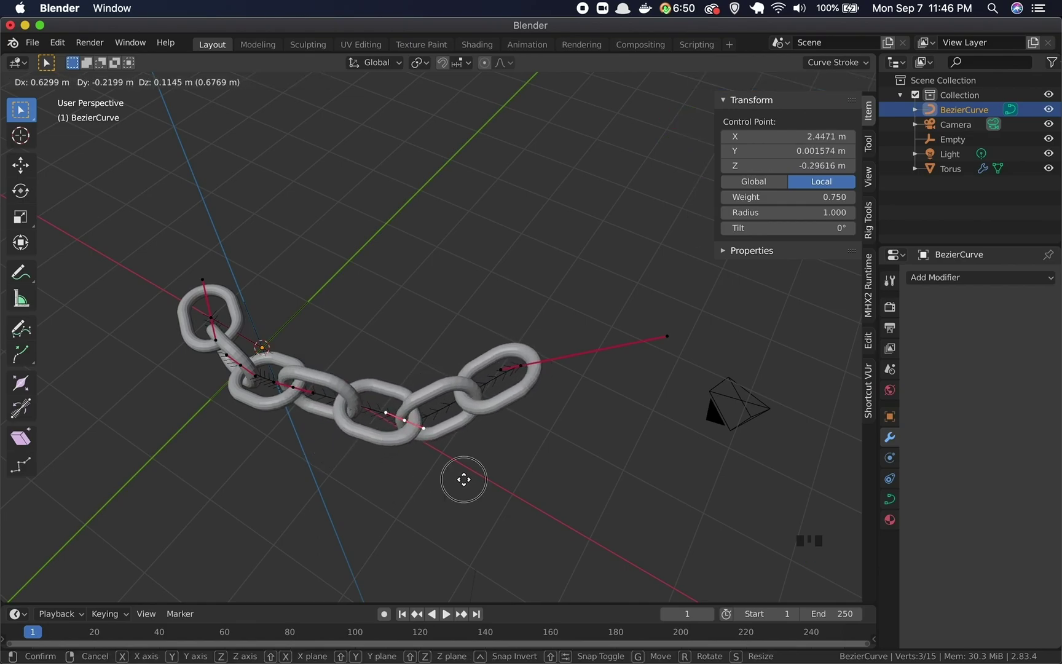
scroll(509, 426, "up", 2)
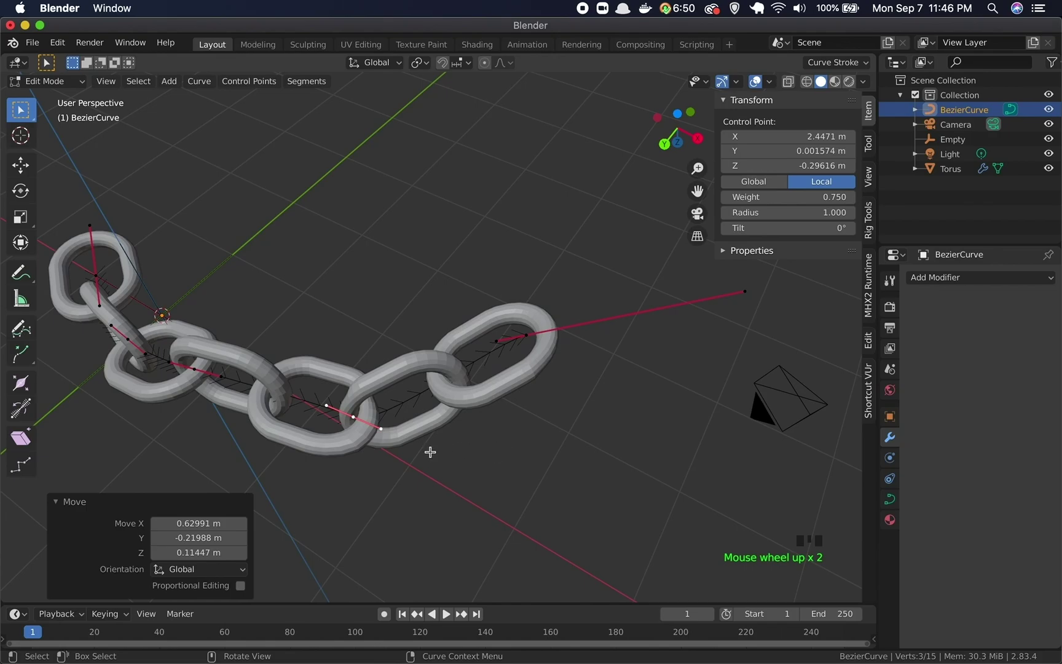
Move the curve's end control point by about 0.45 m in X, 0.3 m in Y and 0.62 m in Z
middle_click_drag(384, 464, 507, 401, "shift")
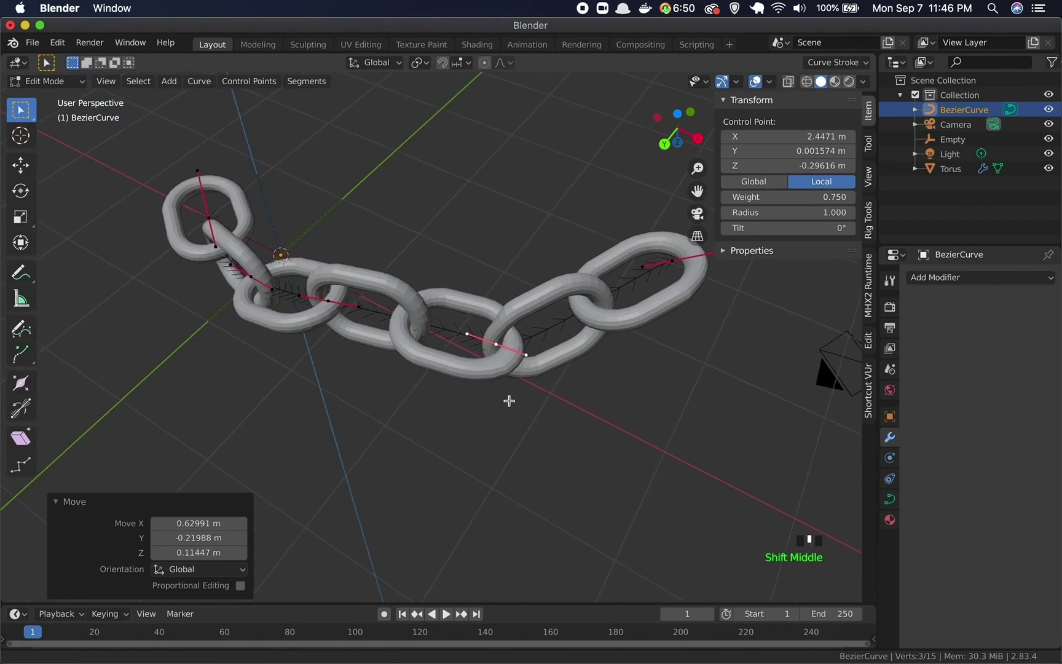
left_click(529, 356)
middle_click_drag(586, 407, 596, 317, "shift")
middle_click_drag(576, 361, 524, 201)
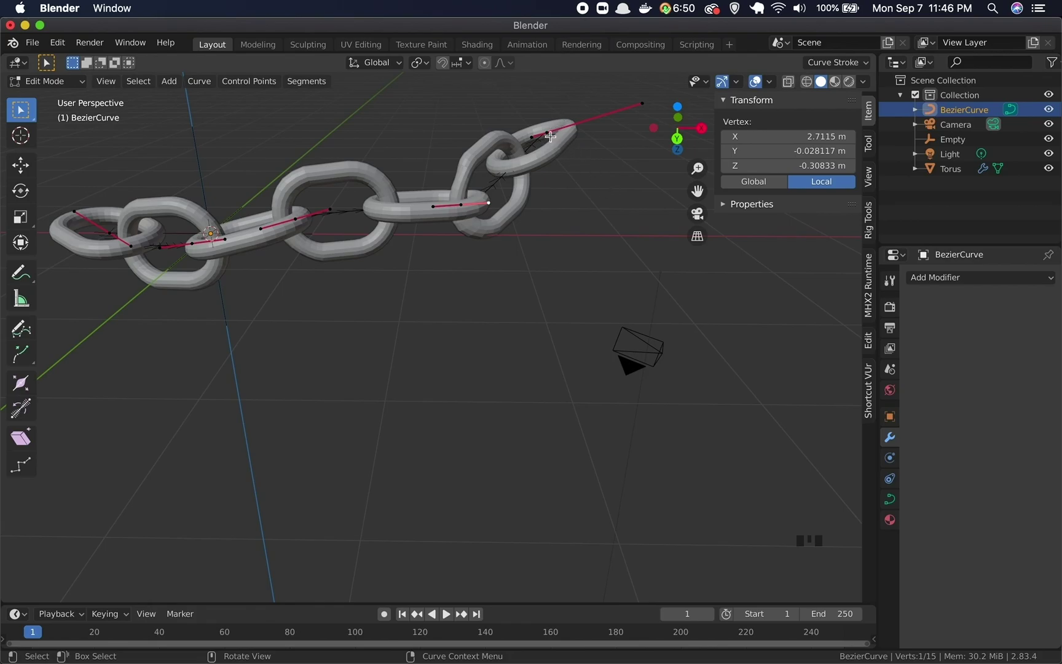
left_click(585, 179)
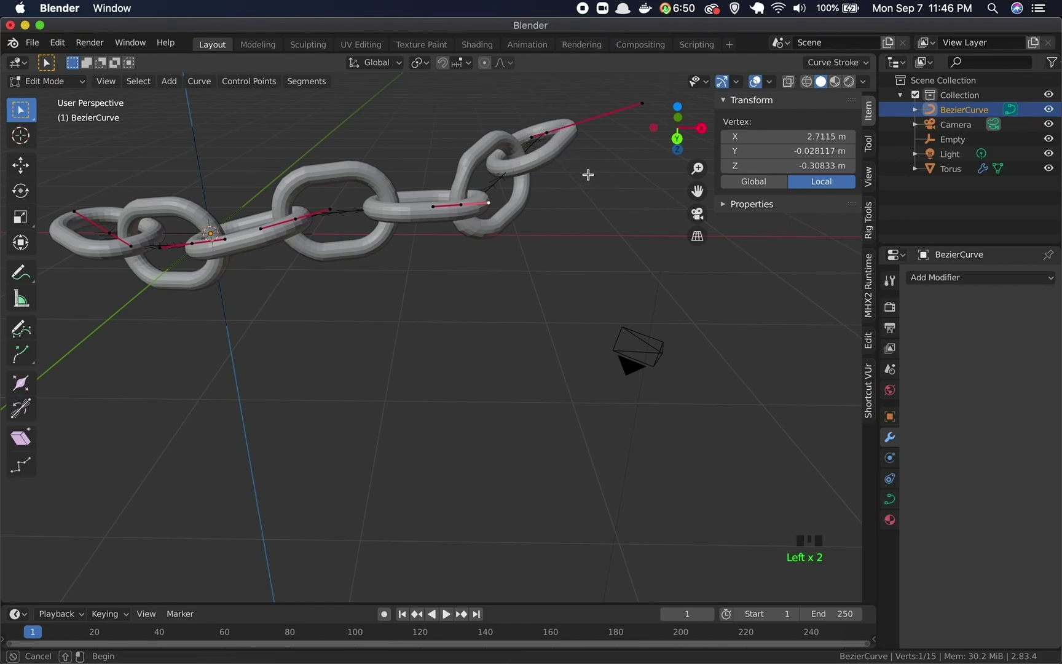
left_click(550, 136)
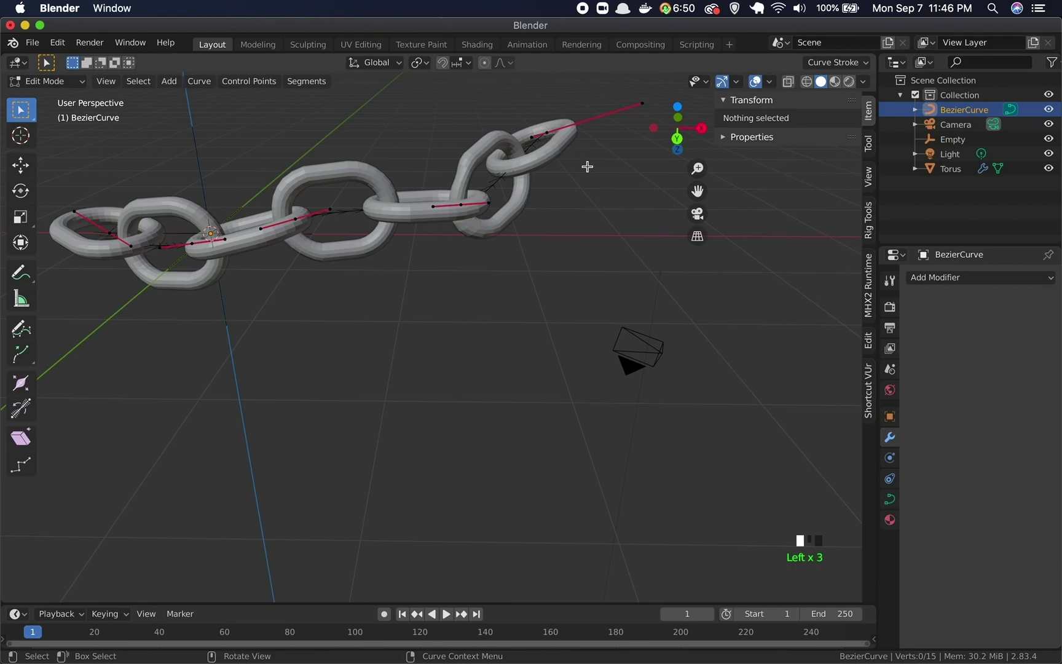
left_click(547, 132)
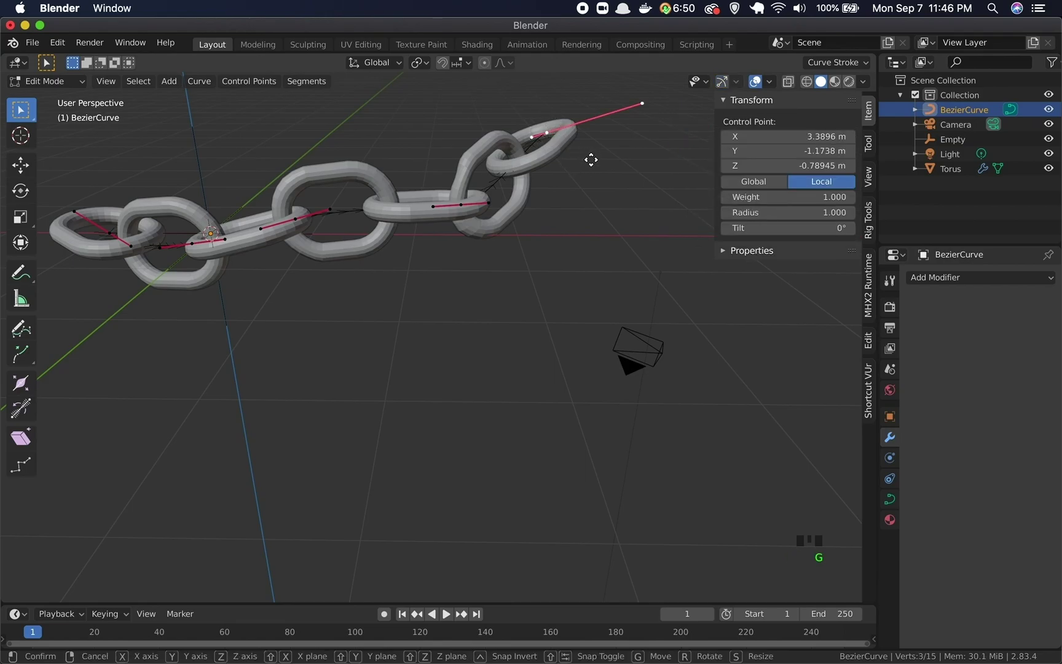
key("g")
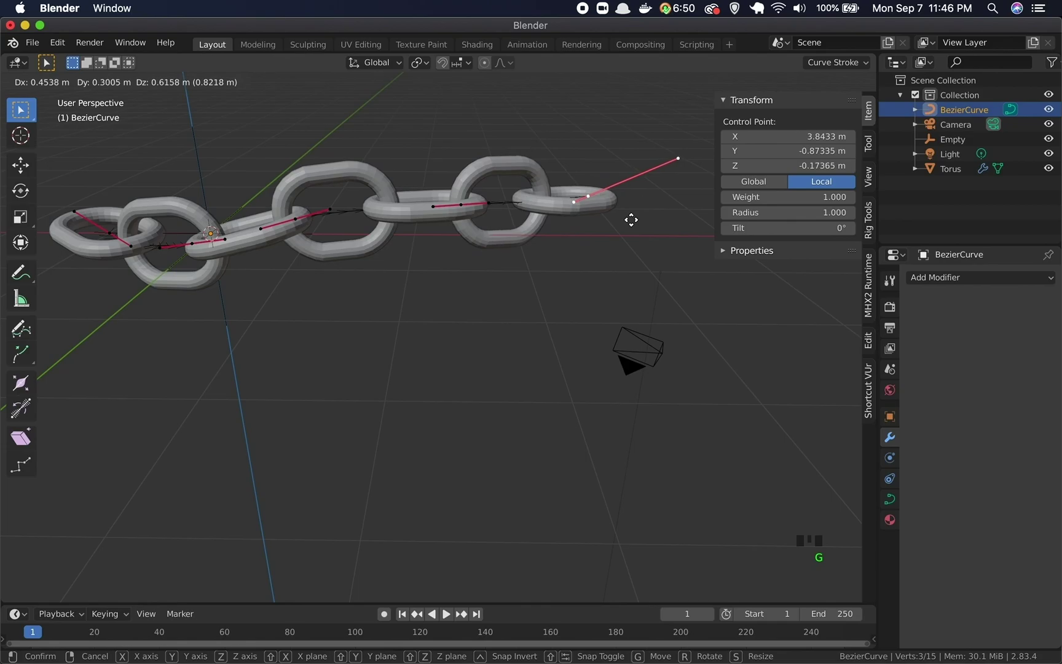
left_click(609, 233)
Move the control point next to the curve's end by about 0.03 m in X, 0.1 m in Y and 0.18 m in Z
middle_click_drag(557, 305, 532, 313)
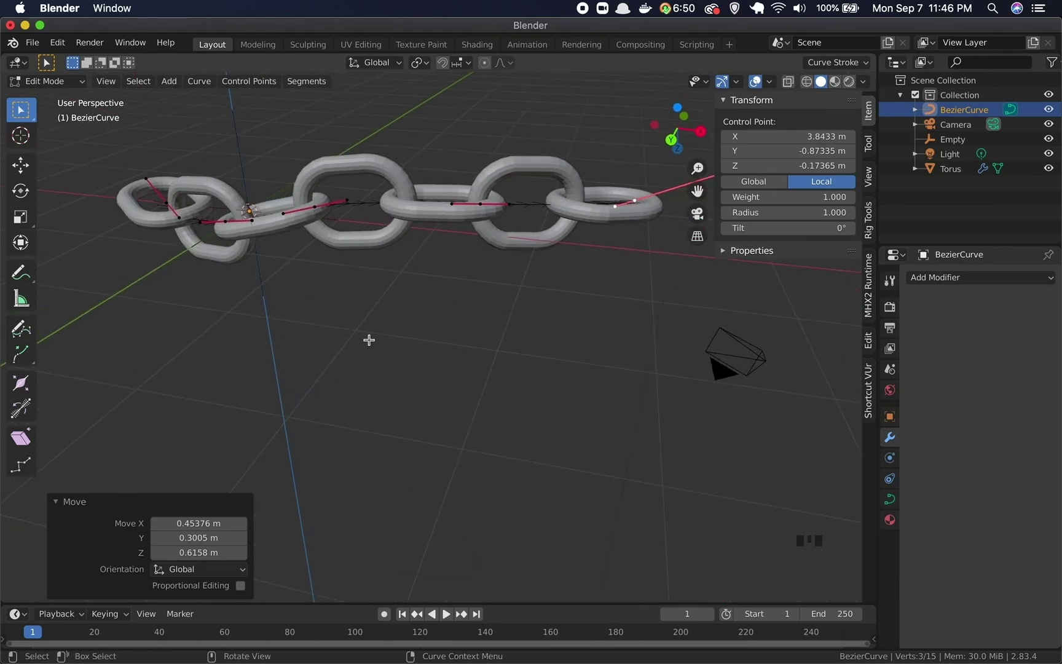
left_click(480, 203)
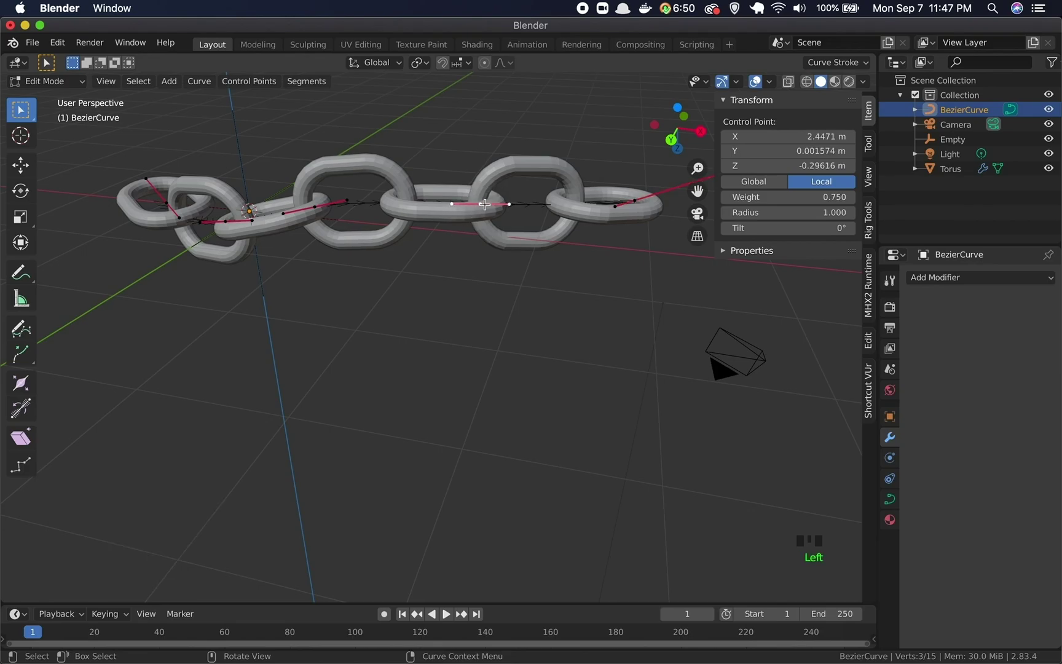
key("g")
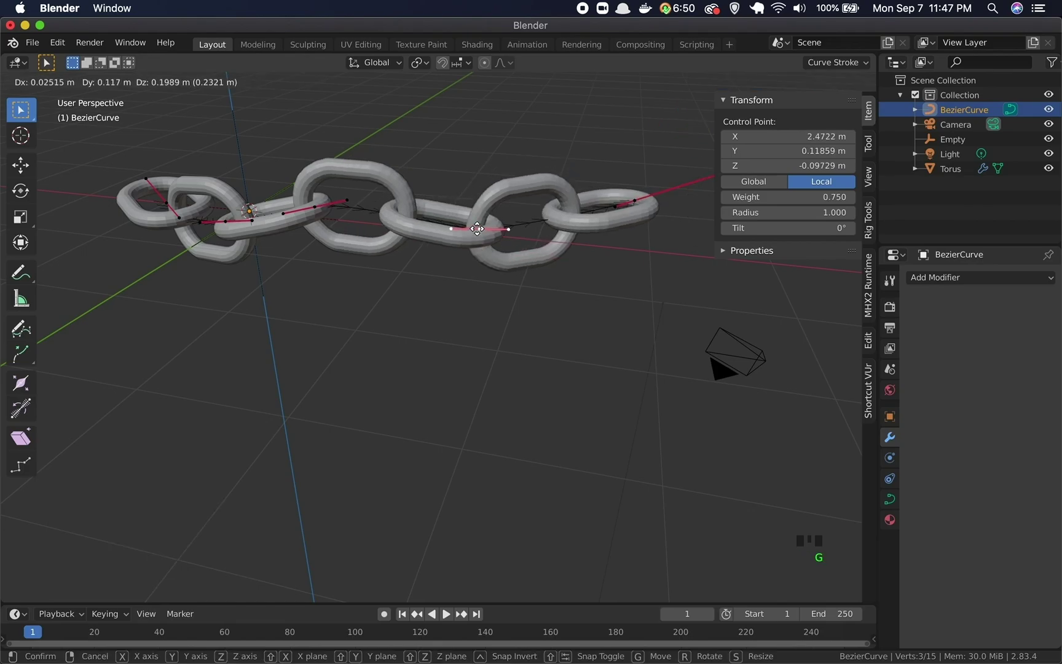
left_click(483, 237)
Lengthen the chain by moving the curve's end control point about 3.3 m in X, -1.61 m in Y and 1.3 m in Z
middle_click_drag(526, 334, 527, 403)
scroll(530, 381, "down", 4, "shift")
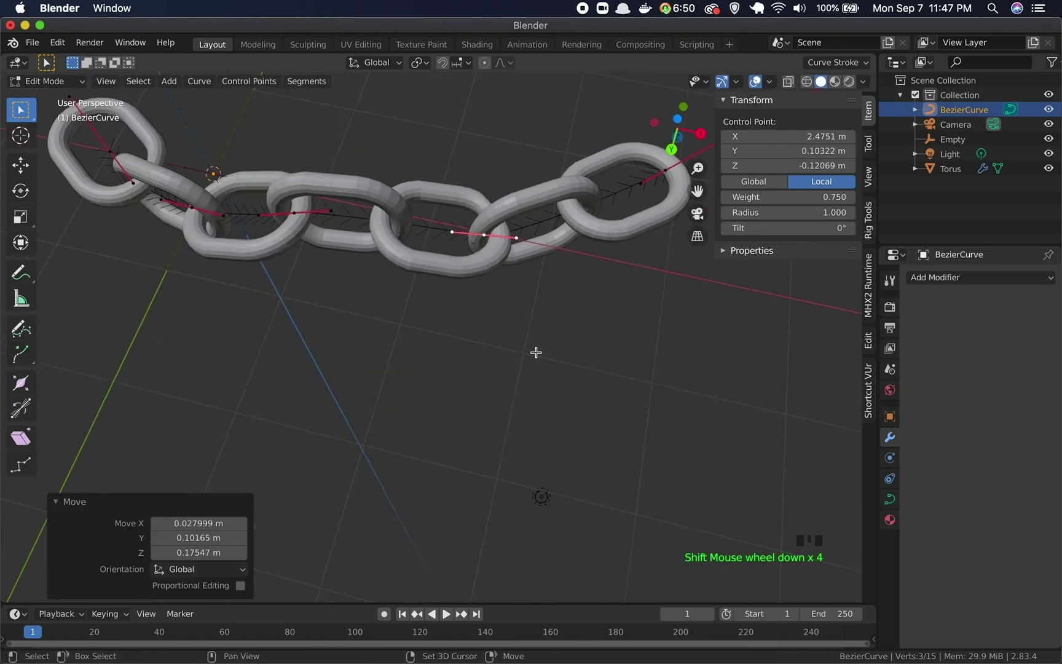
scroll(536, 350, "up", 2, "shift")
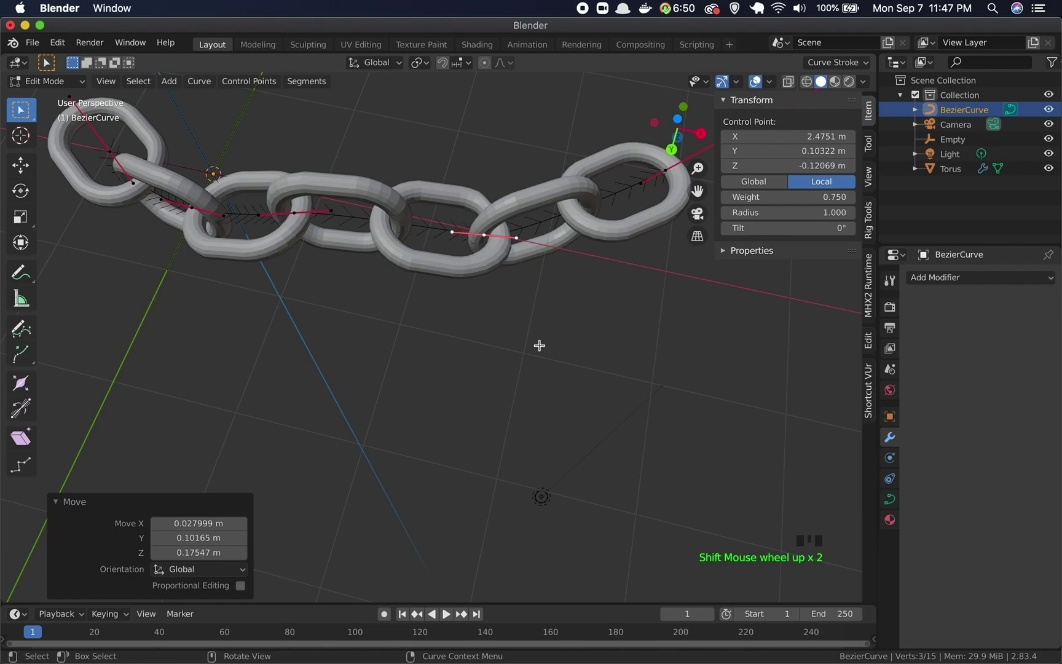
scroll(539, 346, "down", 2, "ctrl")
scroll(539, 345, "up", 1)
scroll(539, 346, "down", 2)
scroll(539, 345, "down", 2)
middle_click_drag(542, 357, 484, 339)
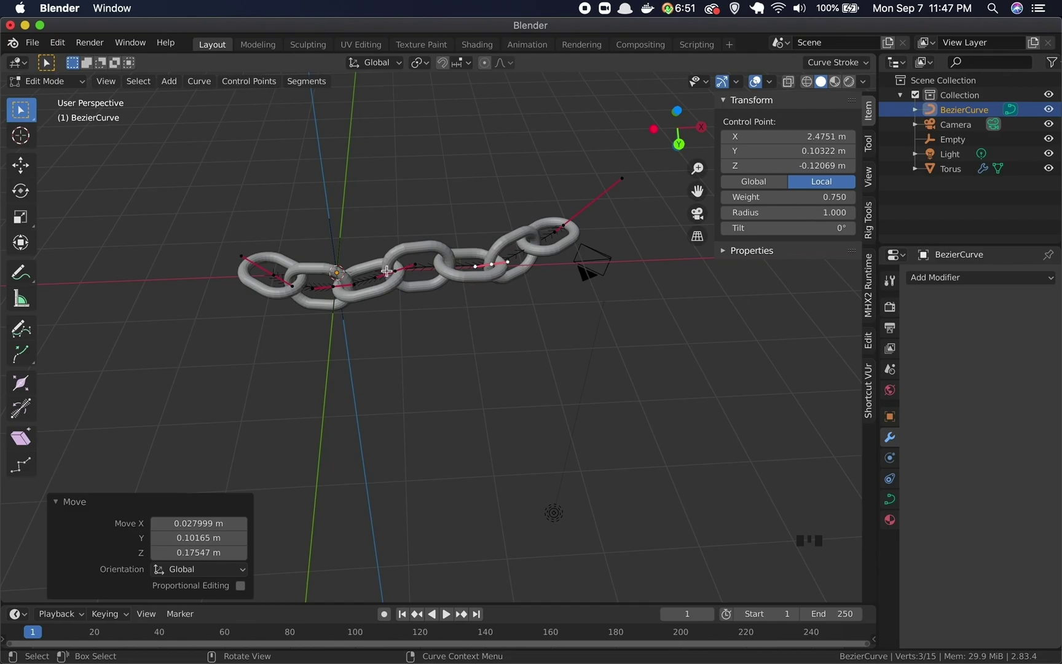
middle_click_drag(598, 282, 616, 384)
middle_click_drag(689, 438, 695, 361)
scroll(696, 357, "down", 2)
key("g")
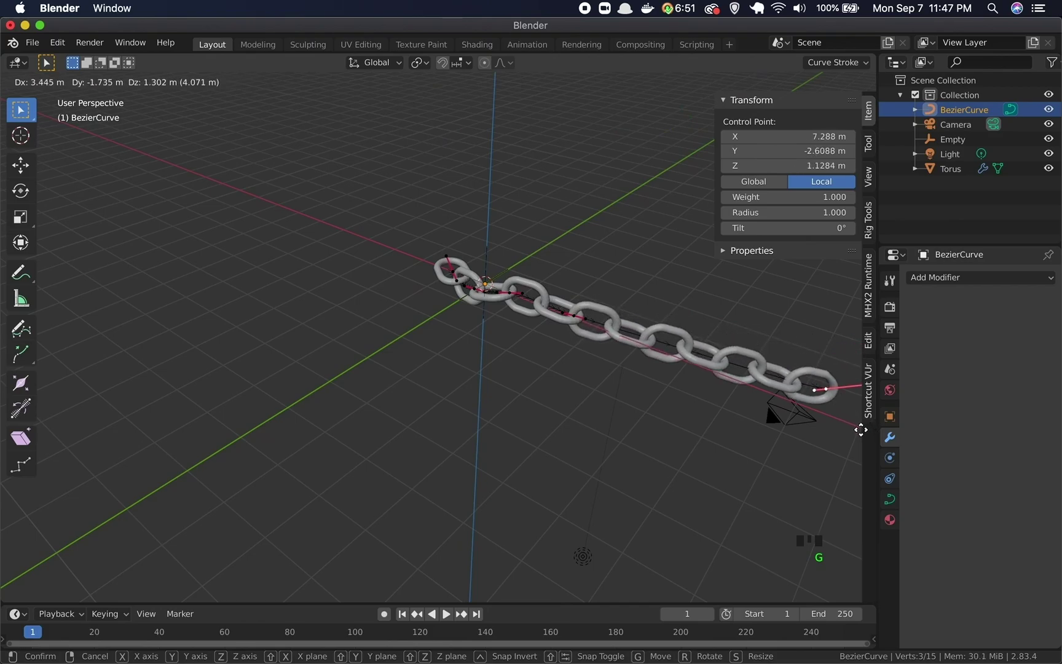
left_click(859, 430)
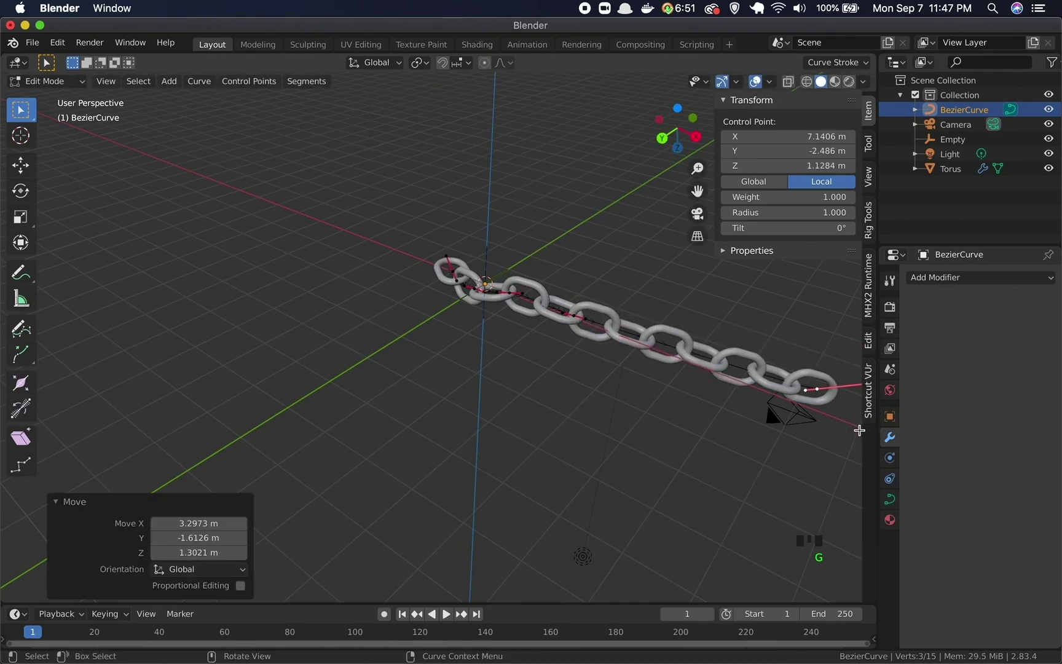
Move the control point next to the curve's end by about 2.5 m in X, -1.69 m in Y and 0.46 m in Z
left_click(572, 315)
key("g")
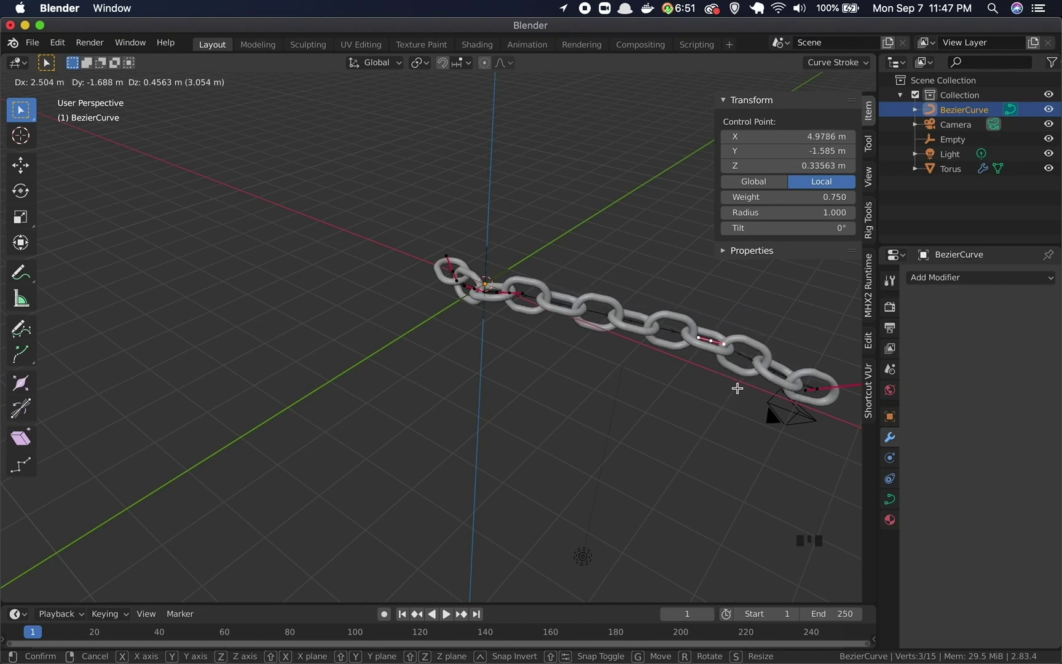
left_click(738, 387)
Move the curve's middle control point by about 1.7 m in X, -0.9 m in Y and 0.6 m in Z
left_click(508, 291)
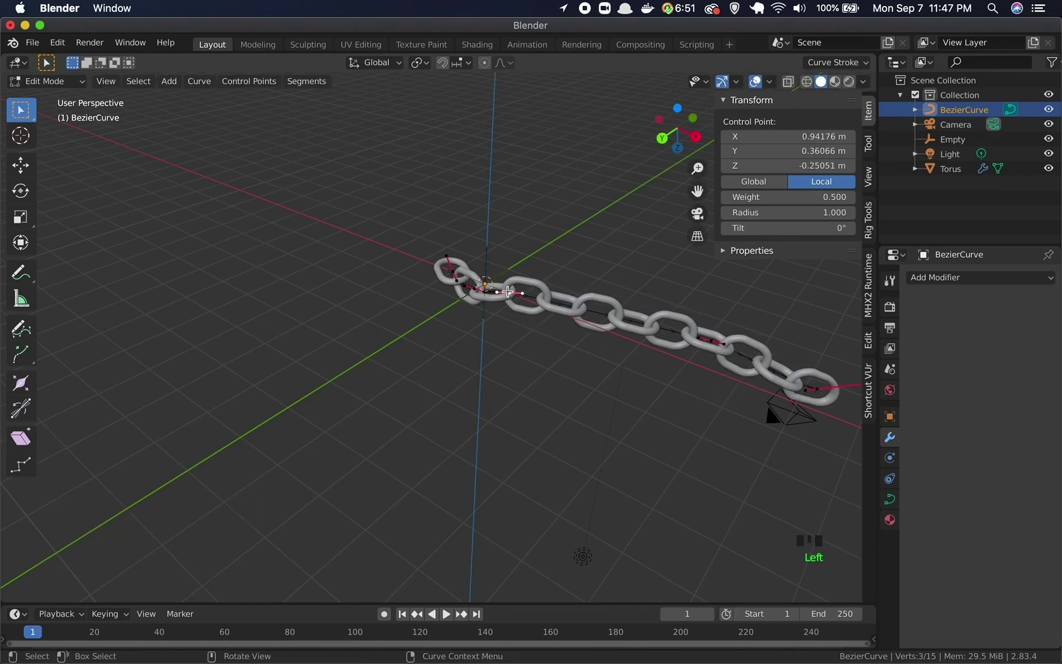
key("g")
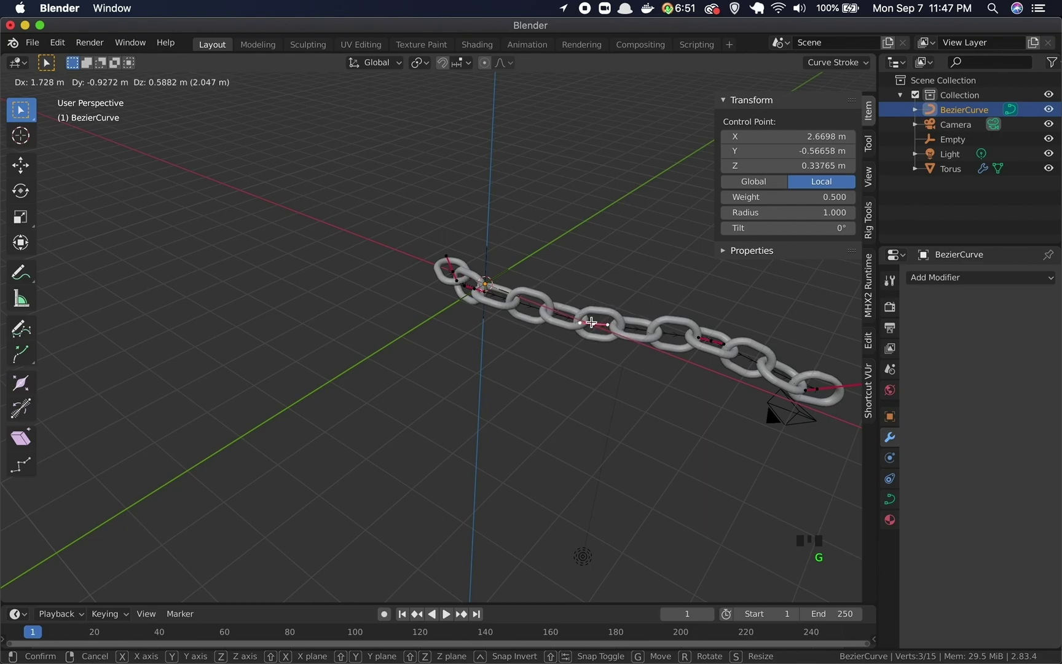
left_click(611, 324)
Bend the chain at the middle control point by moving its outer handle about 0.19, 0.33, 0.57 m in X, Y, Z and raising its inner handle
left_click(633, 331)
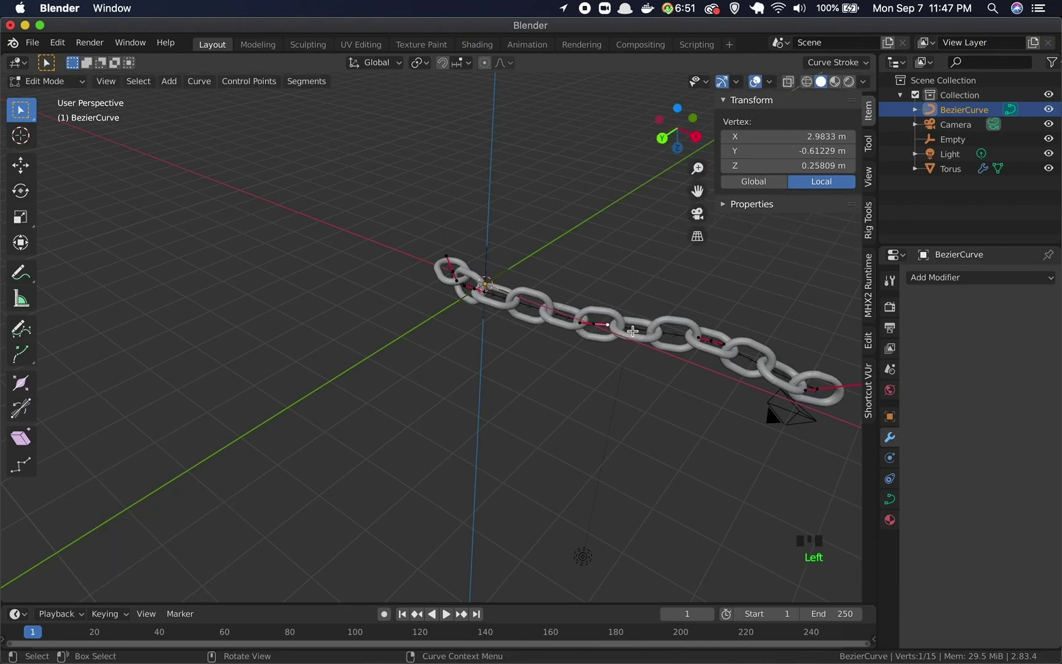
key("g")
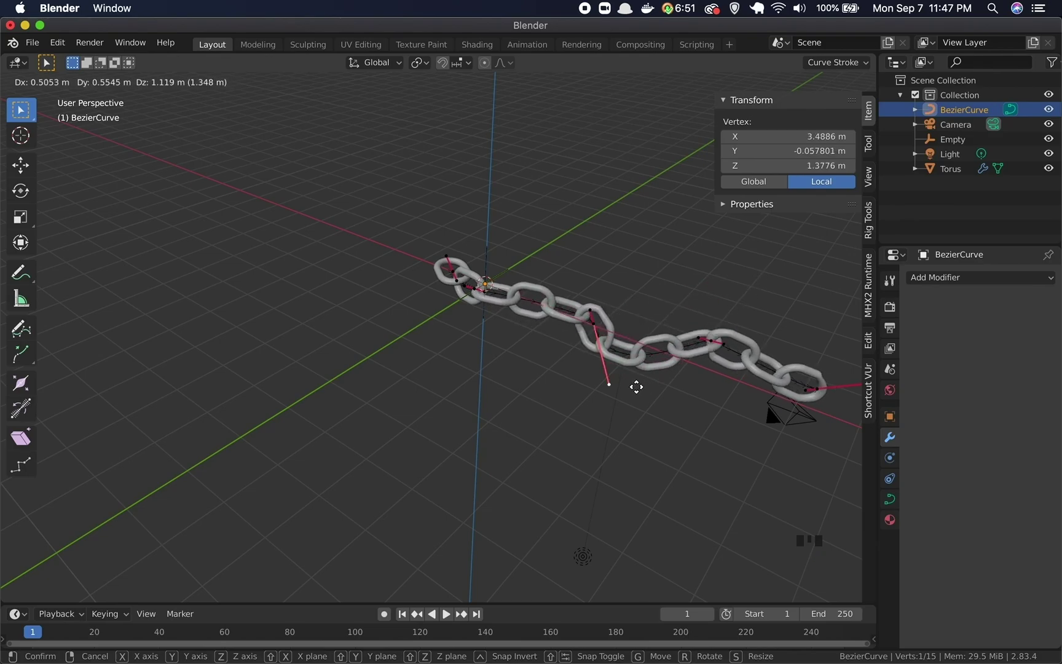
left_click(594, 321)
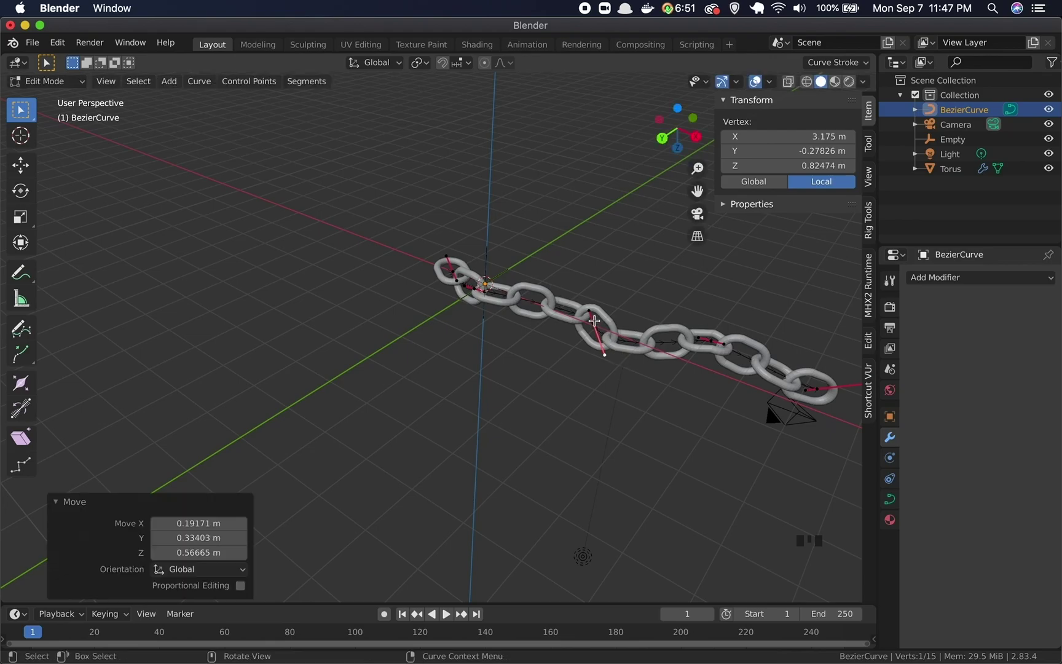
left_click(590, 312)
key("g")
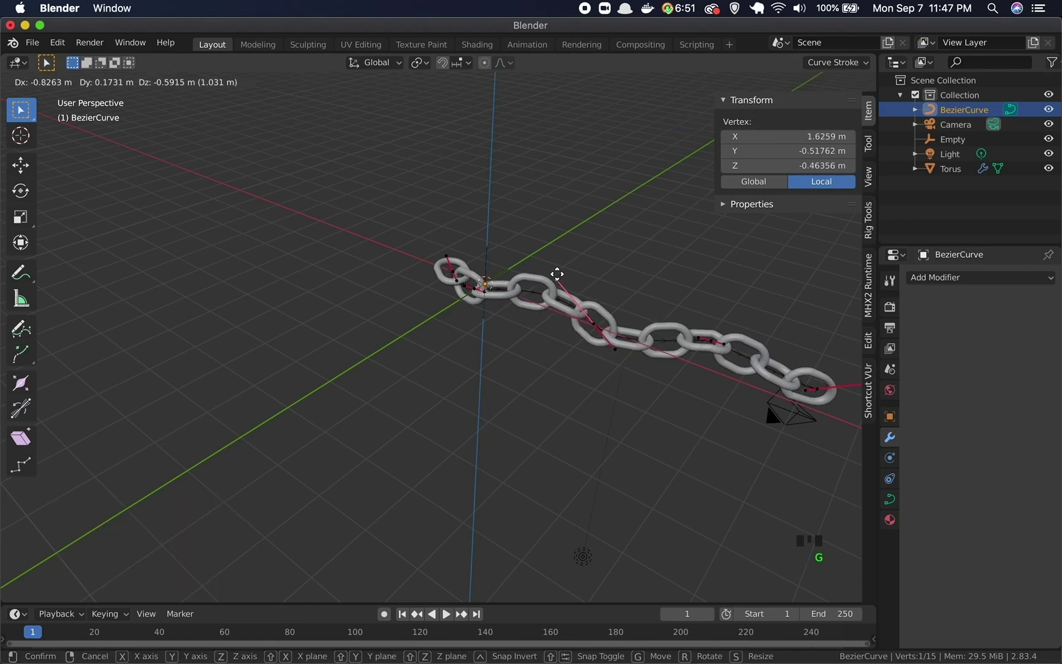
left_click(553, 262)
Move the inner handle of the control point next to the curve's end toward the middle control point
left_click(707, 340)
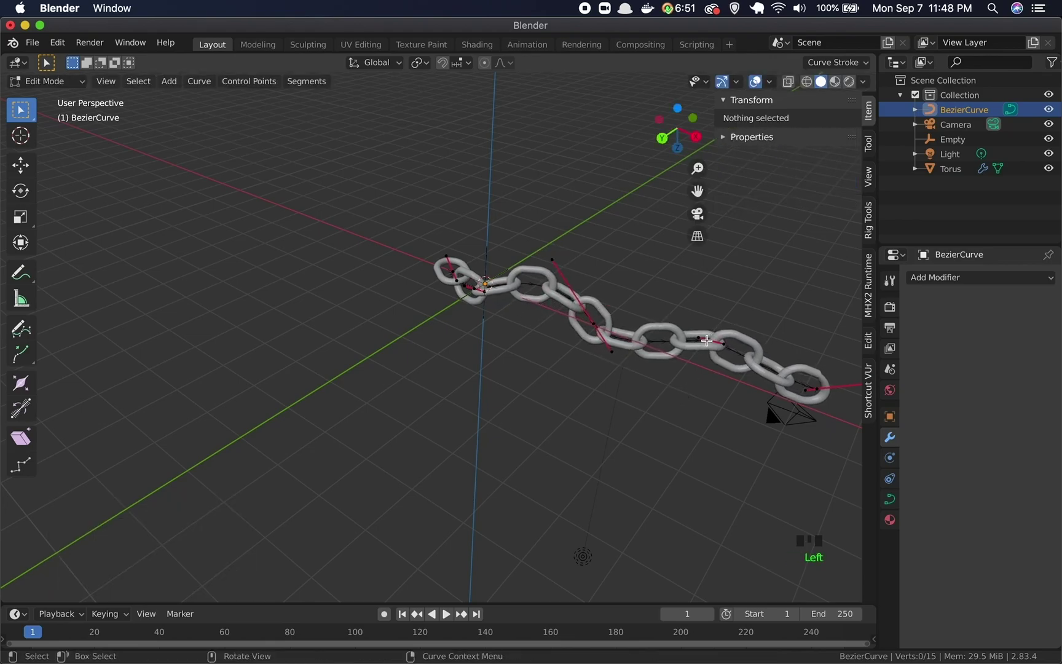
left_click(708, 340)
left_click(706, 355)
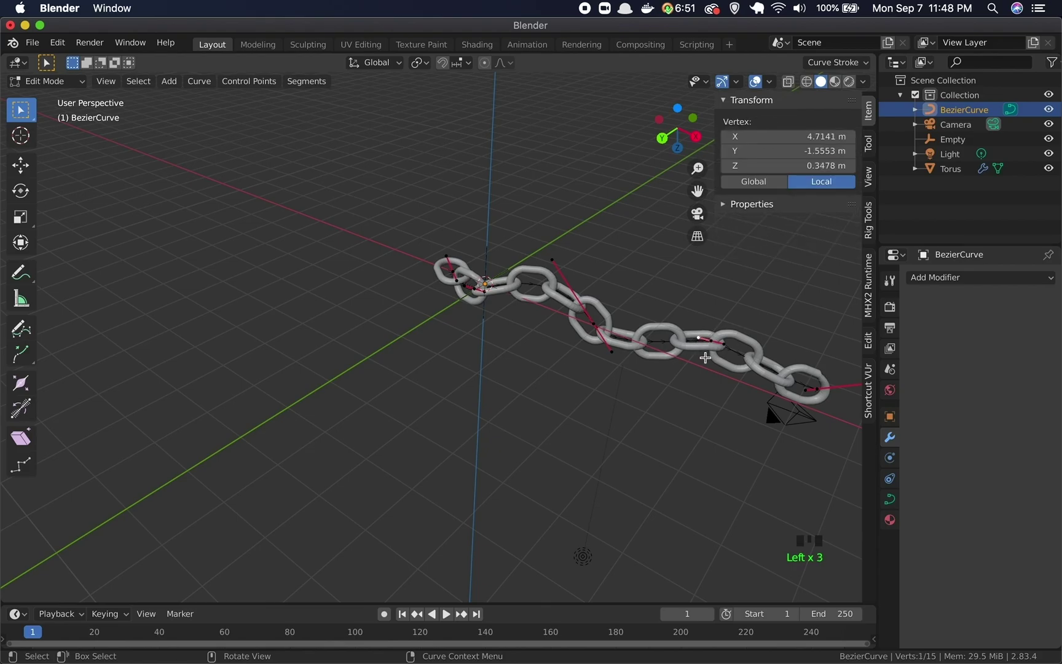
key("g")
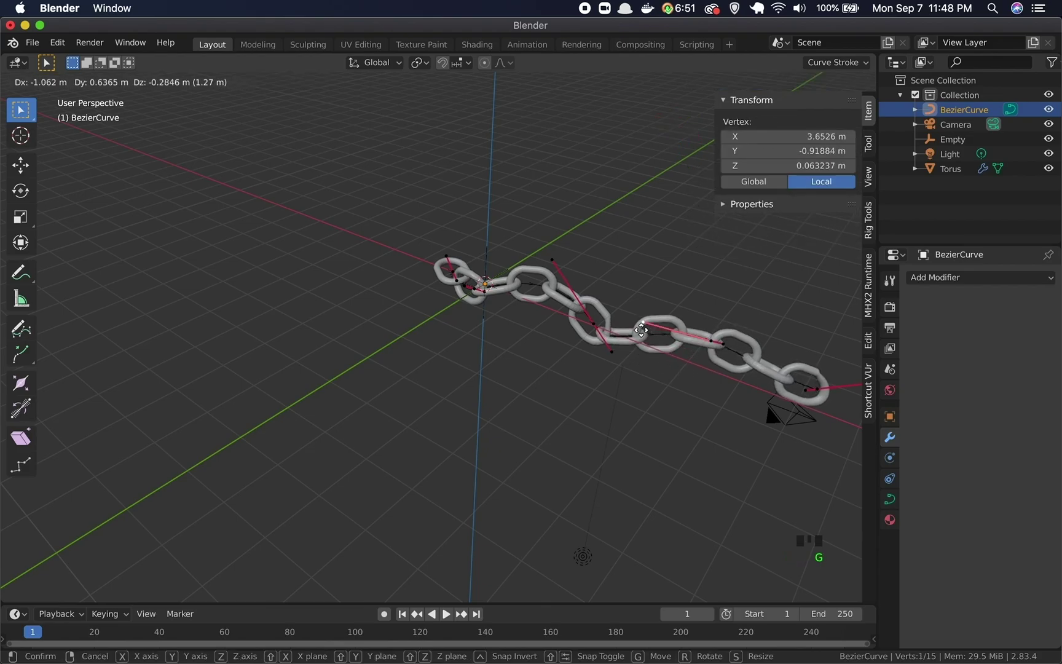
left_click(667, 357)
Return the curve to Object Mode and deselect it
left_click(630, 377)
middle_click_drag(630, 376, 307, 370)
key("Tab")
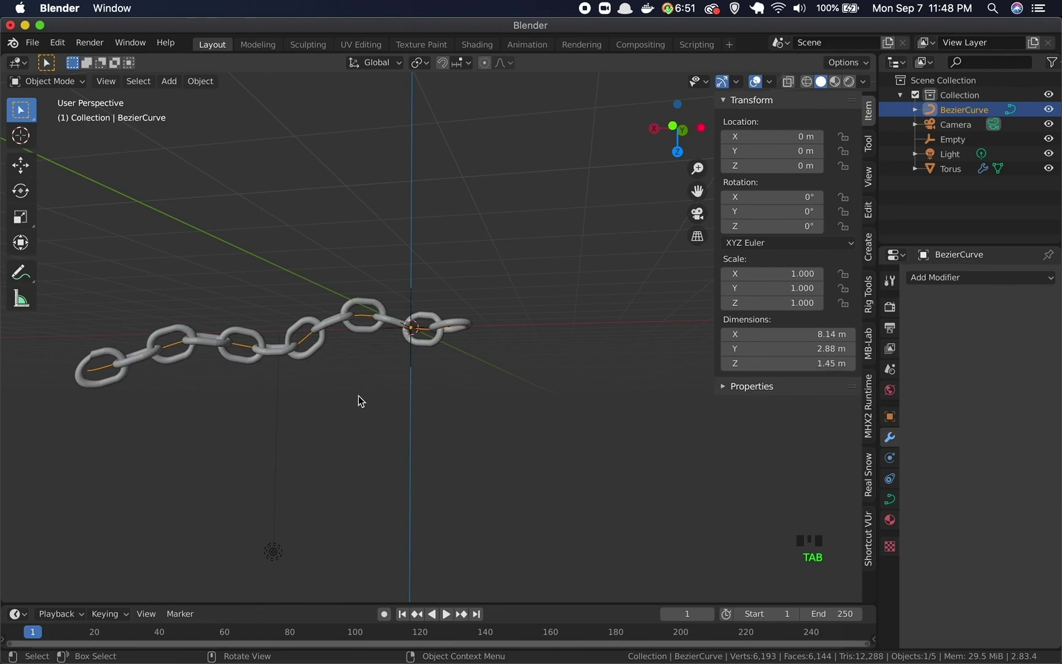
left_click(405, 398)
Apply Shade Smooth to the chain
middle_click_drag(406, 398, 429, 419)
middle_click_drag(263, 398, 462, 421, "shift")
middle_click_drag(457, 462, 572, 437)
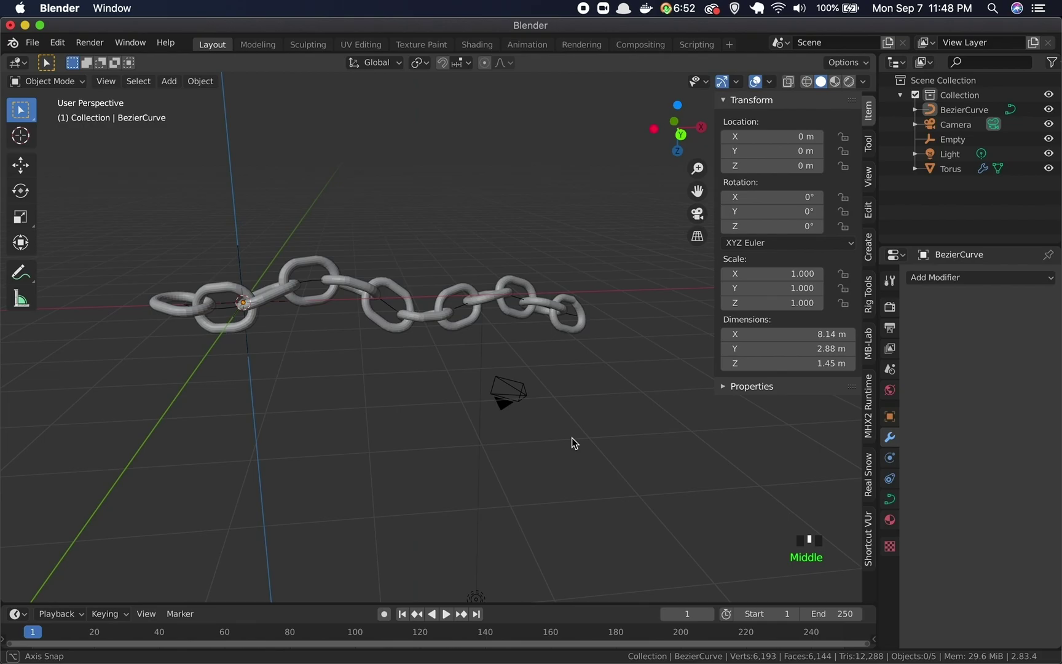
scroll(448, 324, "down", 1)
scroll(448, 321, "up", 2)
scroll(438, 327, "up", 5)
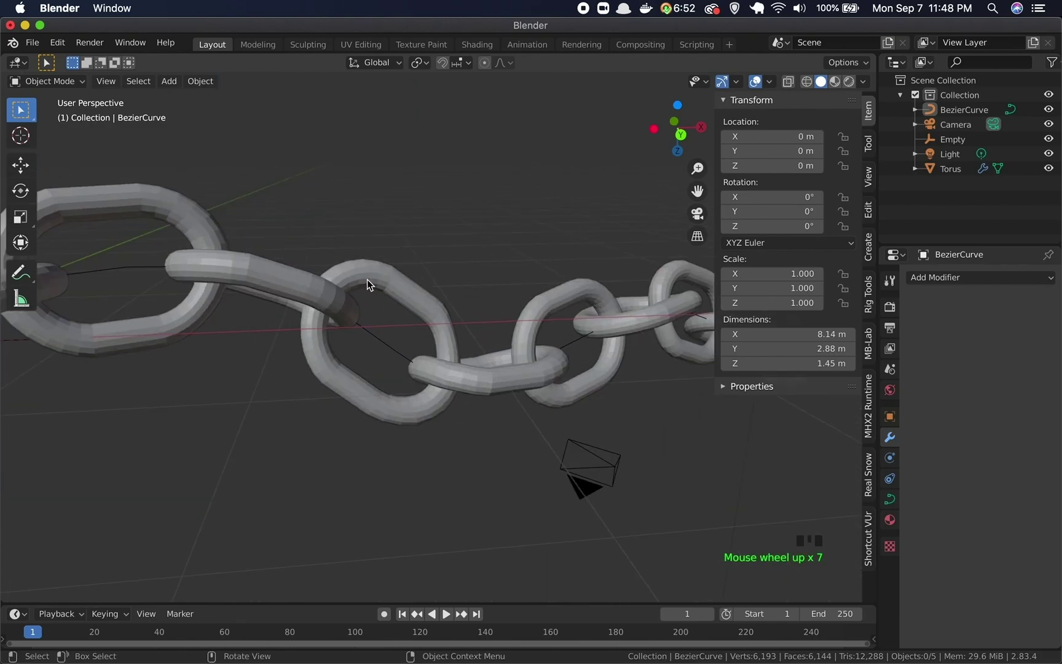
left_click(310, 289)
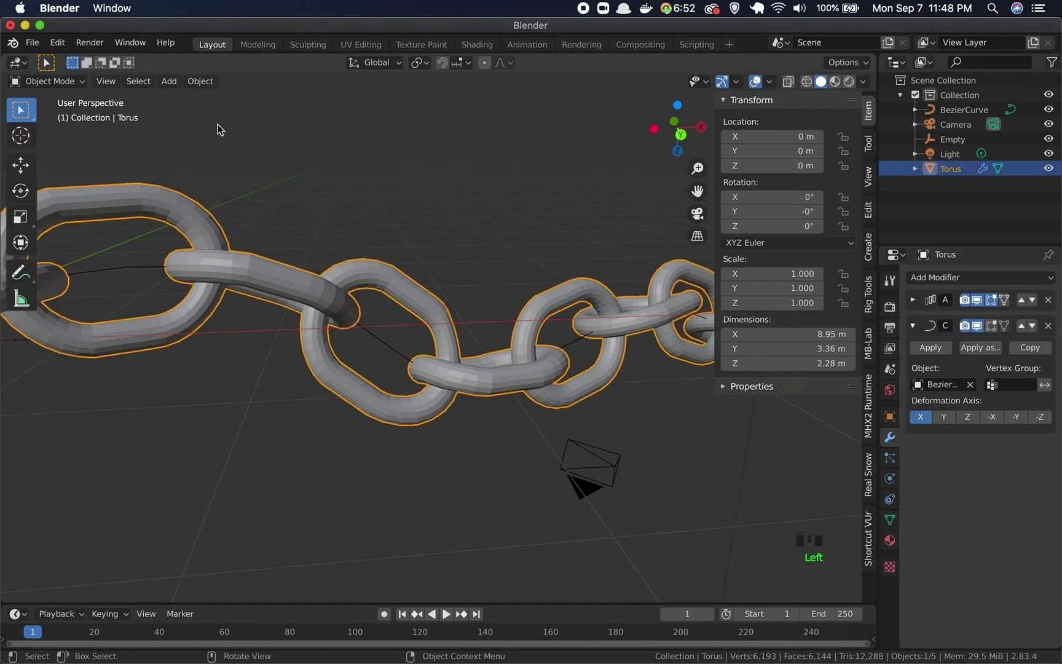
left_click(191, 82)
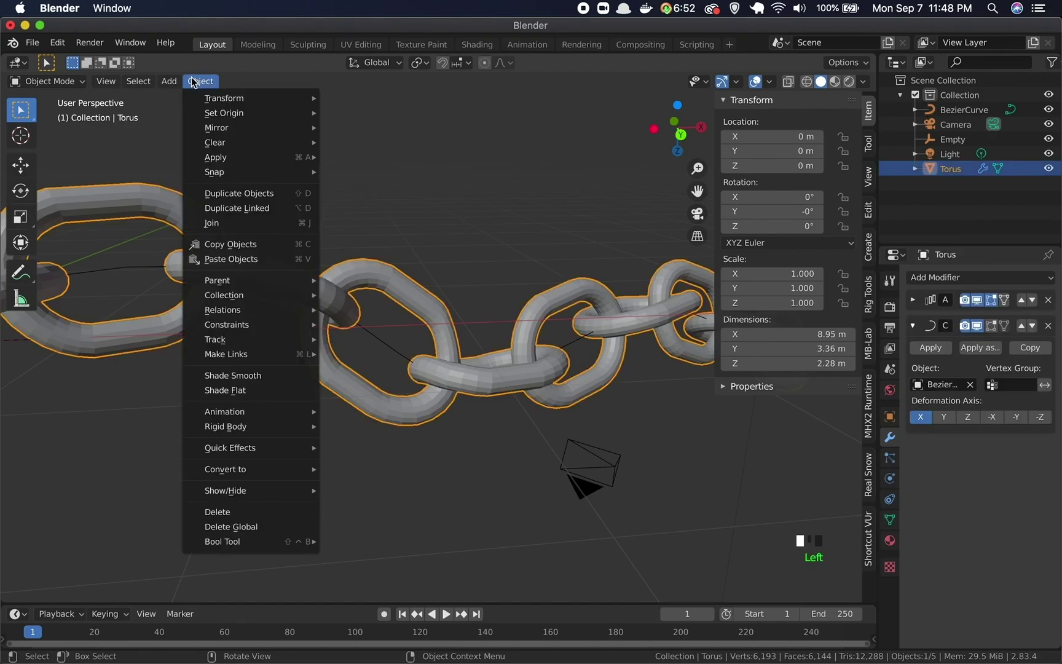
left_click(269, 377)
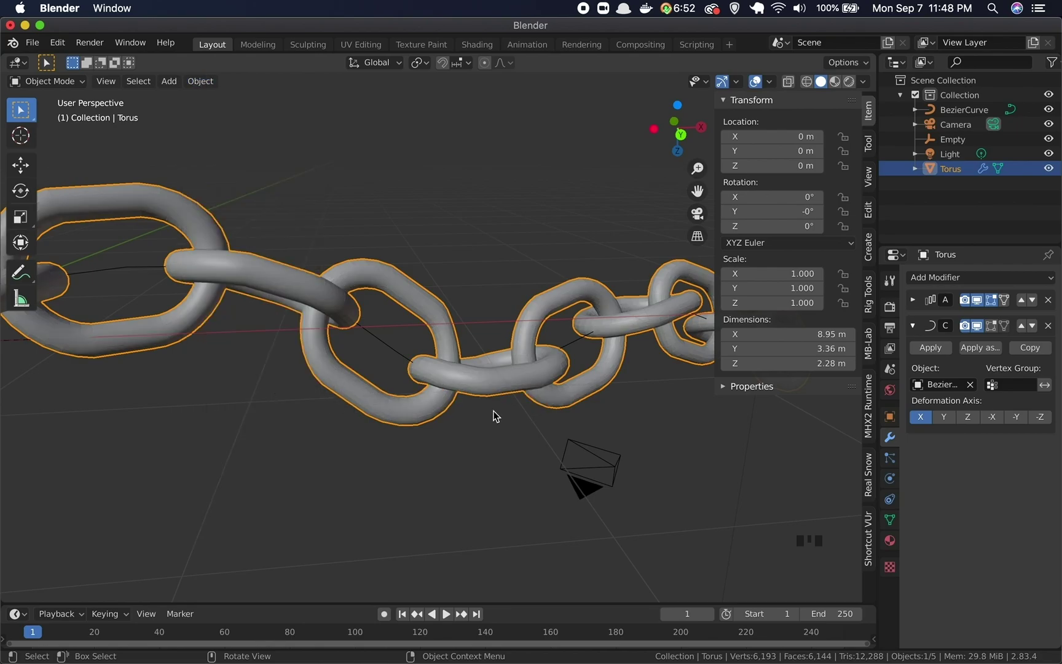
Deselect the chain and give it a new material with the base color darkened to a value of 0.597
middle_click_drag(550, 415, 465, 392)
scroll(464, 392, "down", 2)
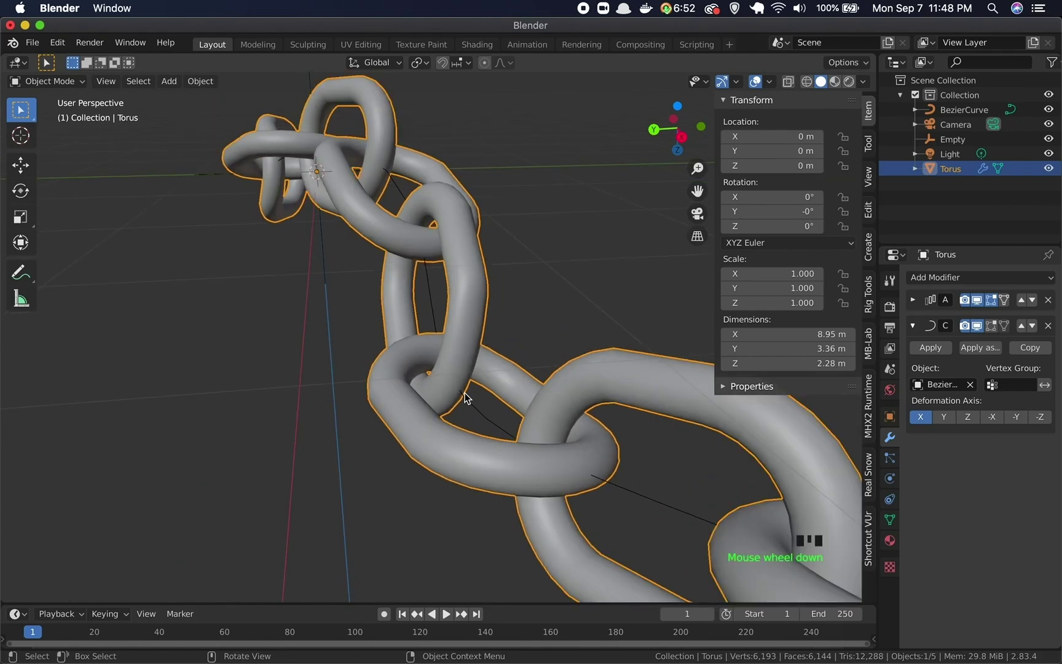
scroll(464, 399, "down", 4)
middle_click_drag(496, 390, 559, 368, "shift")
left_click(508, 351)
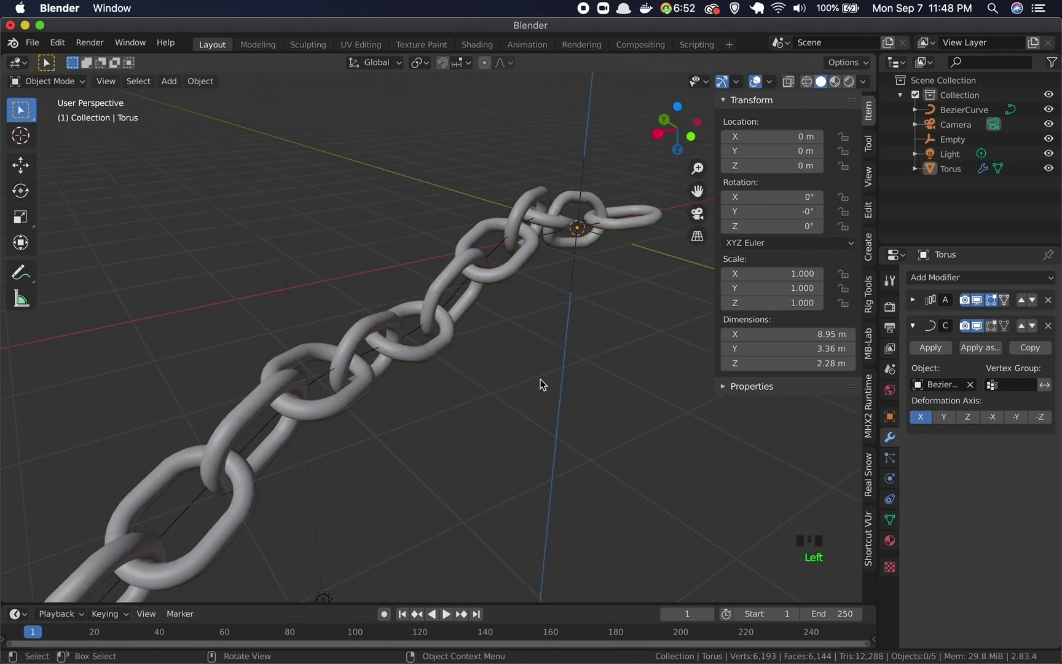
left_click(889, 541)
left_click(976, 342)
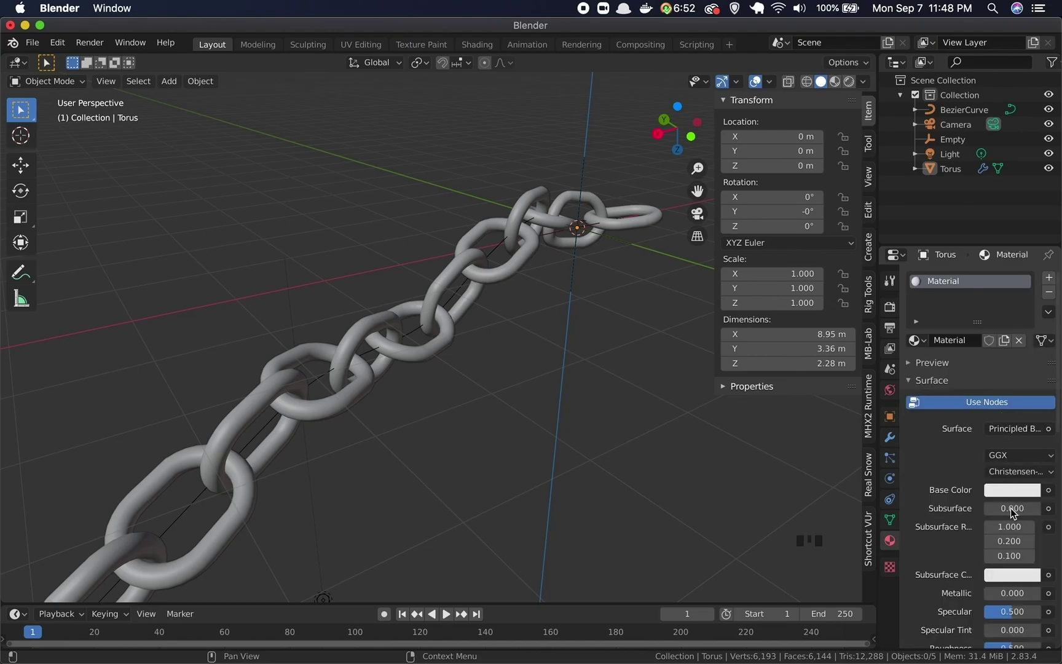
left_click(1013, 490)
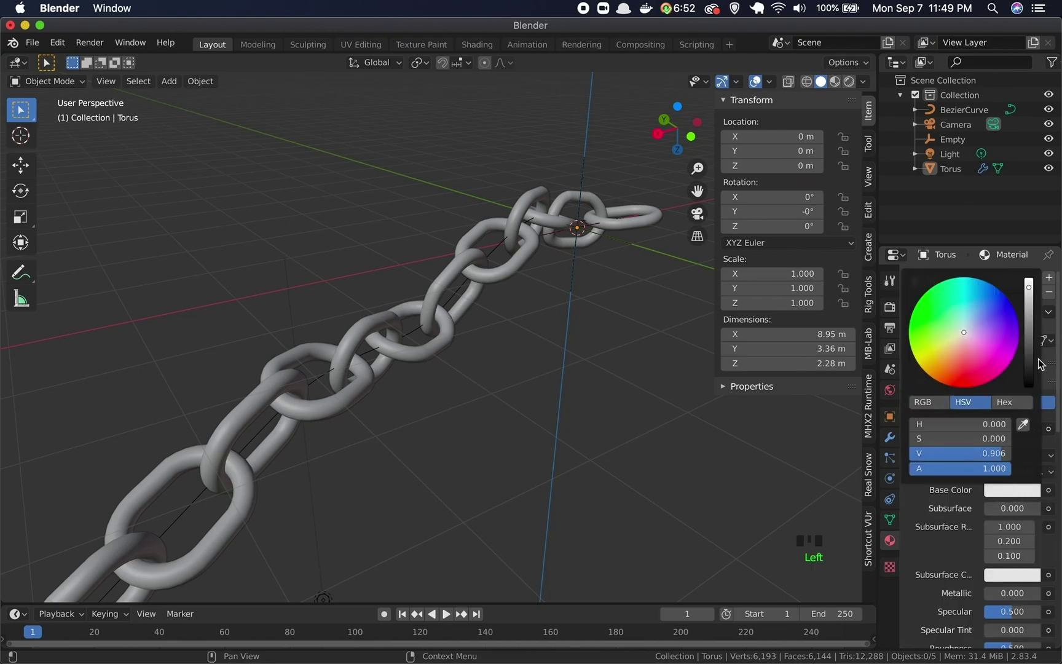
left_click_drag(1029, 289, 1029, 321)
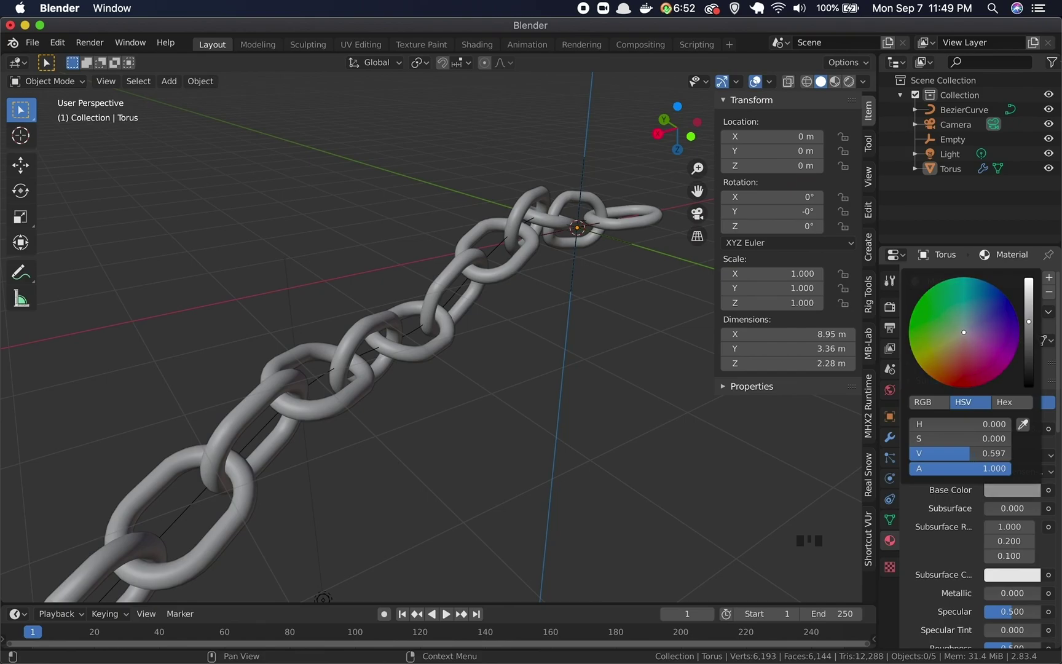
Set the chain material's Metallic value to 1.000
left_click(960, 547)
left_click(956, 542)
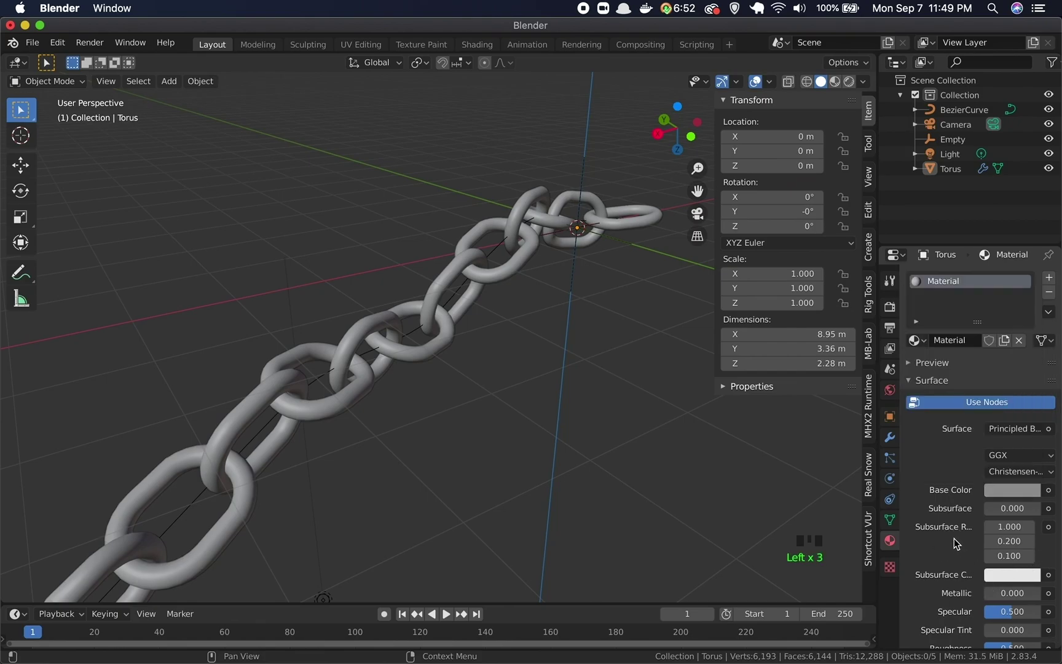
scroll(954, 538, "down", 4)
left_click_drag(993, 532, 1045, 532)
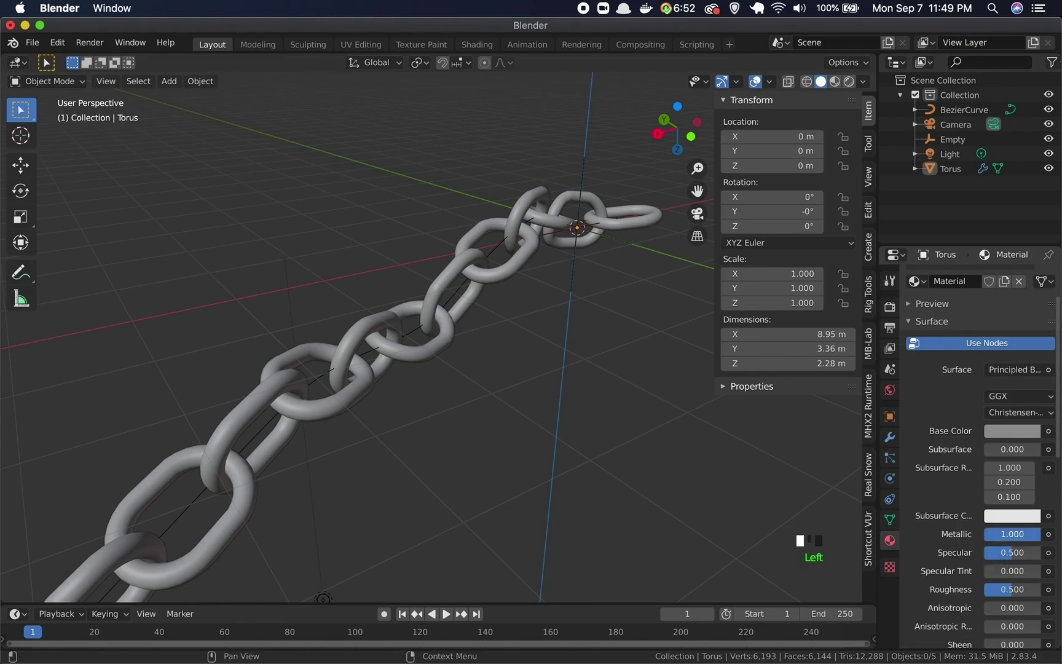
left_click(1043, 542)
left_click(939, 541)
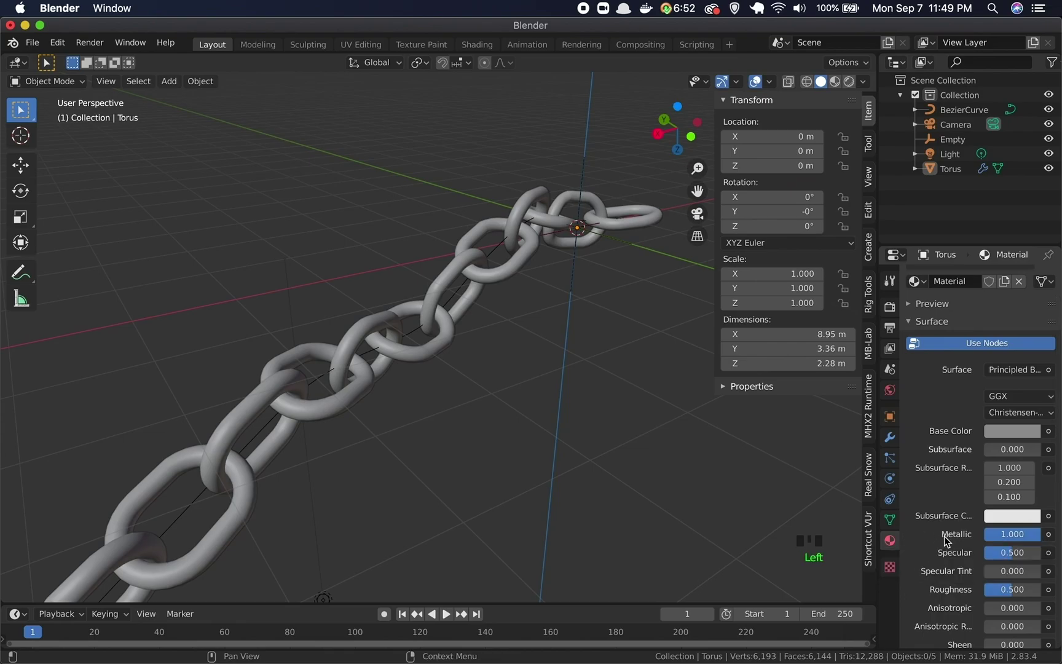
Set the chain material's Roughness to 0.1
left_click(1006, 590)
left_click_drag(1006, 591, 947, 593)
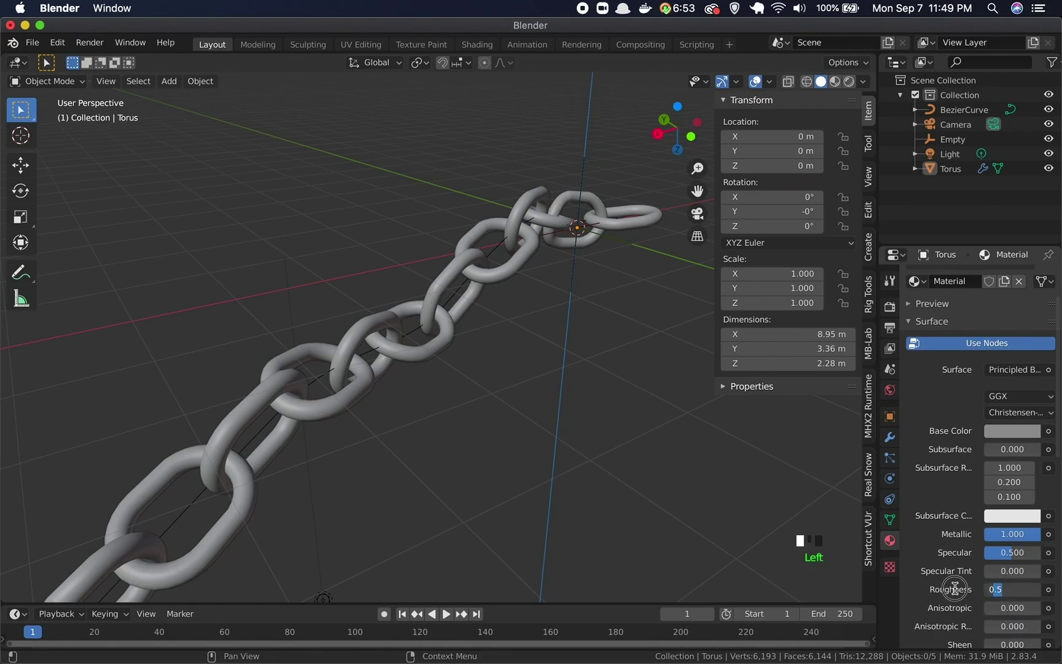
type(".1")
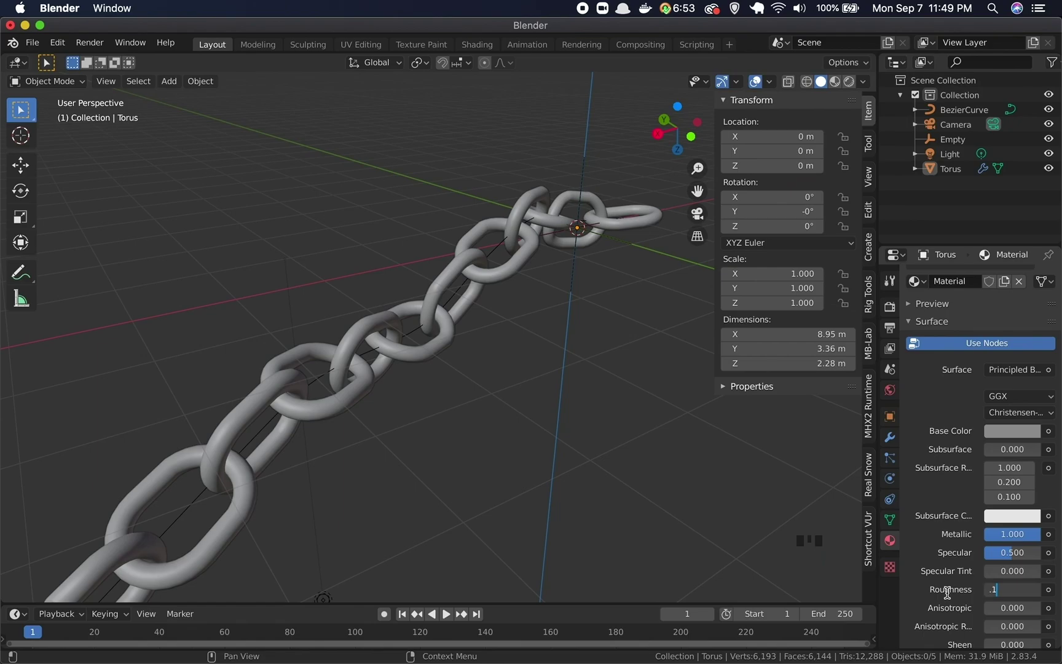
key("Return")
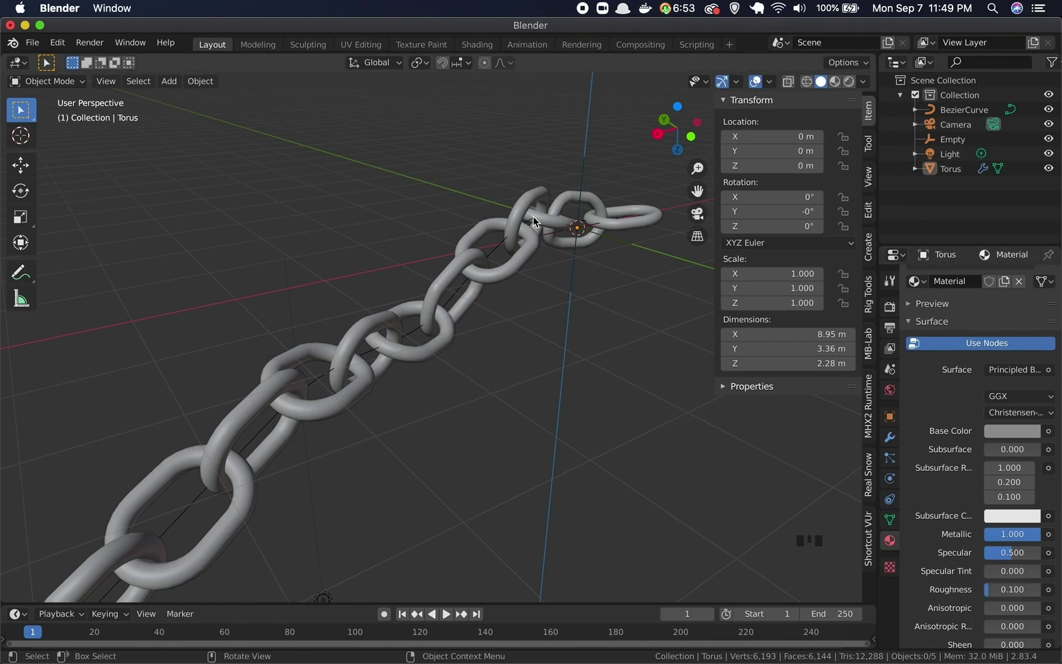
Switch the viewport to Material Preview shading and examine the metallic chain from a lower angle
left_click(840, 82)
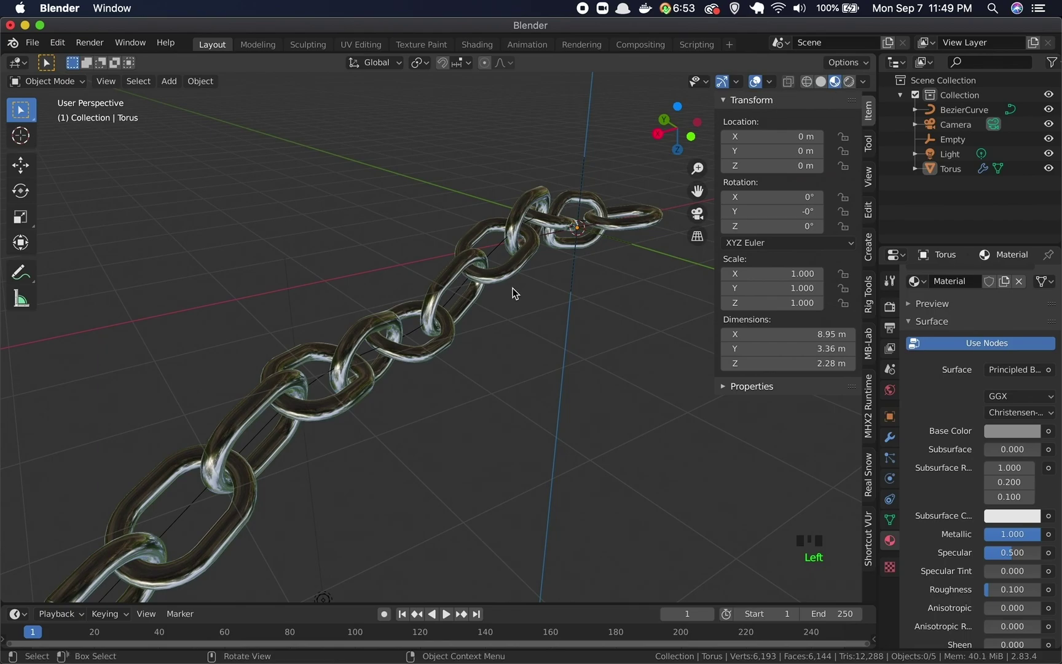
middle_click_drag(411, 313, 425, 285)
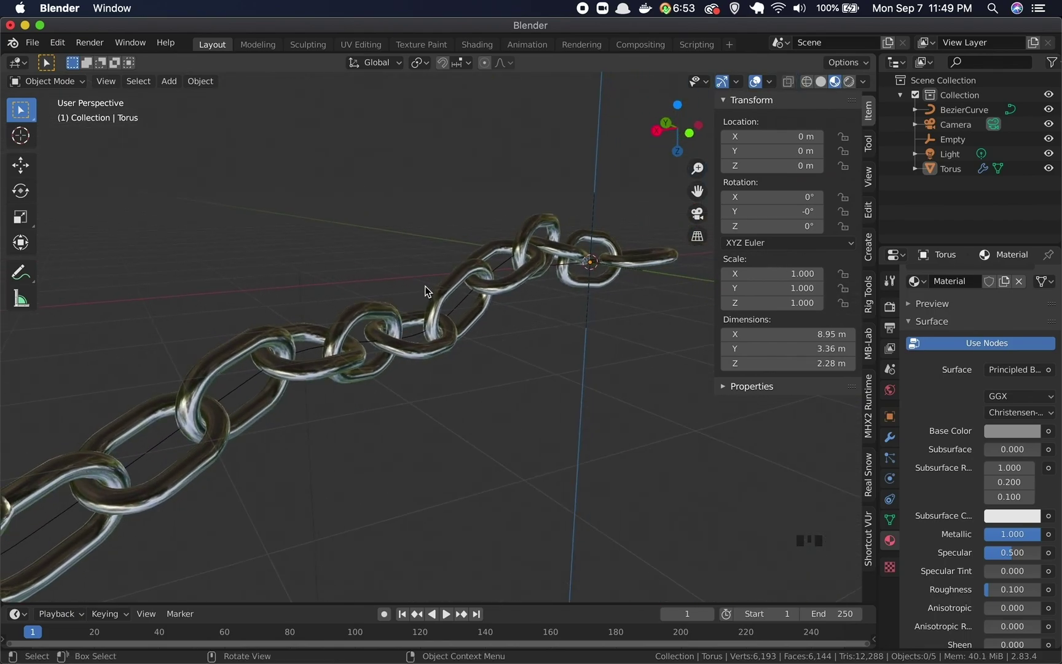
middle_click_drag(554, 324, 747, 109)
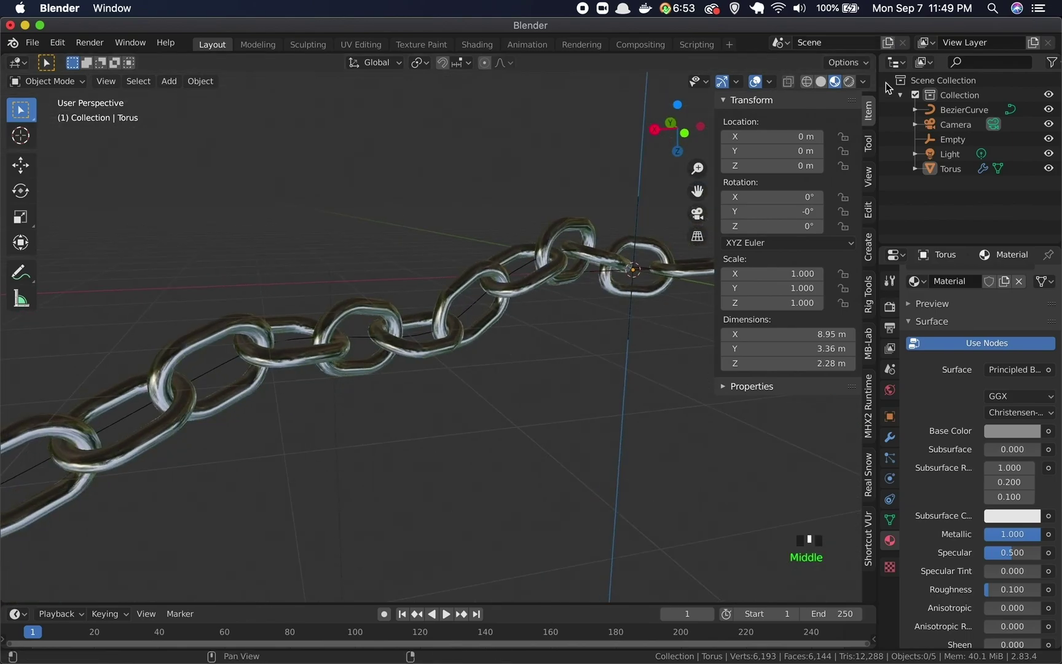
Switch the viewport to Rendered shading and turn off Scene World lighting, checking the chain's reflections
left_click(850, 82)
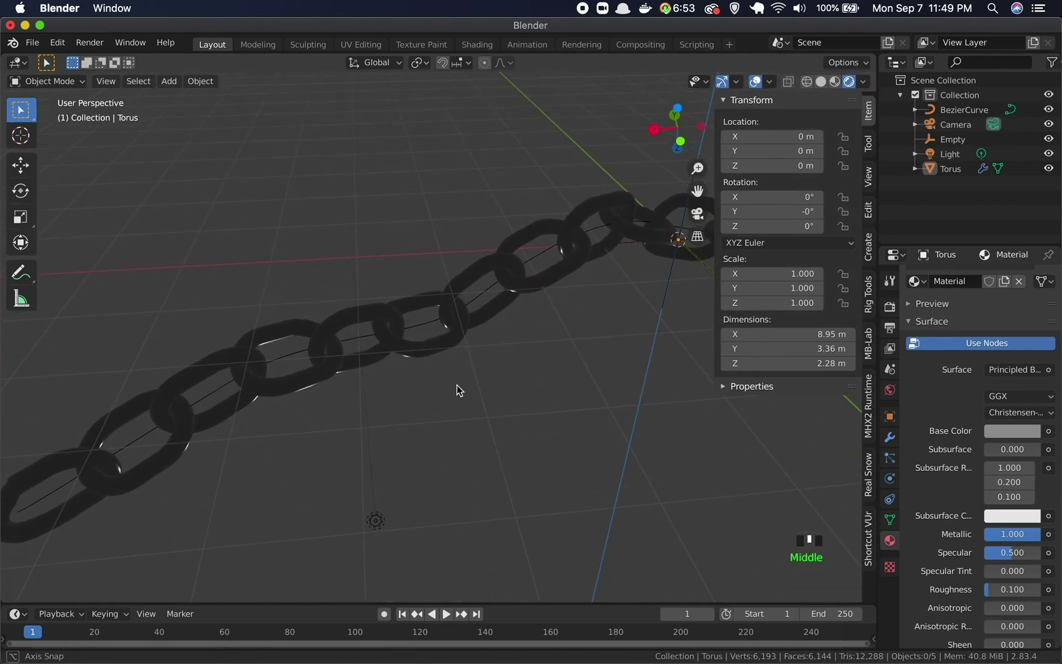
middle_click_drag(458, 389, 524, 348)
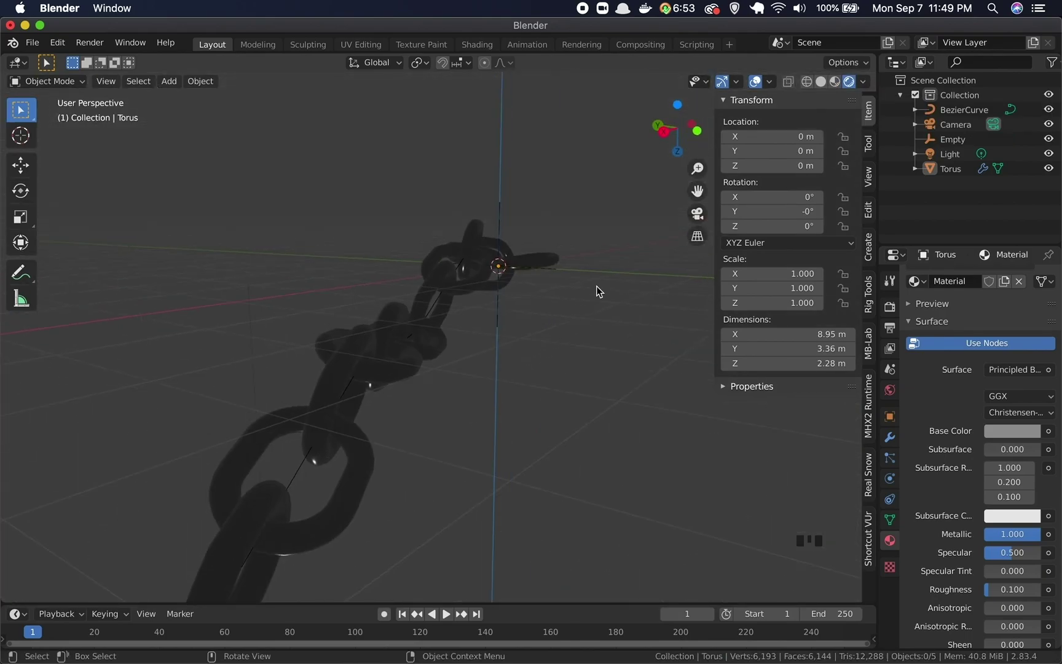
left_click(864, 83)
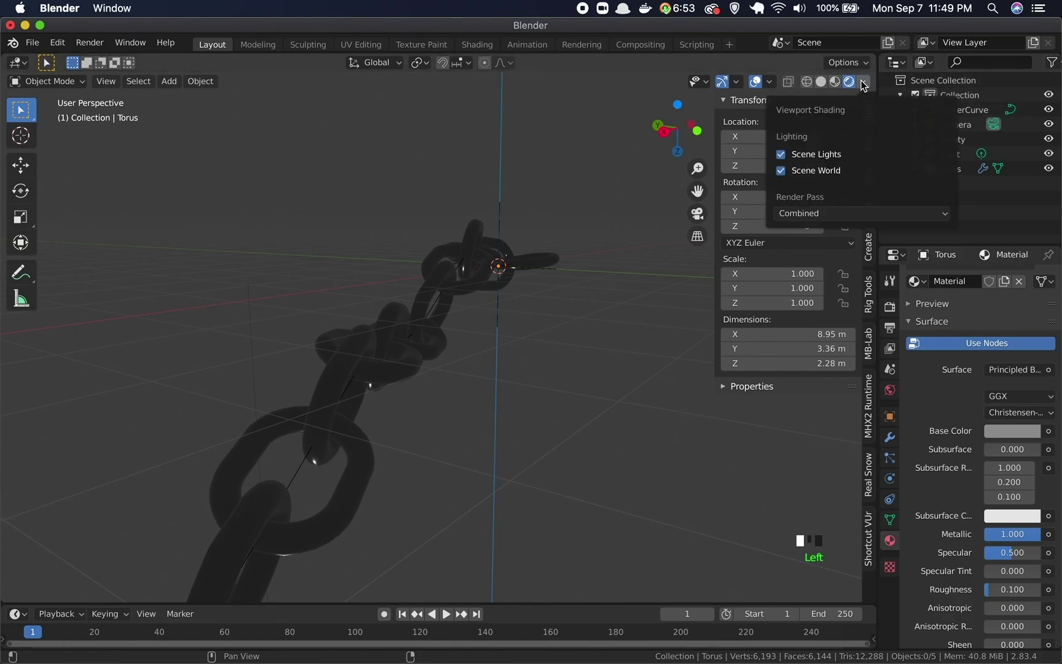
left_click(781, 172)
mouse_move(565, 294)
middle_mouse_down()
mouse_move(547, 311)
mouse_move(476, 334)
mouse_move(601, 315)
mouse_move(522, 332)
mouse_move(441, 327)
middle_mouse_up()
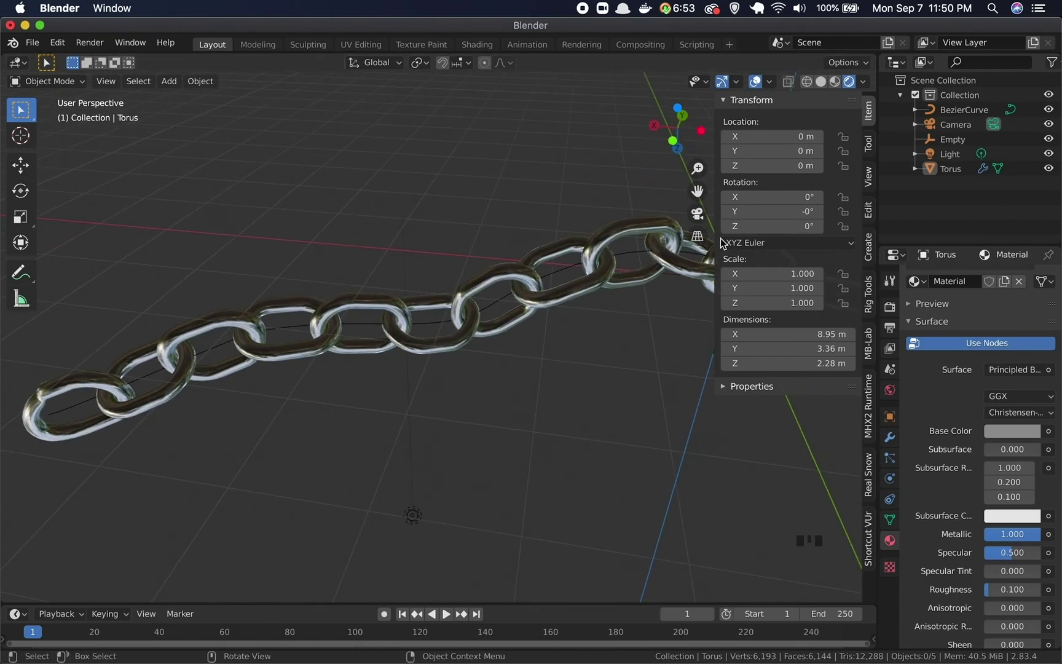
Look through the camera, enable Lock Camera to View, and reframe it so the chain spans the camera frame
left_click(697, 213)
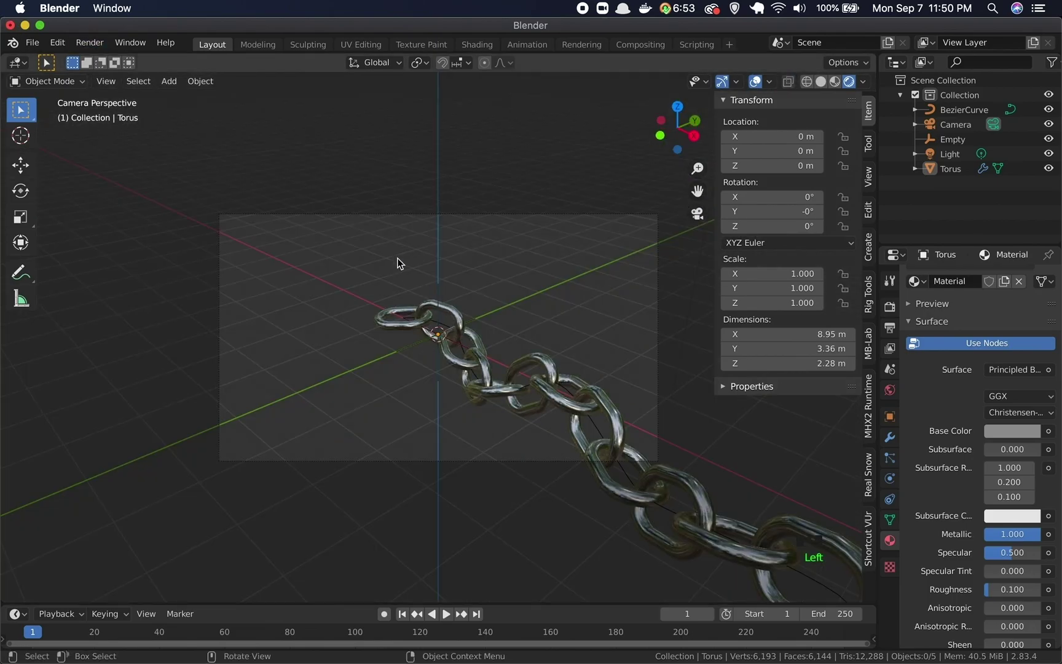
left_click(868, 180)
left_click(848, 281)
middle_click_drag(600, 369, 547, 341, "shift")
scroll(547, 340, "down", 2)
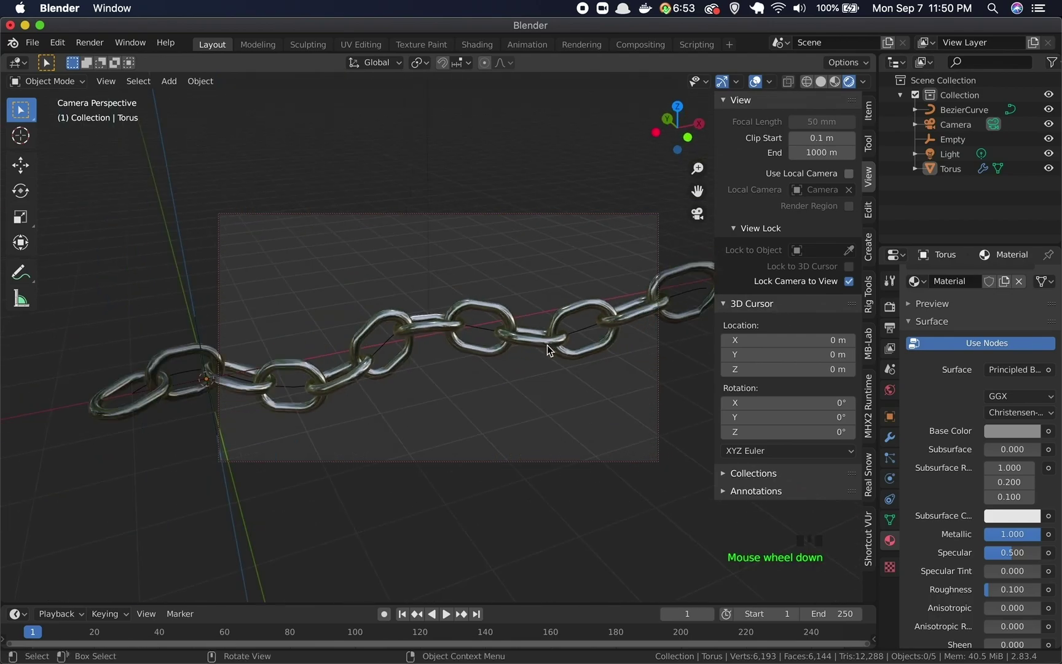
scroll(539, 345, "up", 2)
scroll(536, 344, "down", 4)
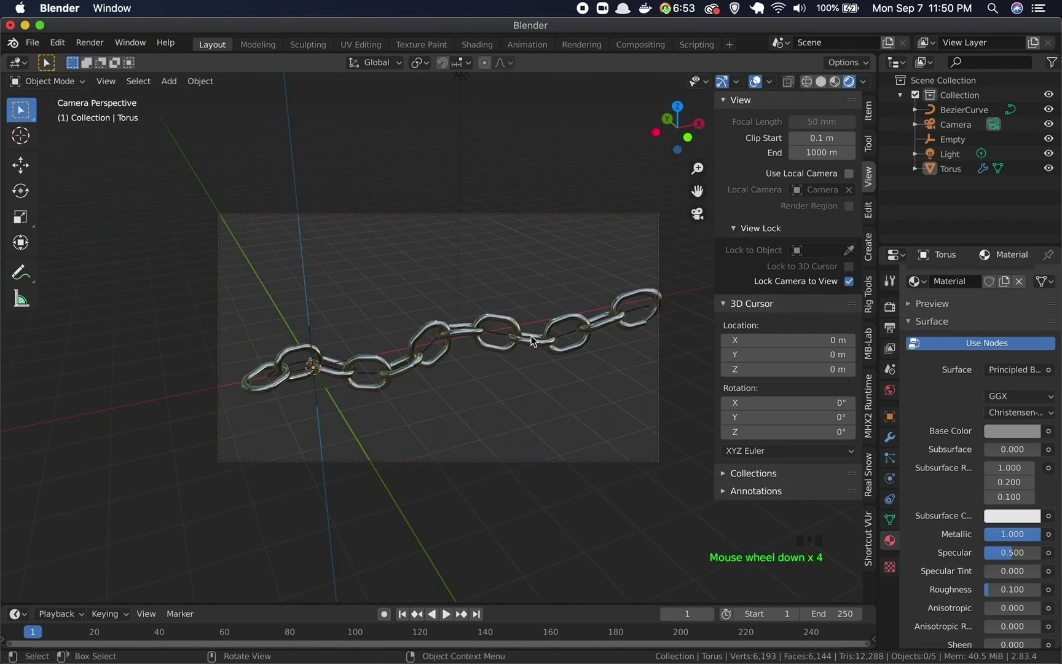
Render a still image of the chain from the camera and close the render result
left_click(90, 42)
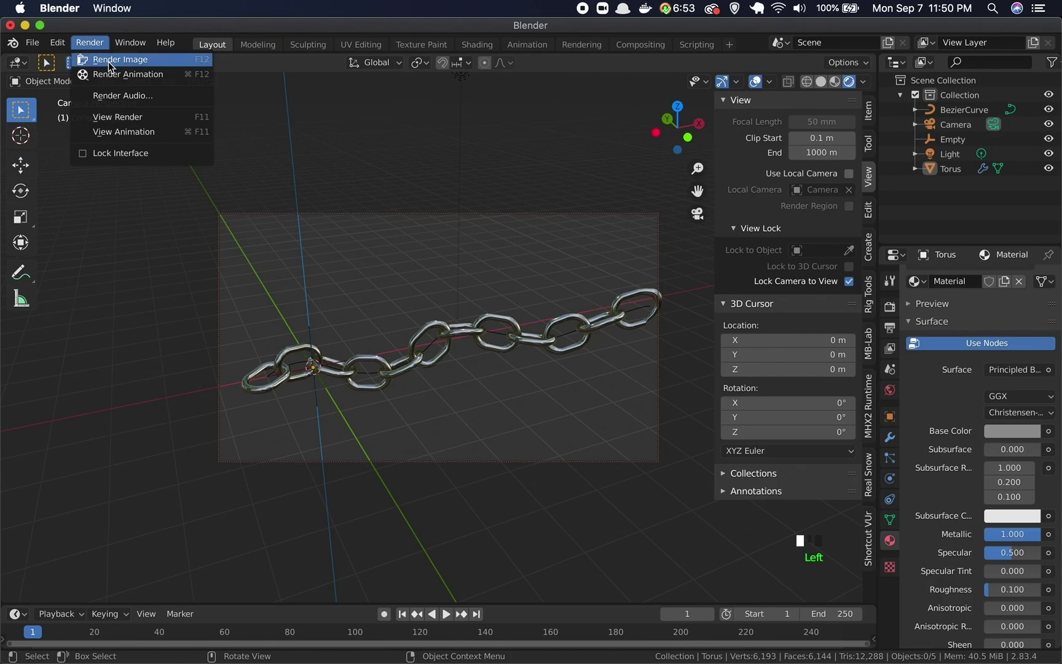
left_click(110, 61)
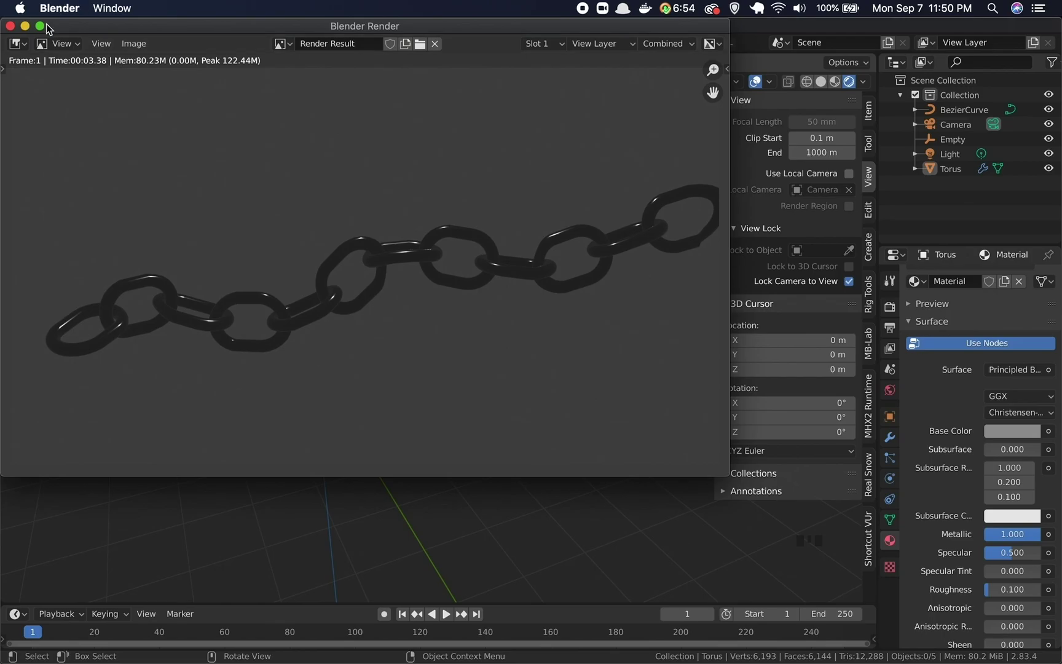
left_click(10, 26)
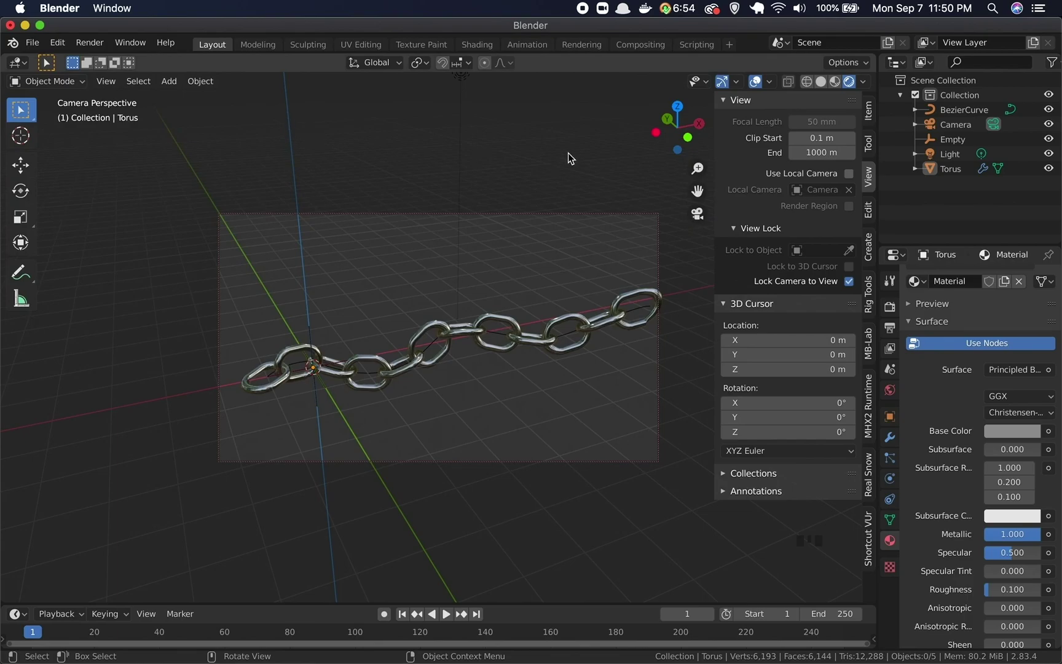
Assign an Environment Texture to the world background's color
left_click(864, 82)
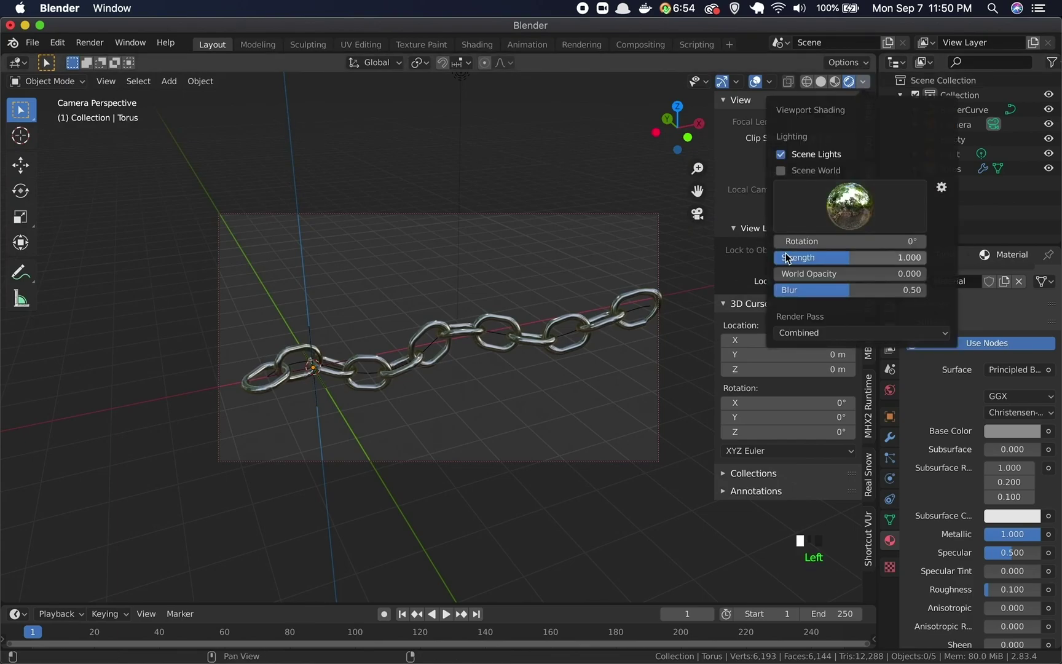
left_click(459, 197)
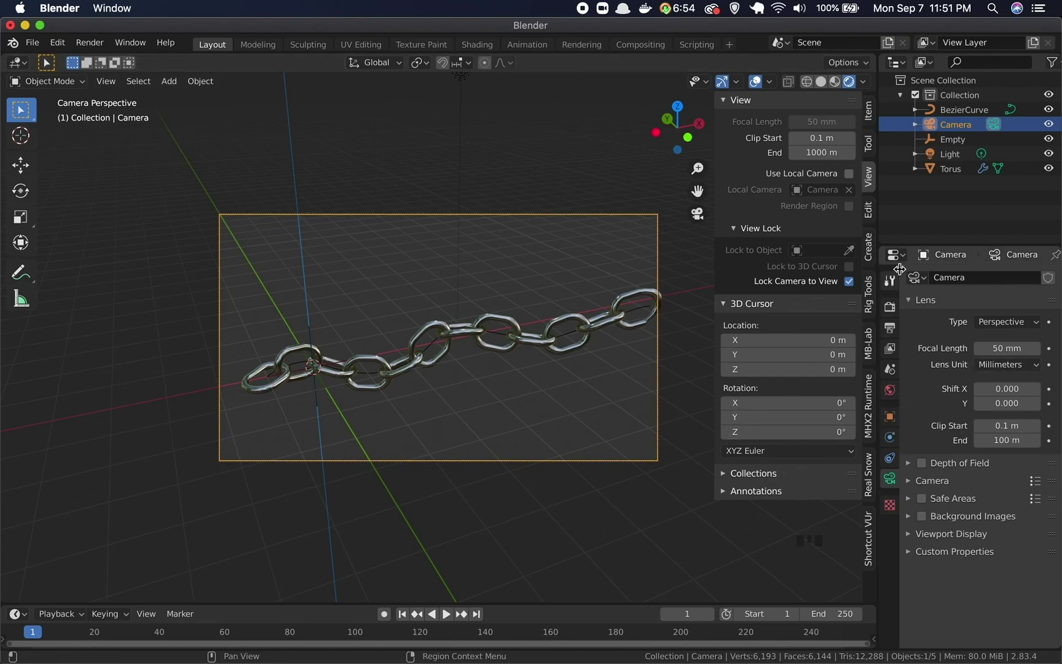
left_click(891, 389)
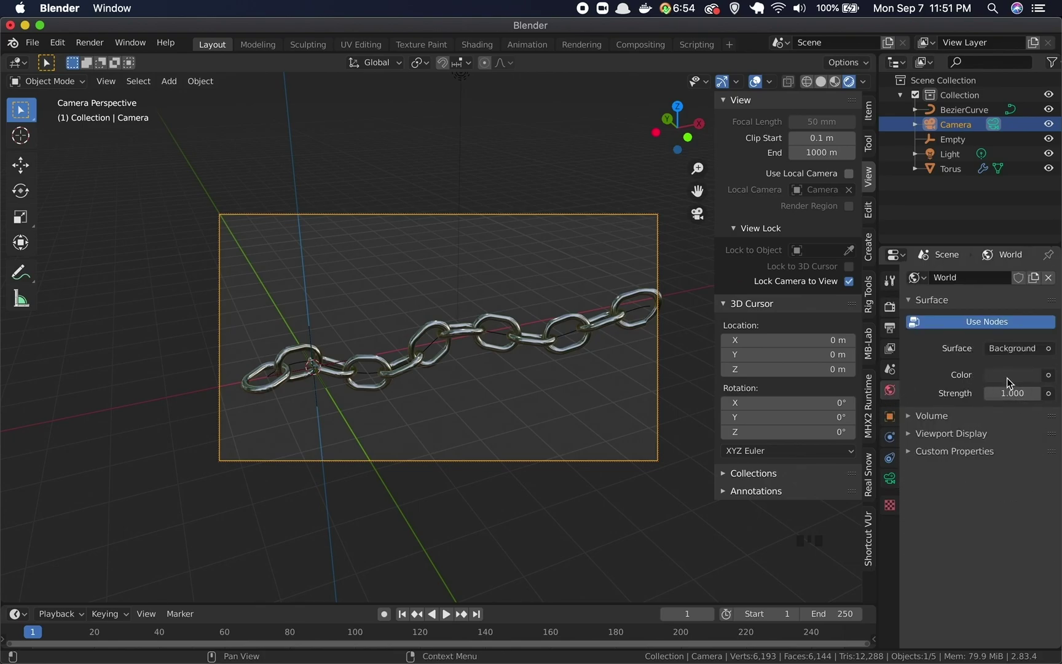
left_click(1050, 376)
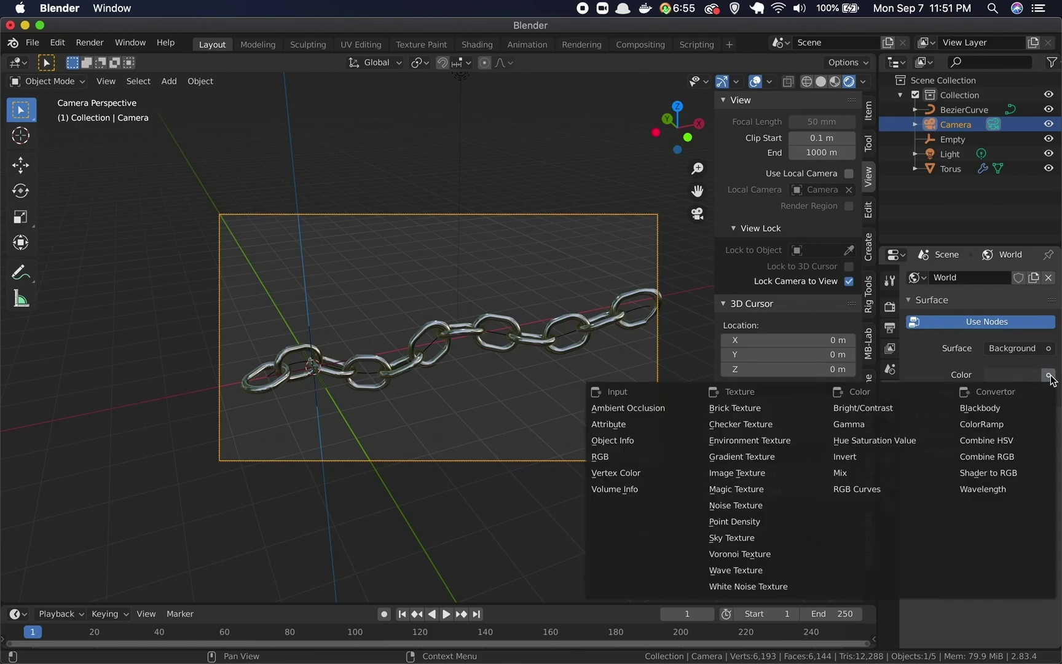
left_click(781, 441)
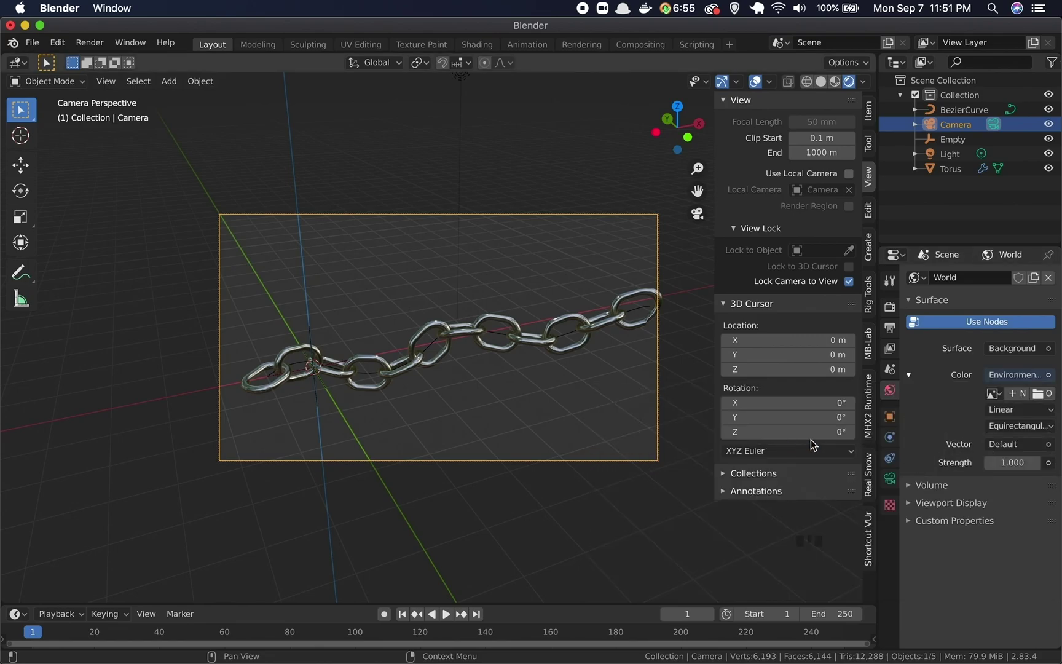
Load venice_sunset_4k.hdr from the blender_artworks/HDR folder as the world's environment image
left_click(1043, 396)
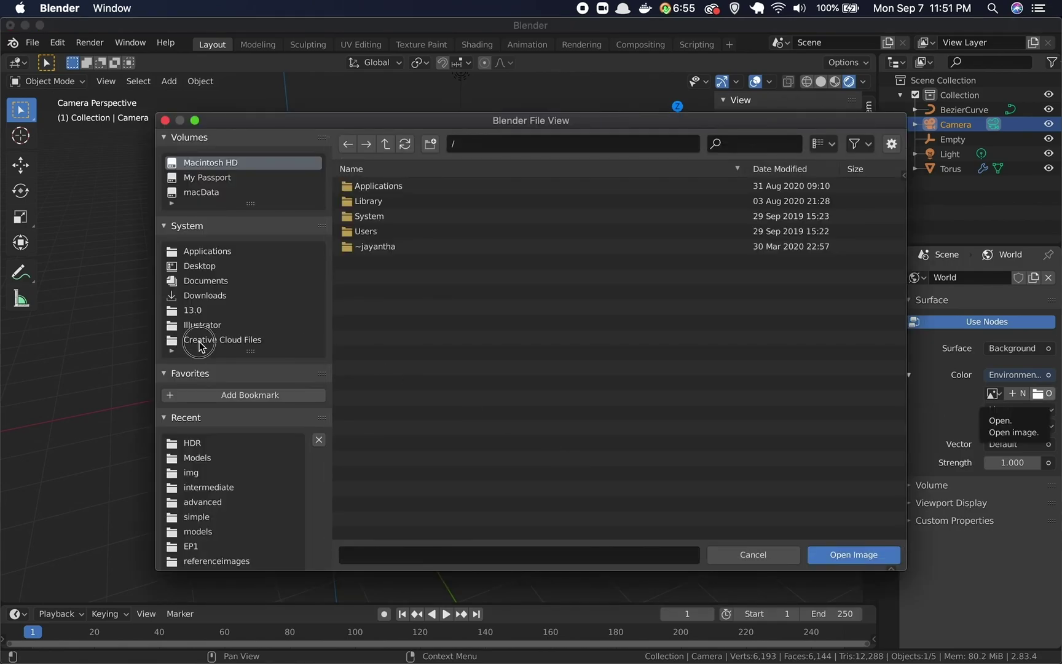
left_click(180, 339)
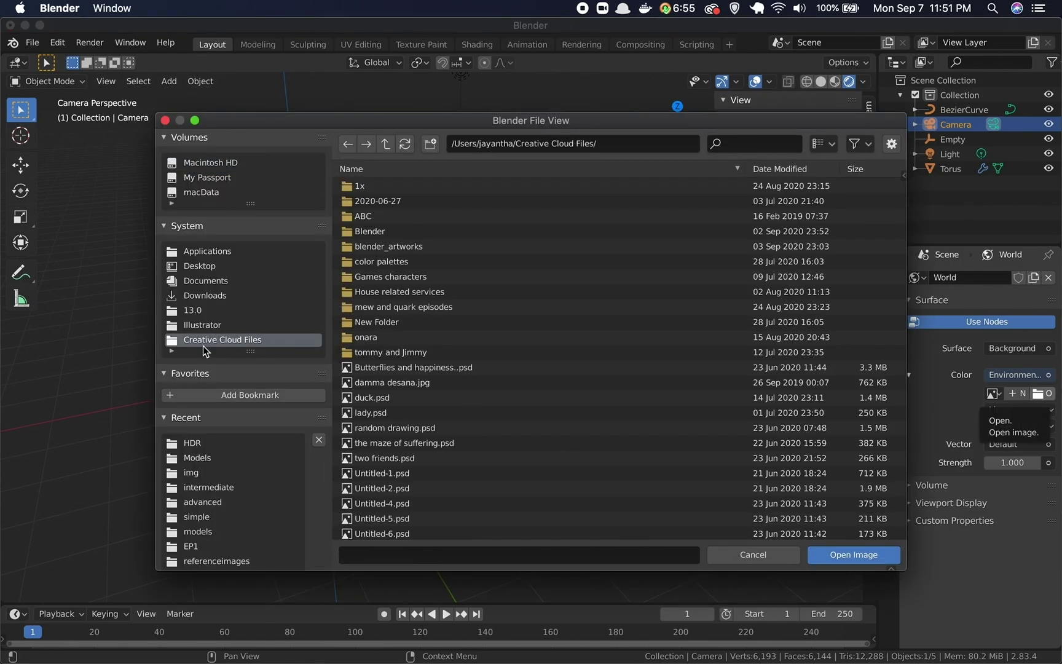
double_click(386, 246)
double_click(380, 233)
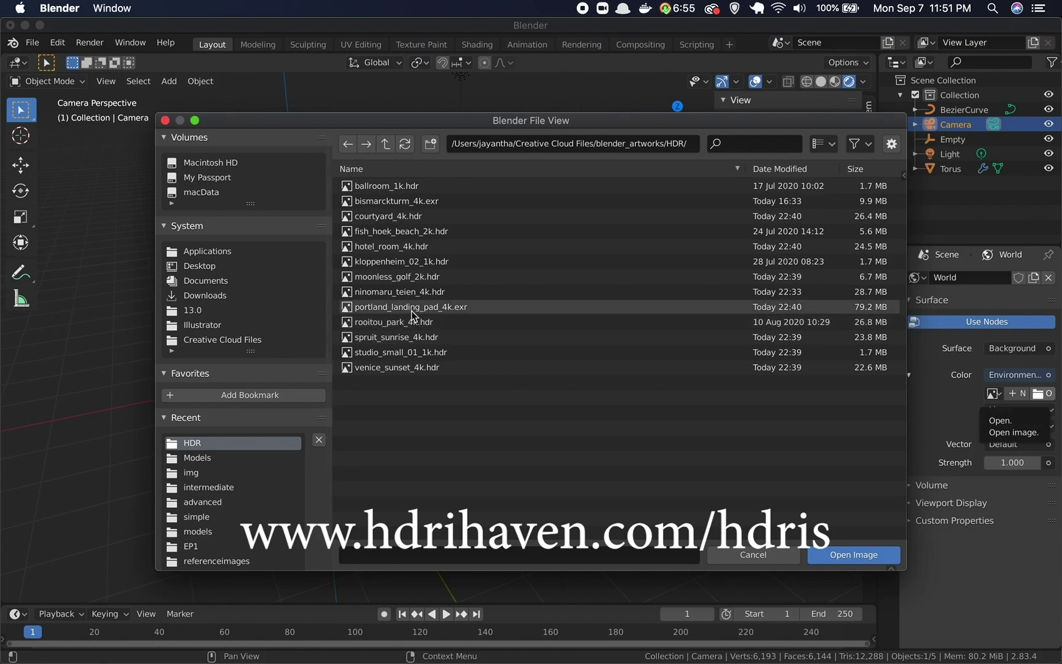
left_click(412, 369)
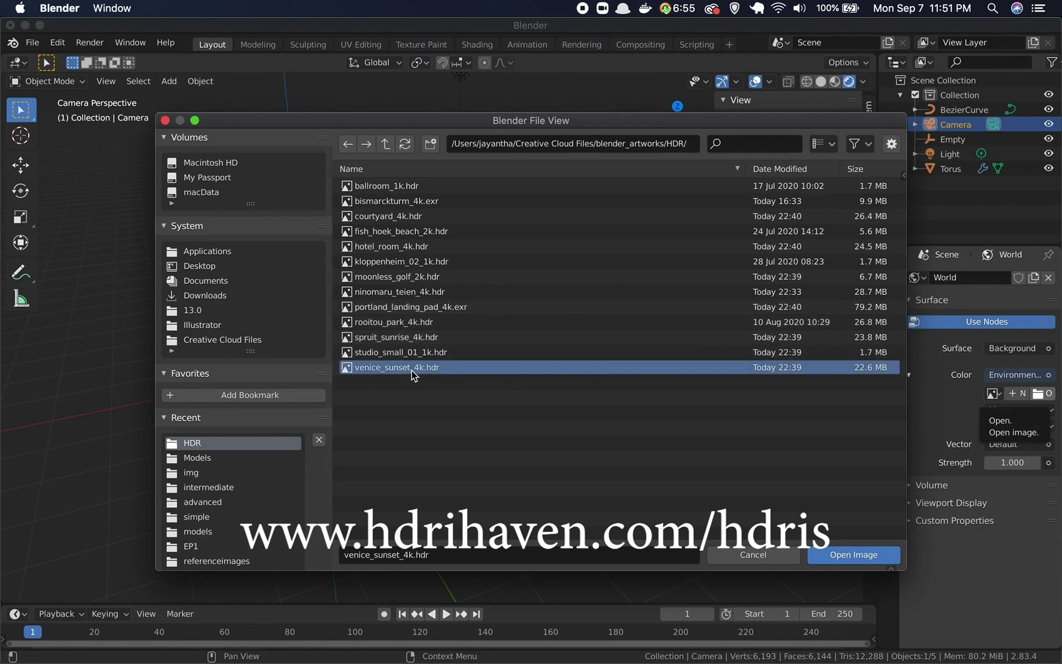
left_click(823, 554)
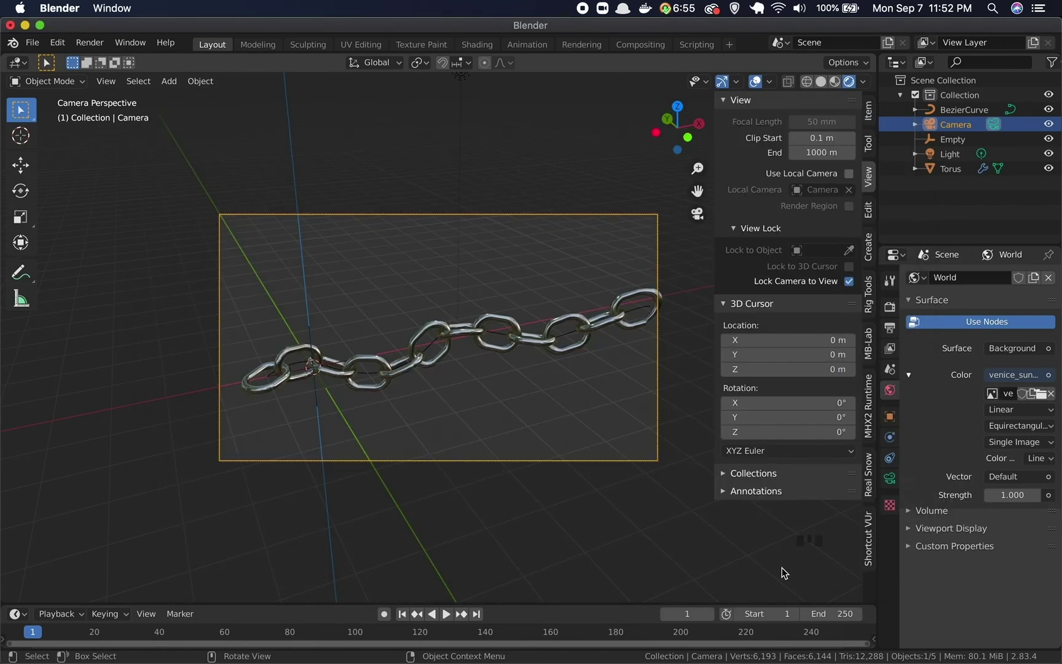
Enable Scene World lighting in the rendered viewport and orbit the camera to show the chain against the waterfront backdrop
left_click(864, 82)
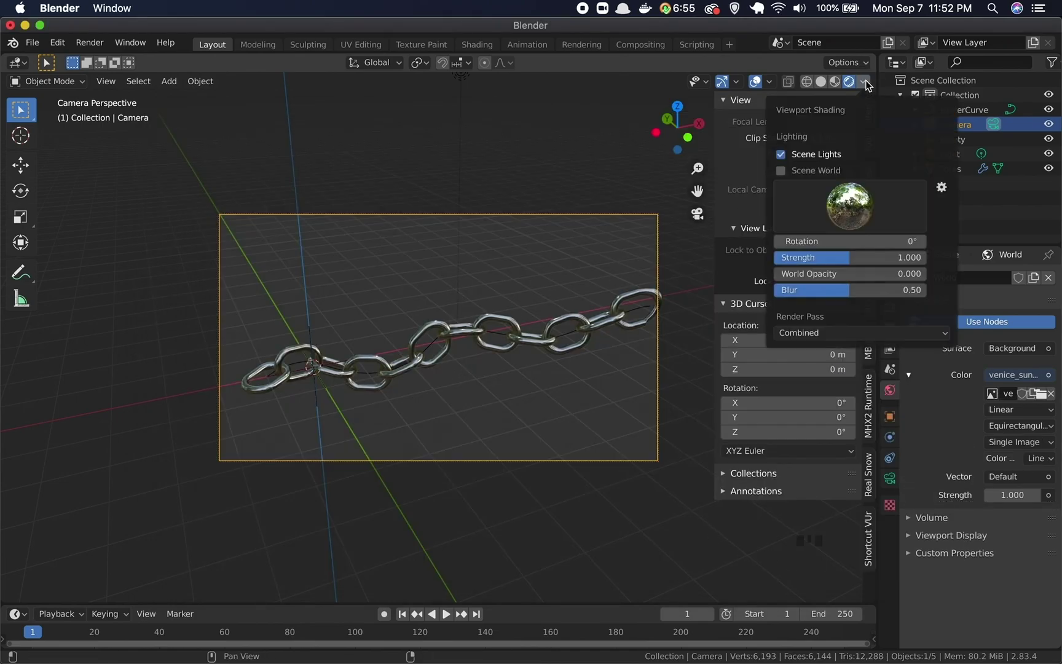
left_click(781, 170)
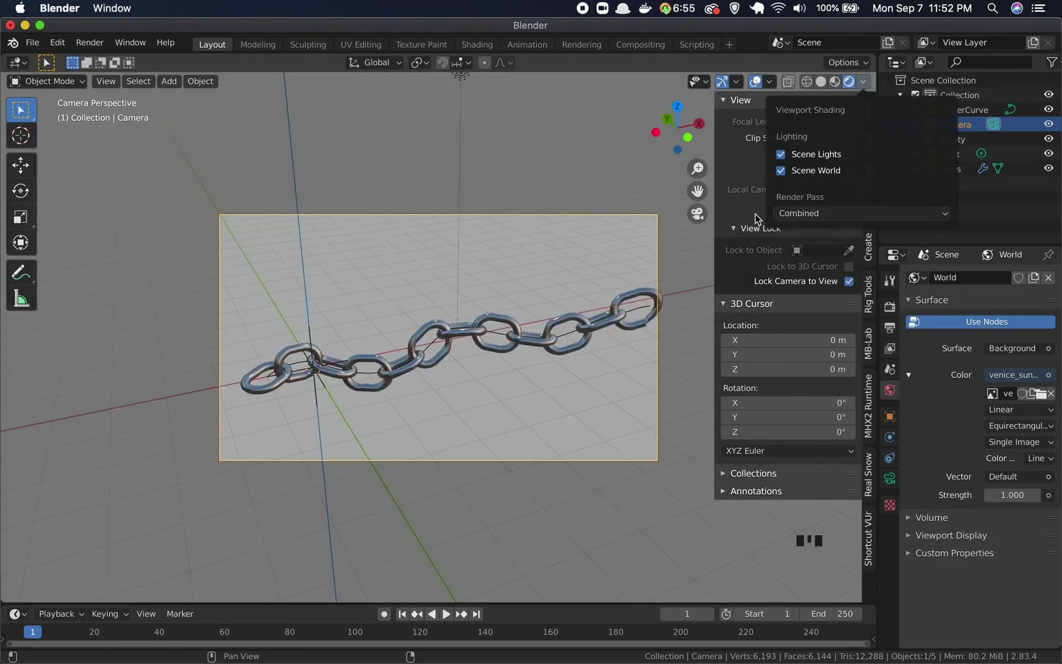
middle_click_drag(516, 341, 475, 315)
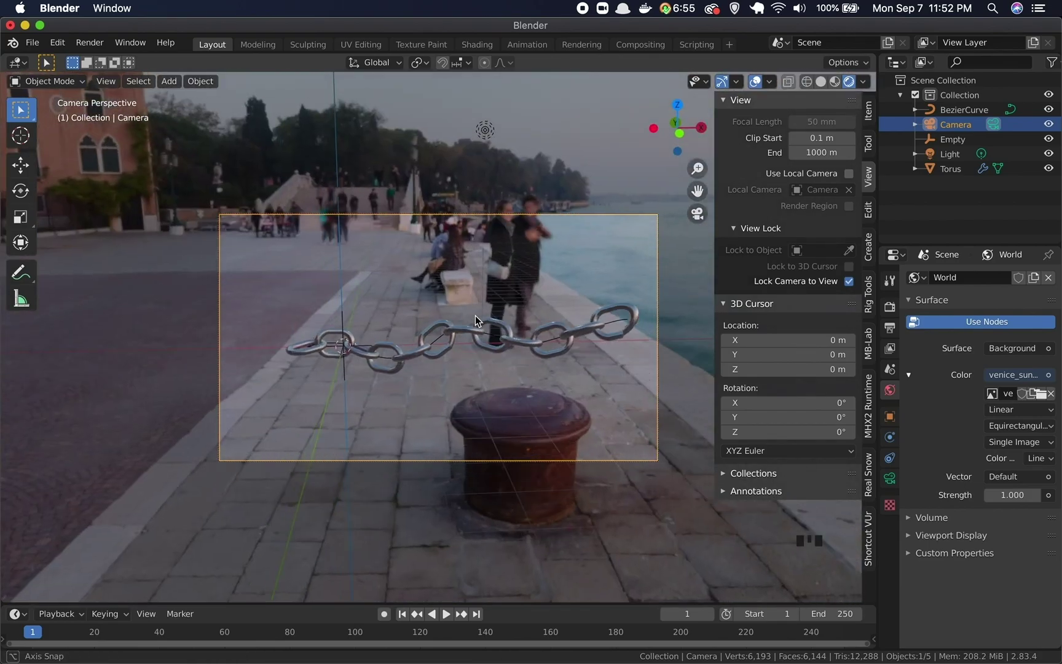
Render a still image of the chain with the HDR environment and close the render result
left_click(91, 42)
left_click(111, 59)
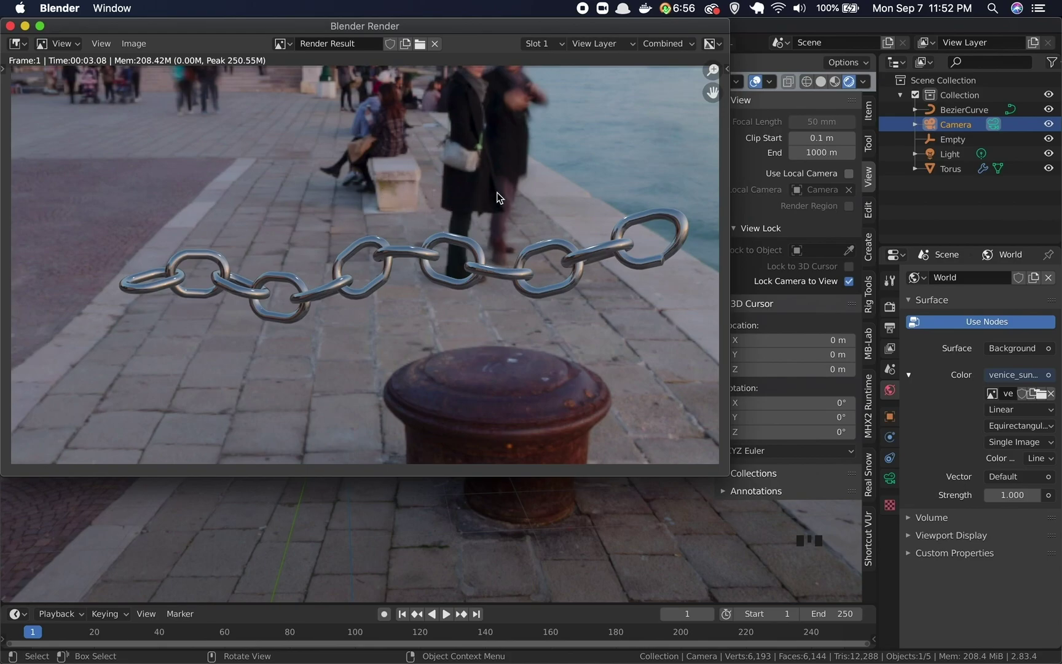
left_click(10, 25)
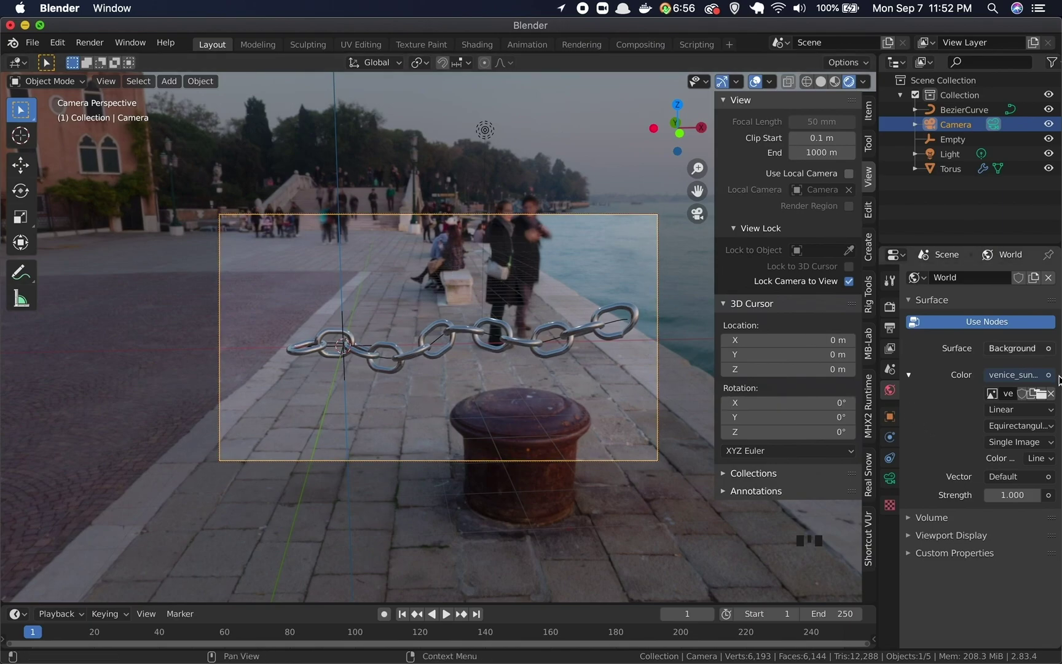
Enable the Transparent film option in the Eevee render settings so the environment background is hidden from the render
left_click(890, 306)
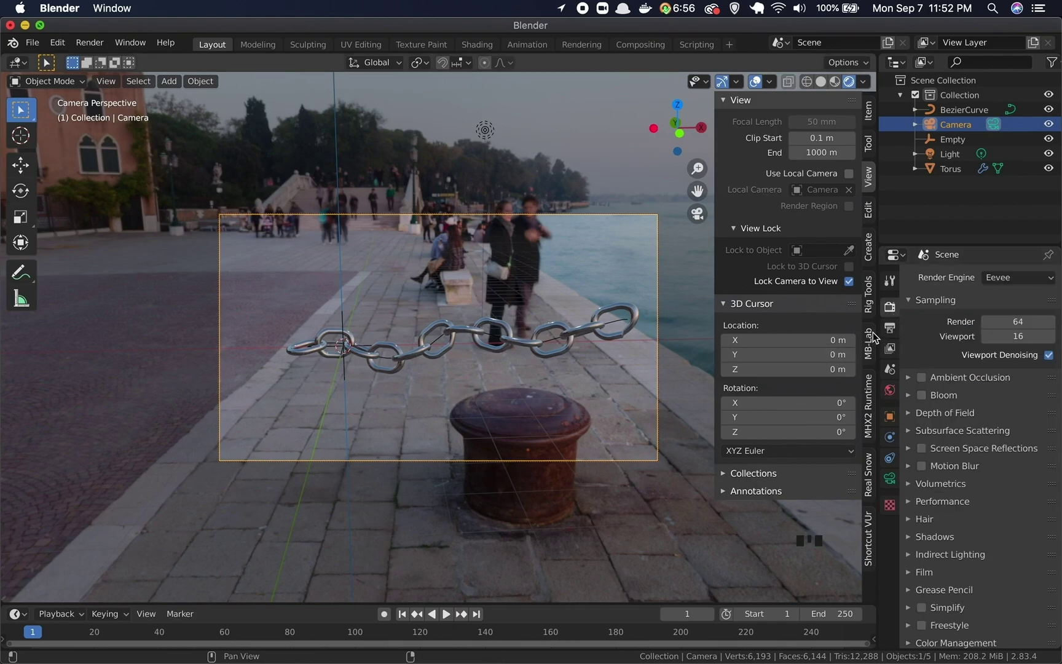
scroll(984, 409, "down", 1)
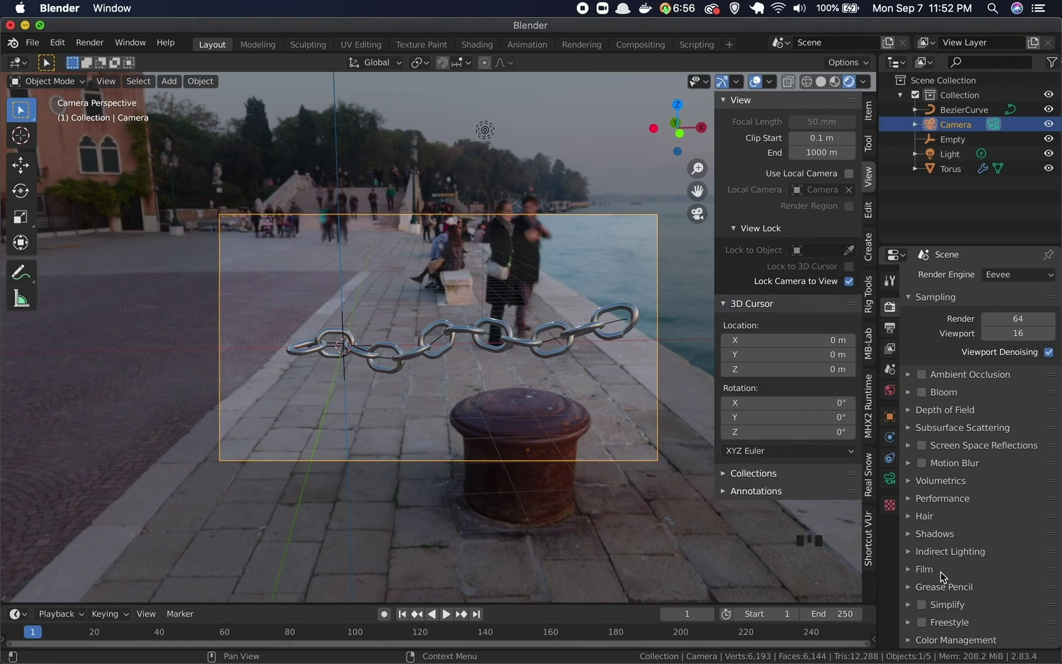
left_click(909, 569)
scroll(1027, 549, "down", 2)
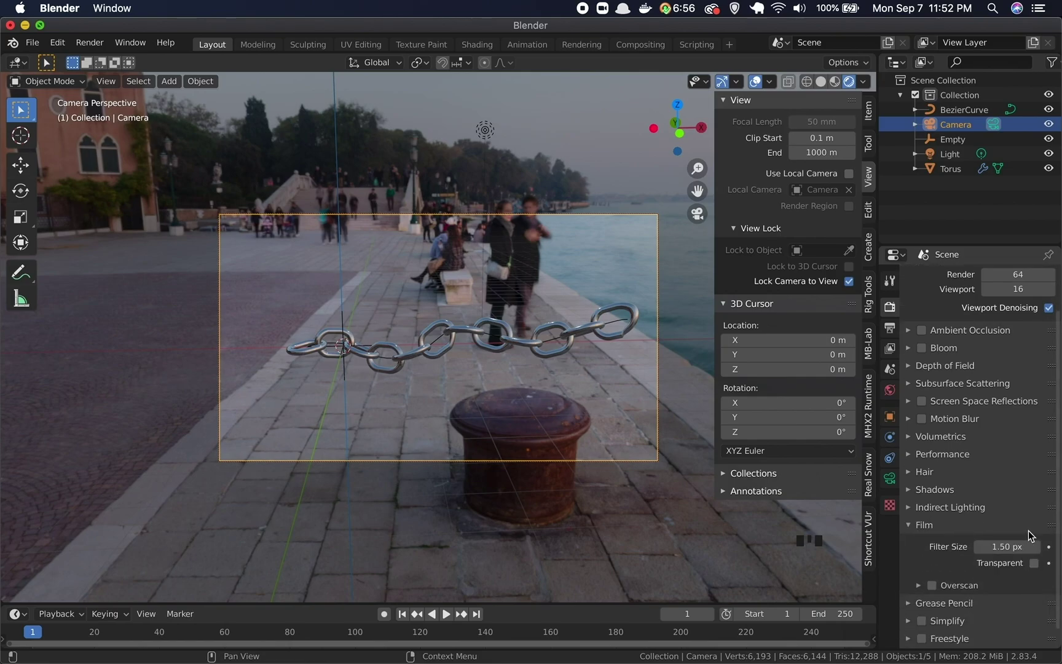
left_click(1036, 564)
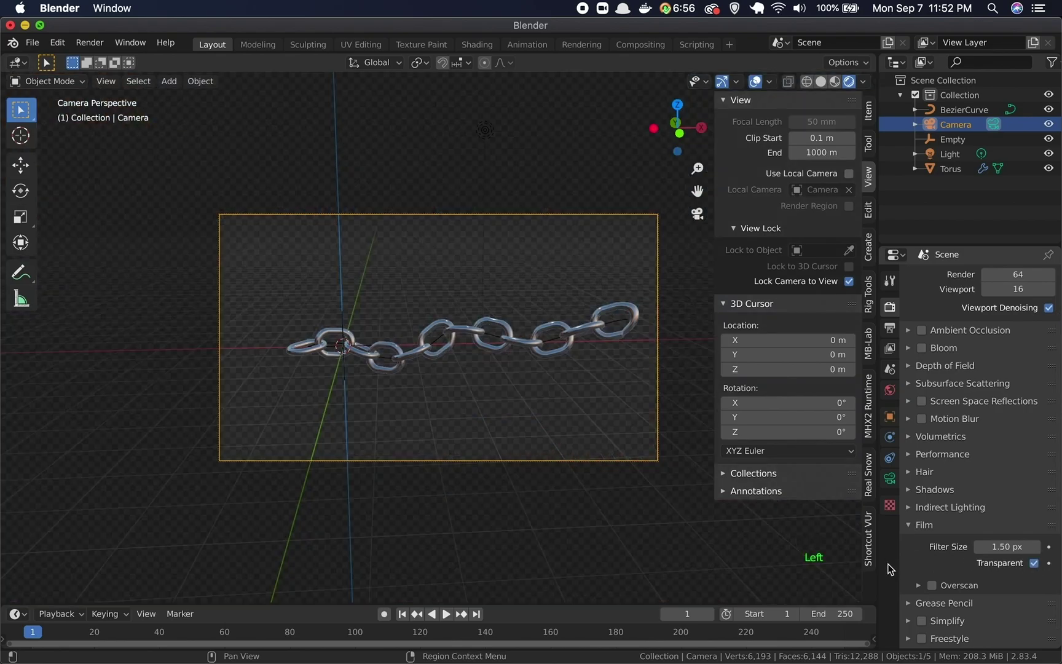
Set the scene's color management View Transform to Standard
scroll(1008, 519, "down", 1)
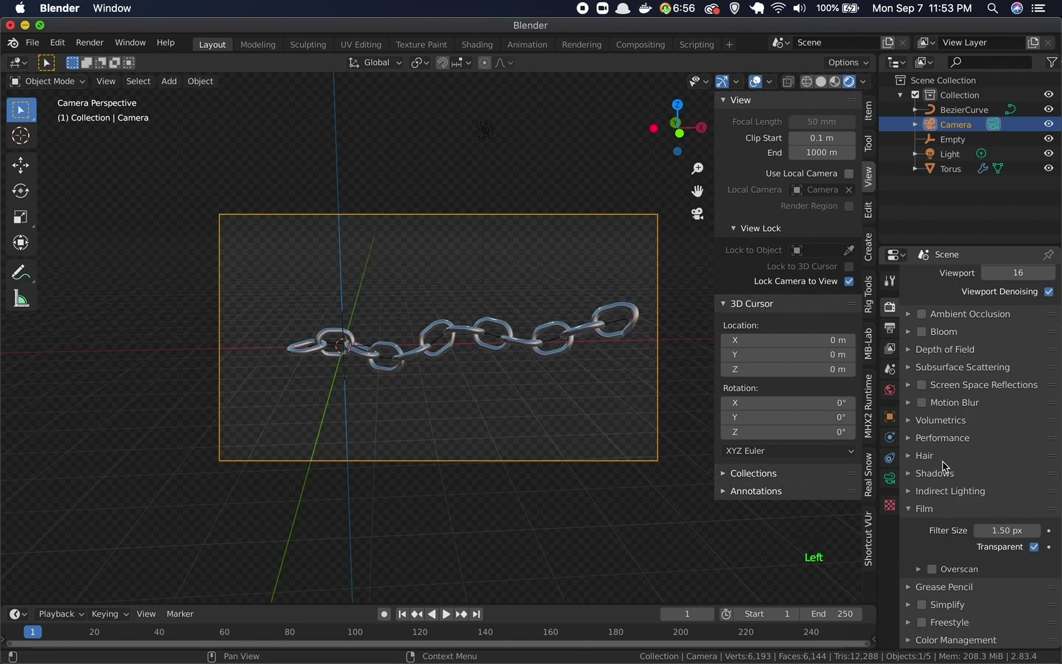
left_click(910, 640)
scroll(959, 550, "down", 5)
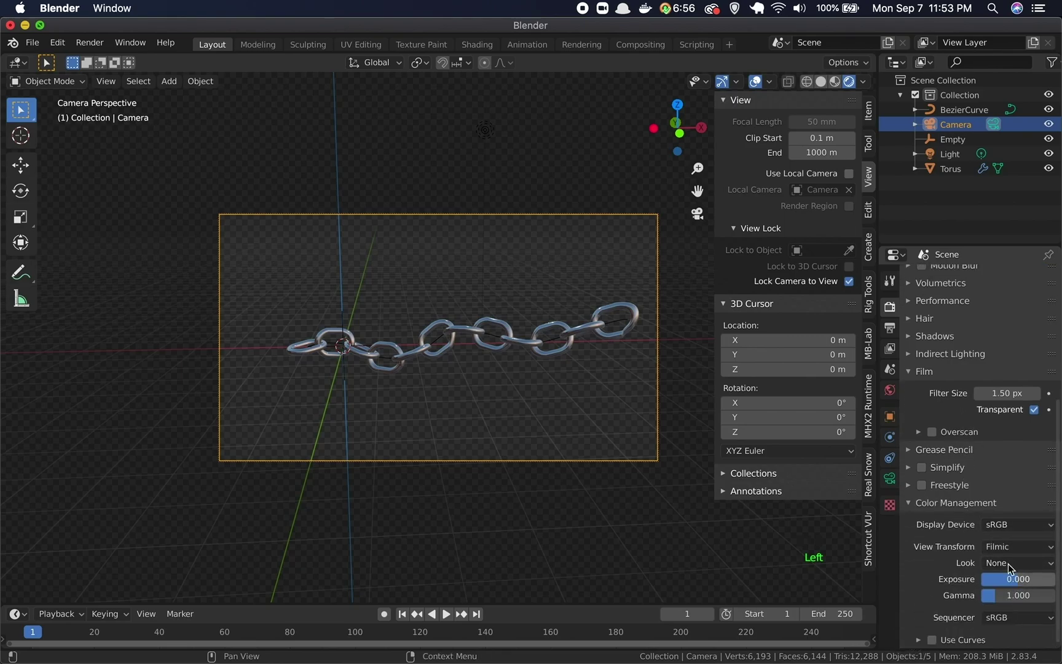
left_click(1009, 546)
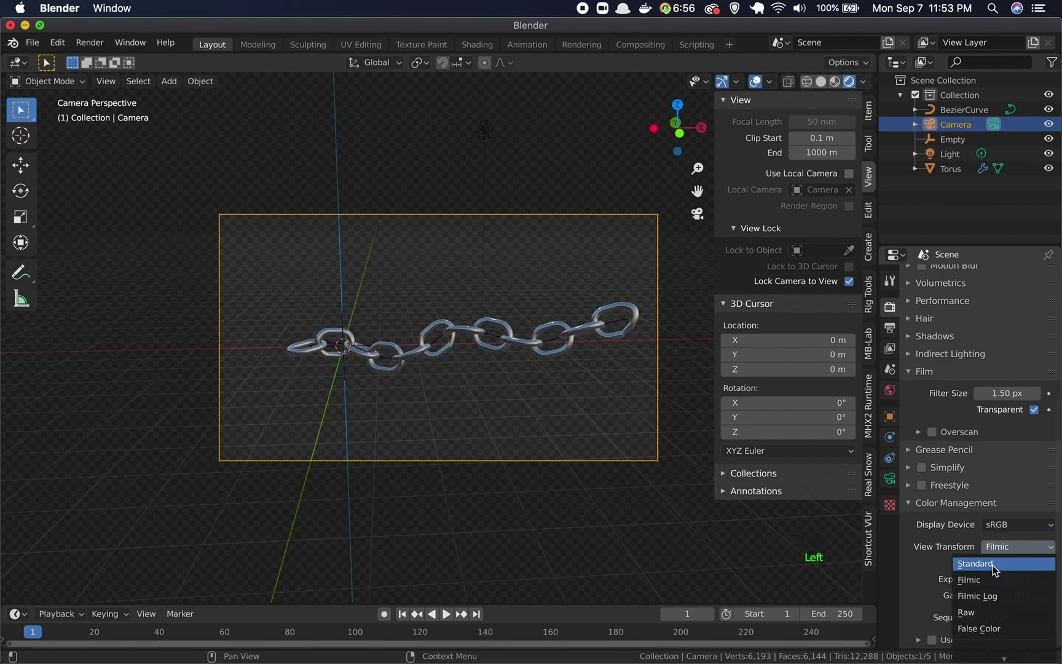
left_click(993, 565)
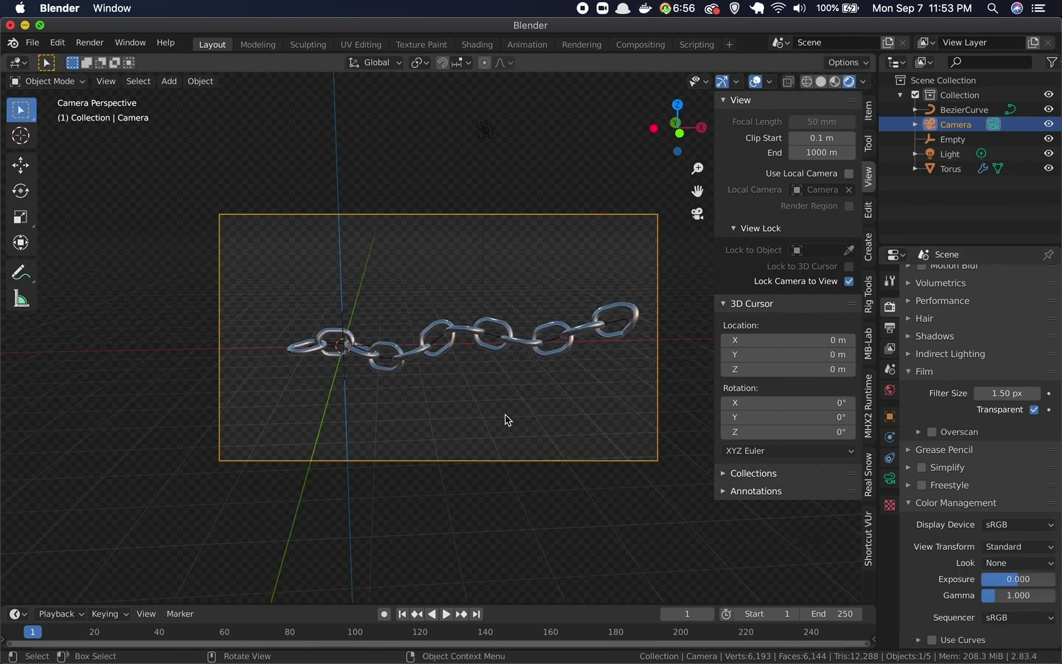
Render a still image of the chain with the transparent background and close the render result
left_click(88, 44)
left_click(99, 59)
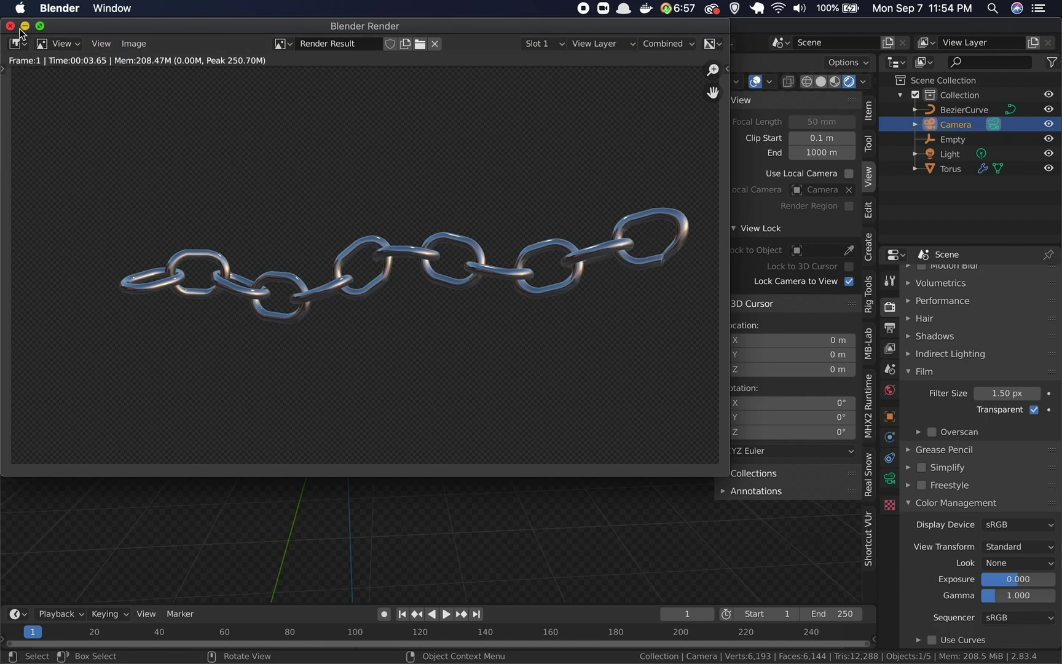
left_click(10, 25)
In Edit Mode, move the outer handle of the Bezier curve's far end point by about -0.32 m in X, 0.27 m in Y and 1.07 m in Z
left_click(630, 326)
left_click(639, 337)
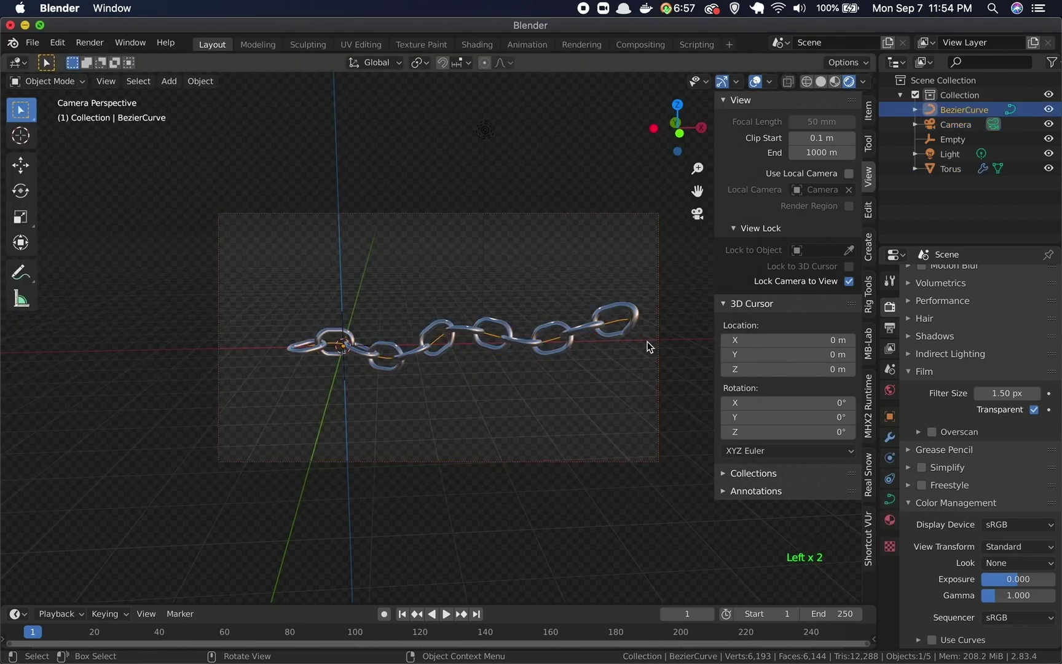
key("Tab")
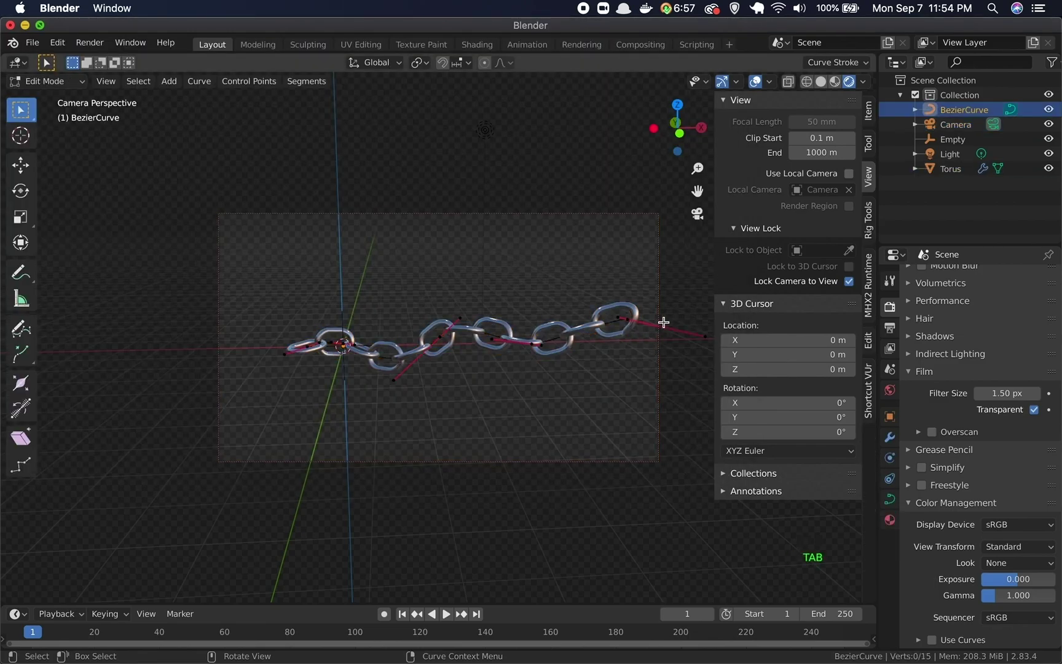
left_click(617, 319)
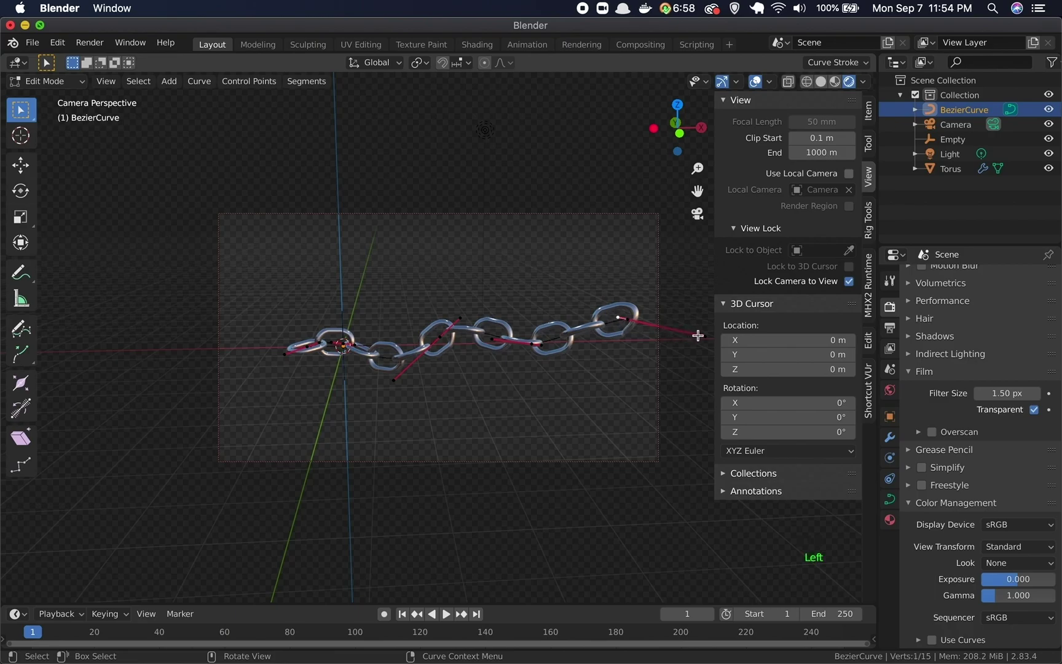
left_click(713, 352)
key("g")
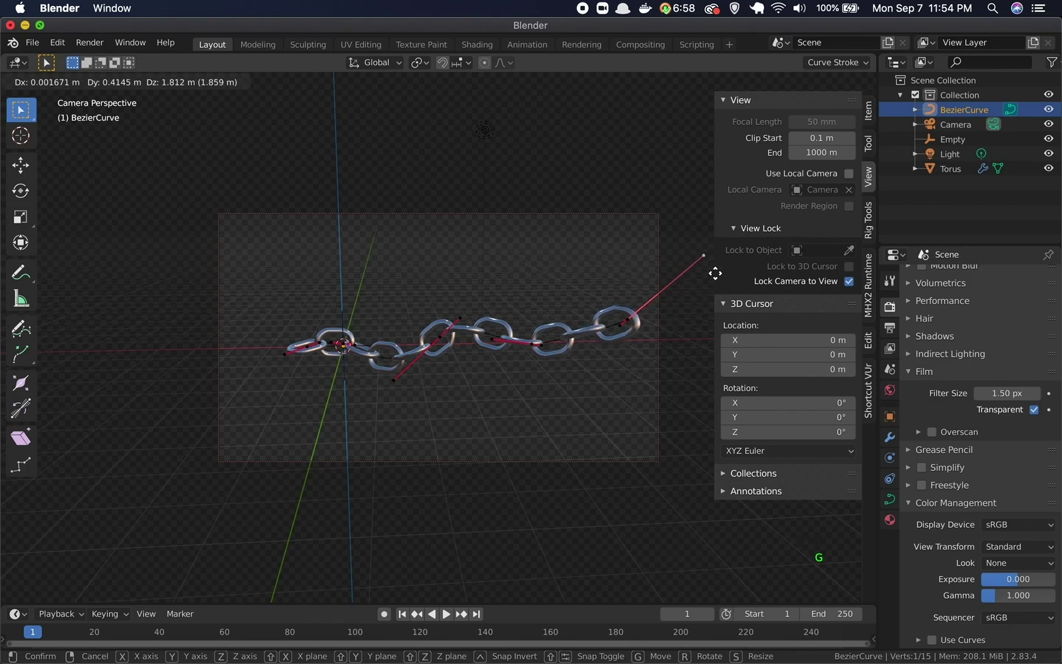
left_click(667, 308)
left_click(611, 399)
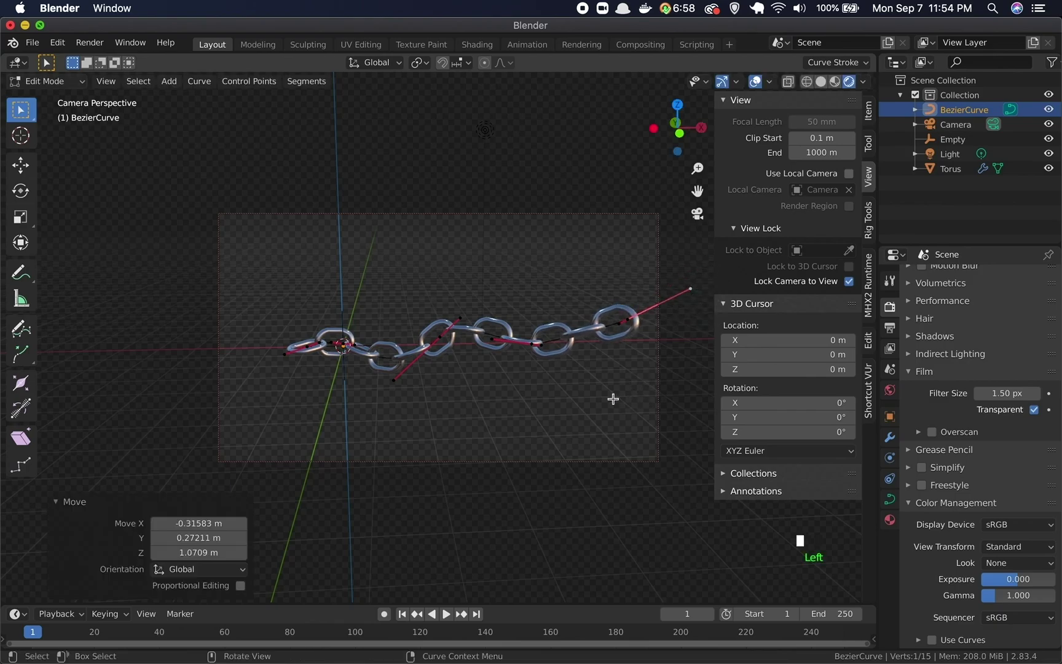